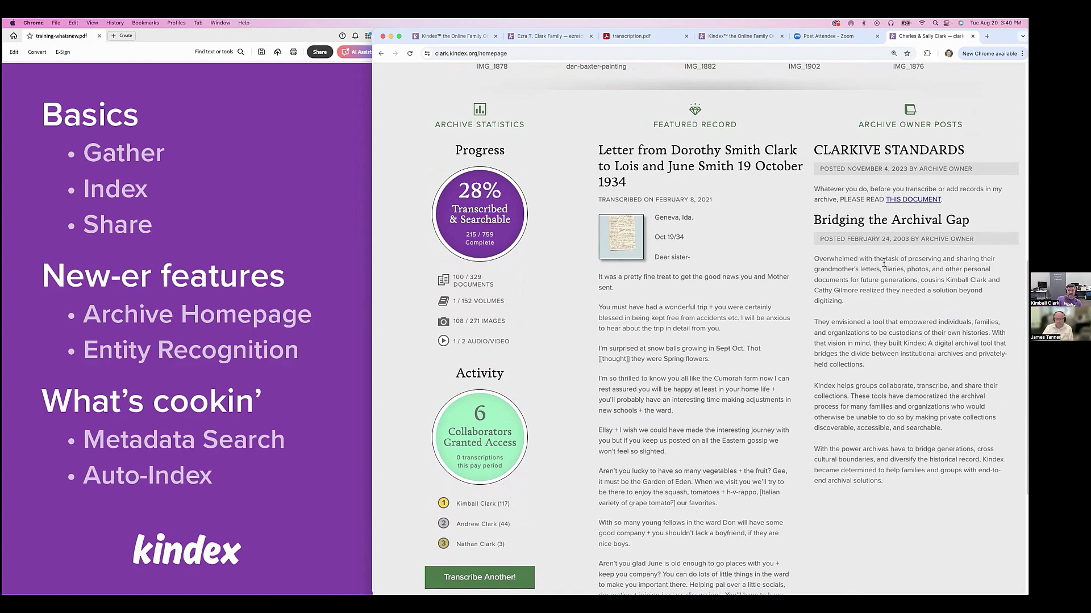
# Step: Examine the clark archive homepage's statistics, featured record, archive owner posts and links to other organizations
pyautogui.moveTo(884, 263); pyautogui.dragTo(903, 471)
pyautogui.click(903, 470)
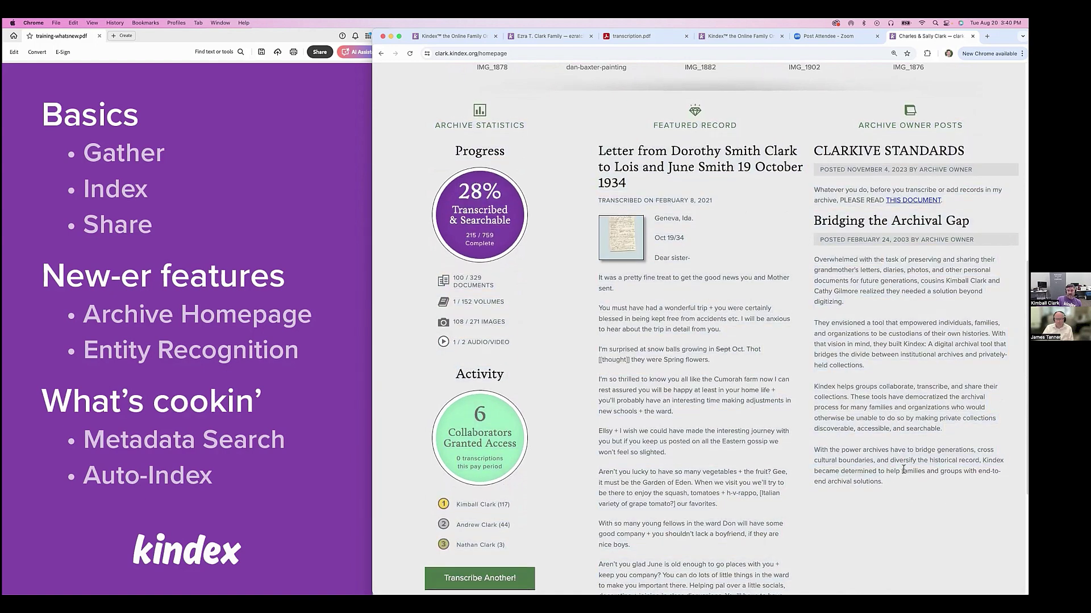
pyautogui.scroll(2, 891, 431)
pyautogui.scroll(-6, 892, 431)
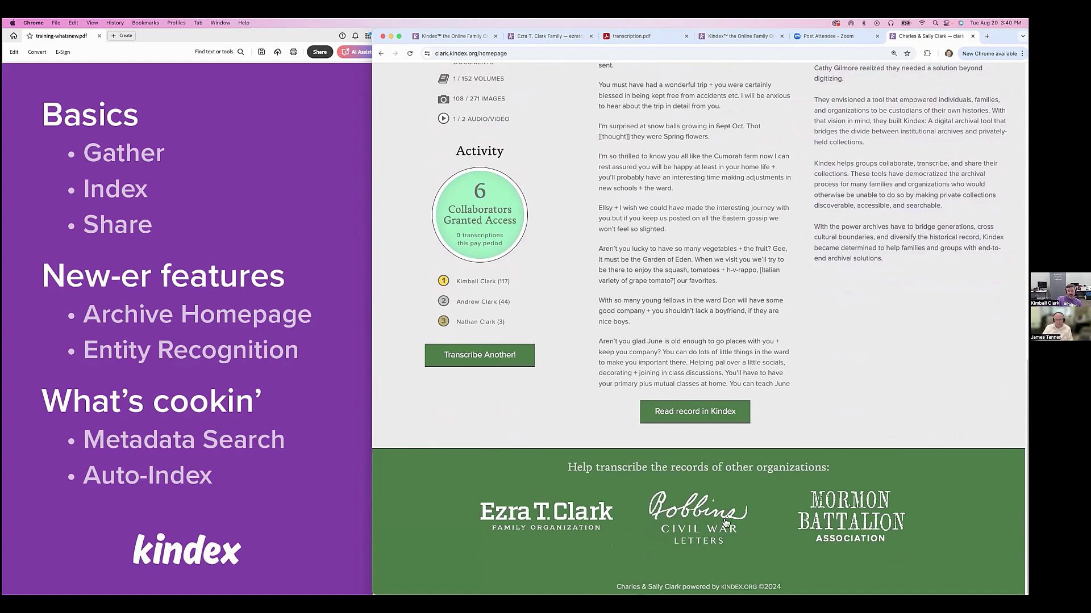
pyautogui.scroll(15, 869, 367)
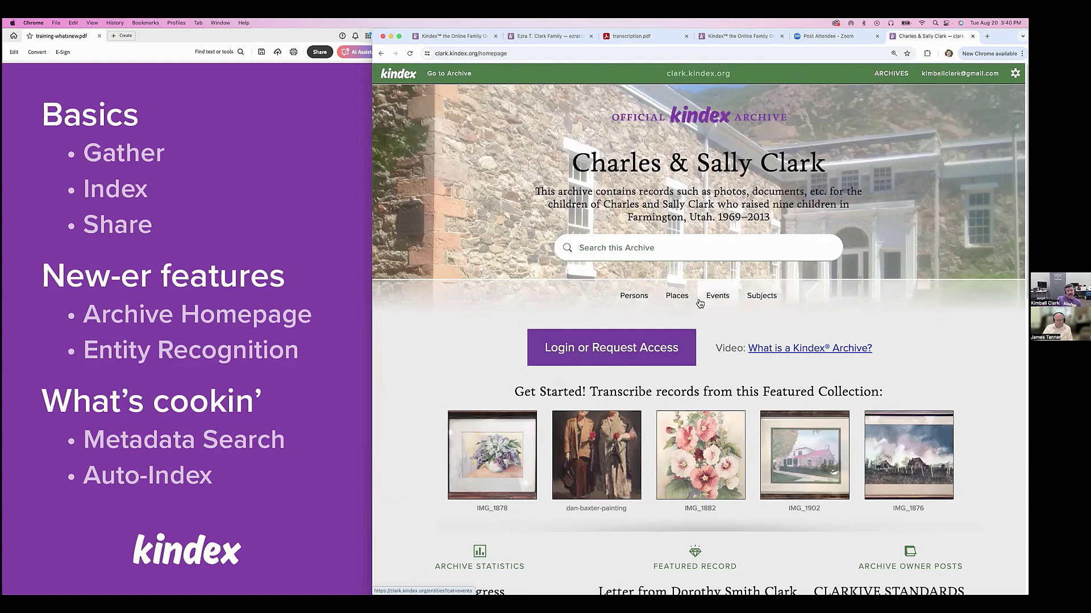
# Step: Switch to the ezratclark archive and open its index of recognized persons at 100% zoom
pyautogui.click(878, 73)
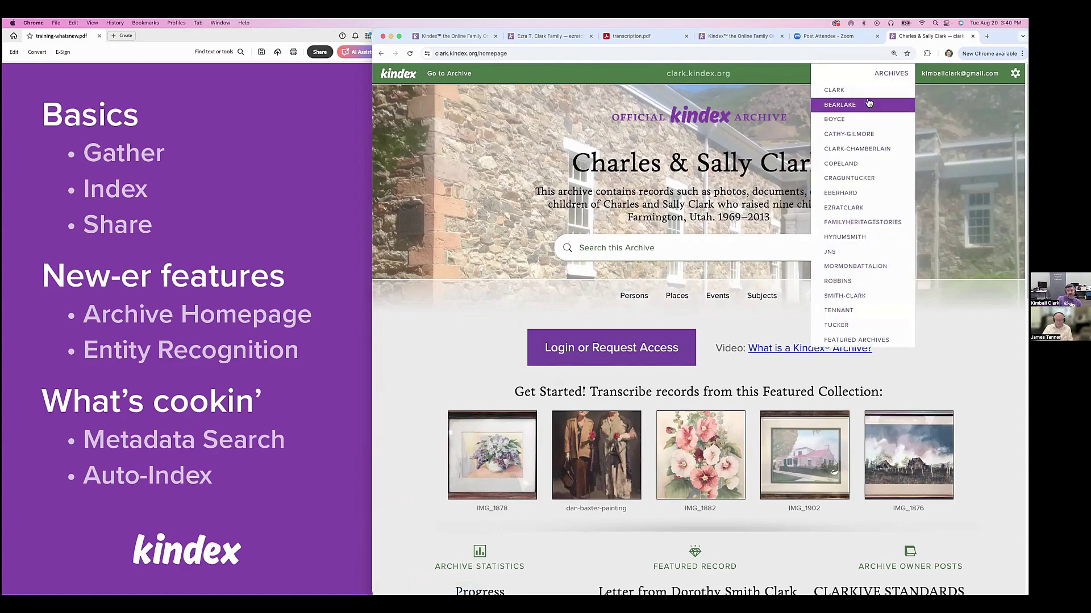
pyautogui.click(850, 208)
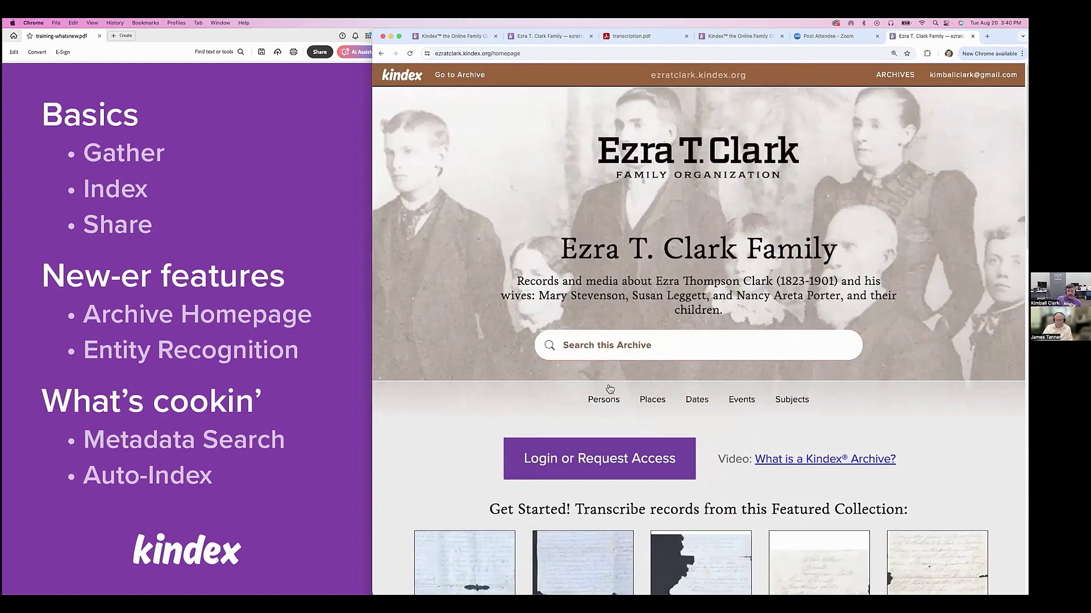
pyautogui.click(607, 403)
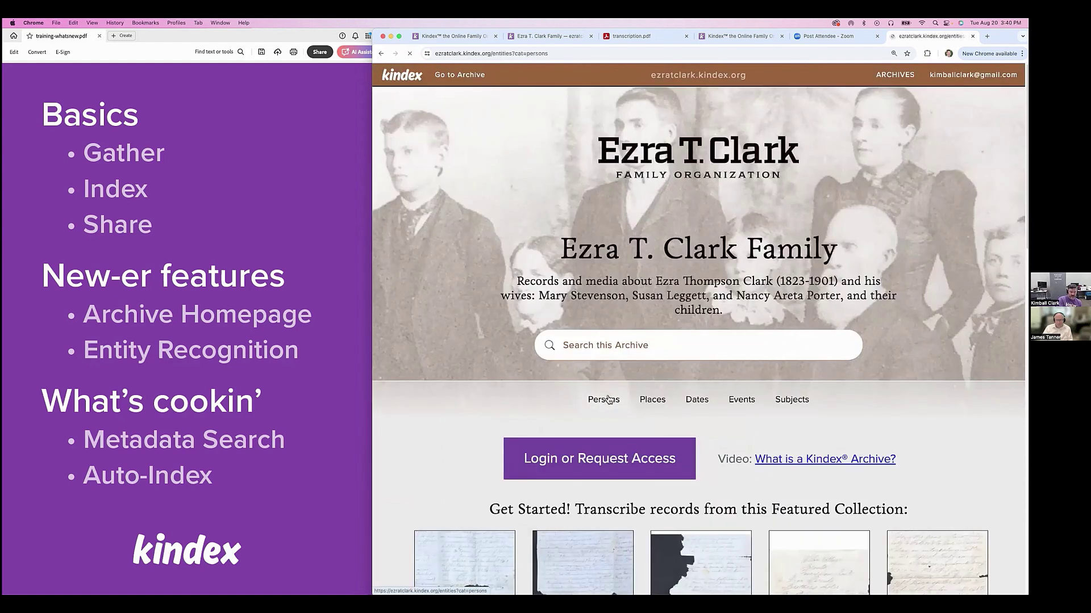
pyautogui.press('super+minus')
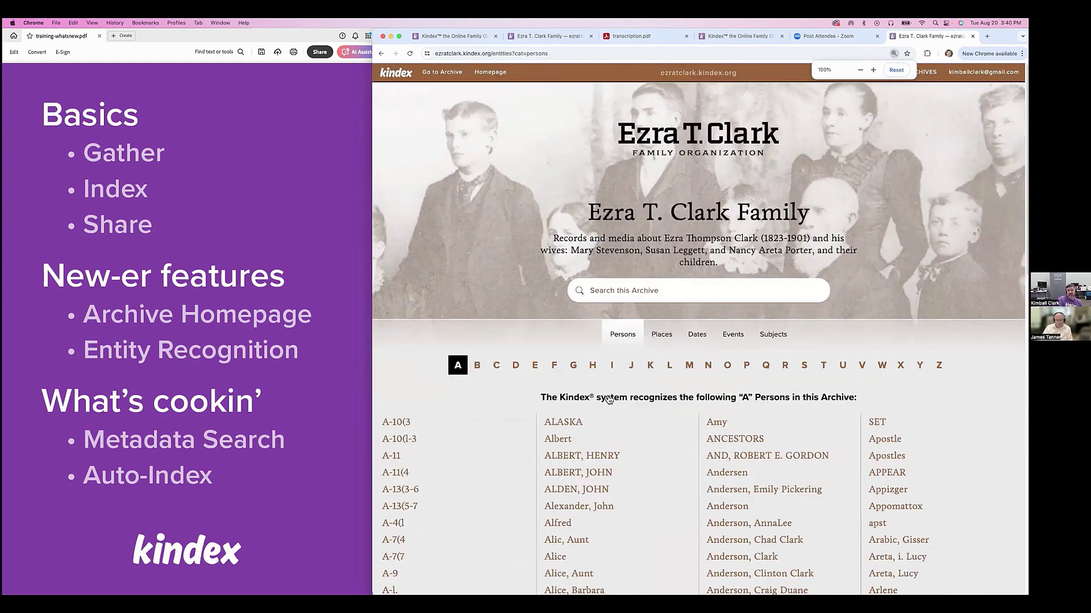
# Step: Look through the list of recognized persons under the letter A
pyautogui.scroll(-5, 609, 399)
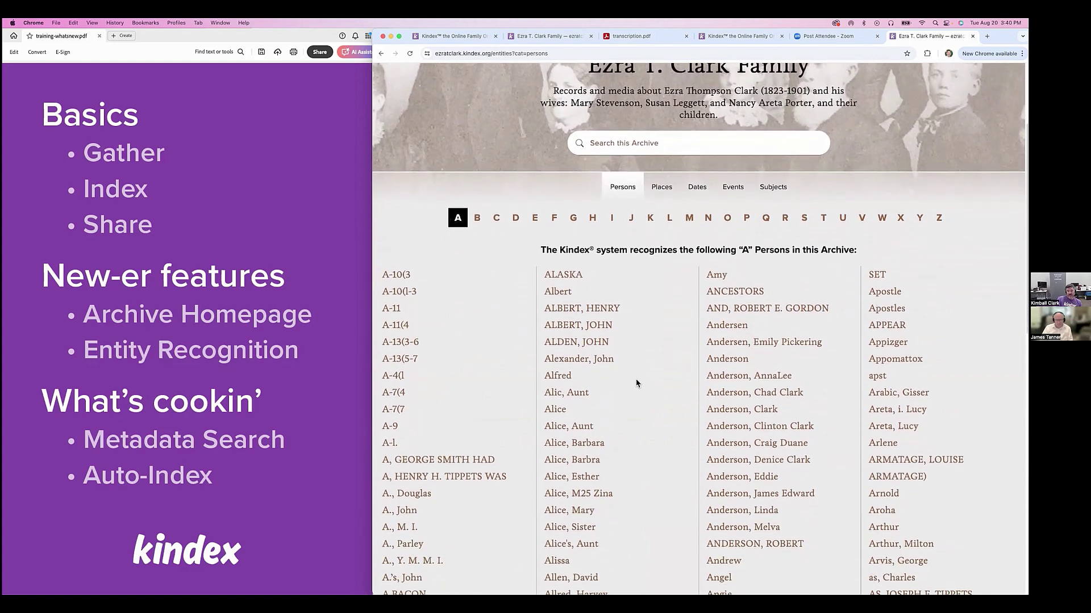
pyautogui.scroll(-7, 647, 392)
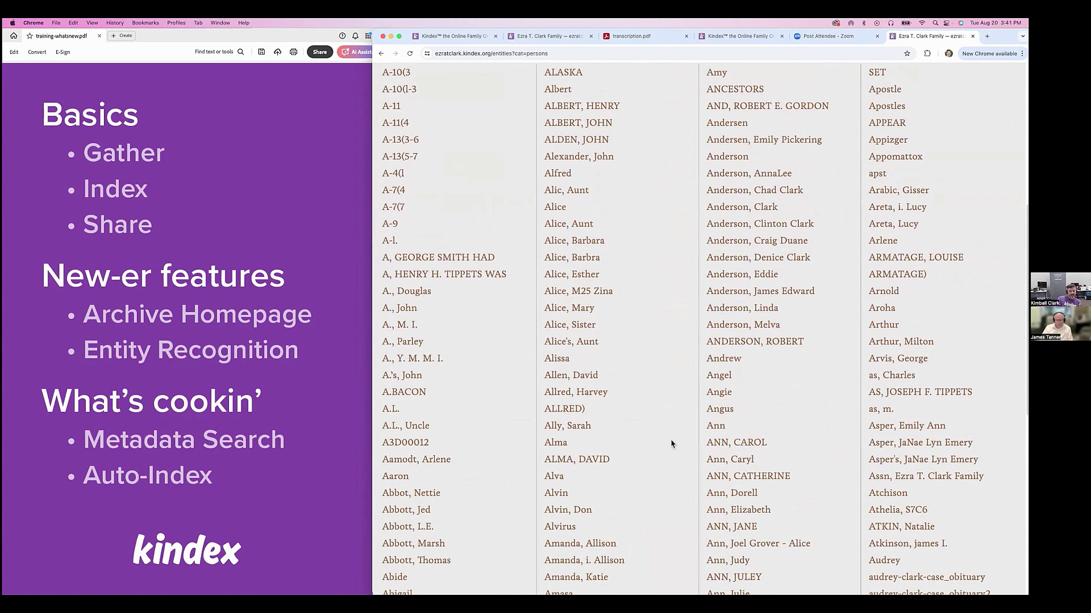
pyautogui.scroll(-10, 672, 443)
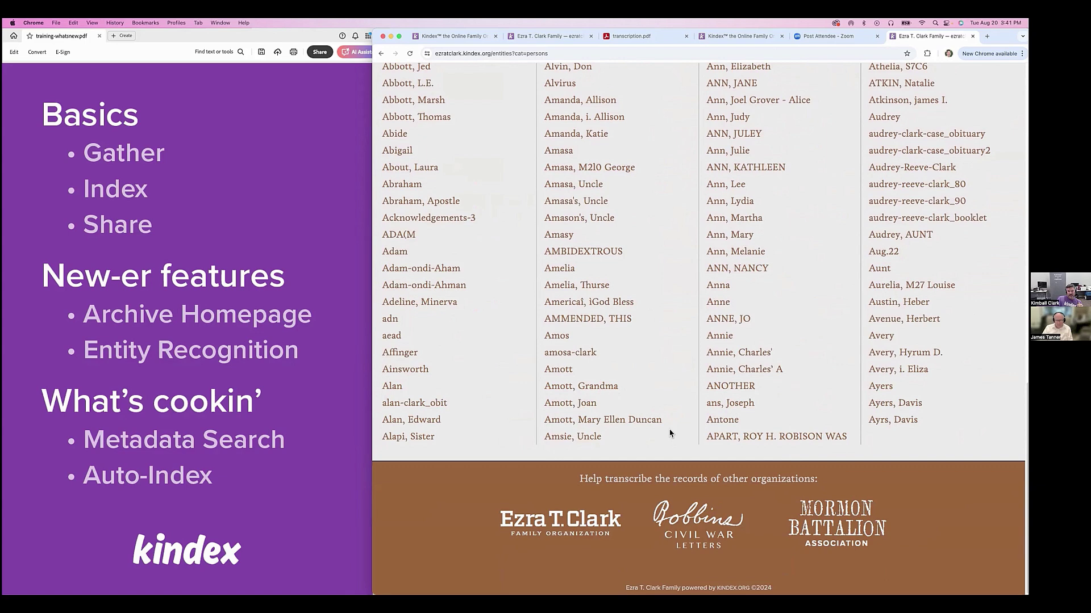
pyautogui.scroll(10, 670, 434)
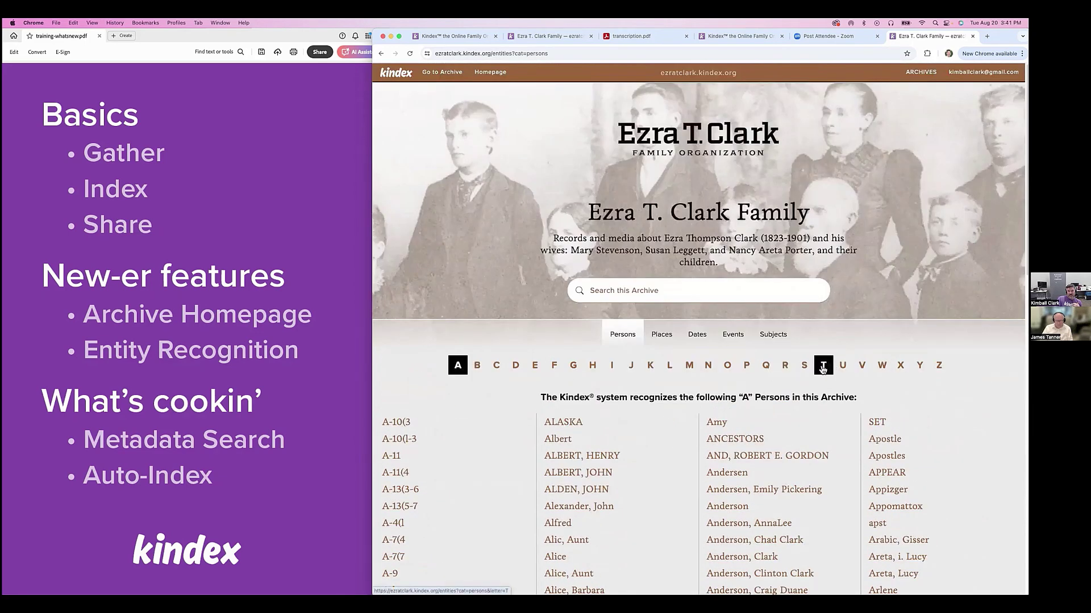
# Step: List the recognized persons under T, view the records matching a Tanner family entry with a middle initial, and return to the list
pyautogui.click(823, 368)
pyautogui.scroll(-3, 636, 498)
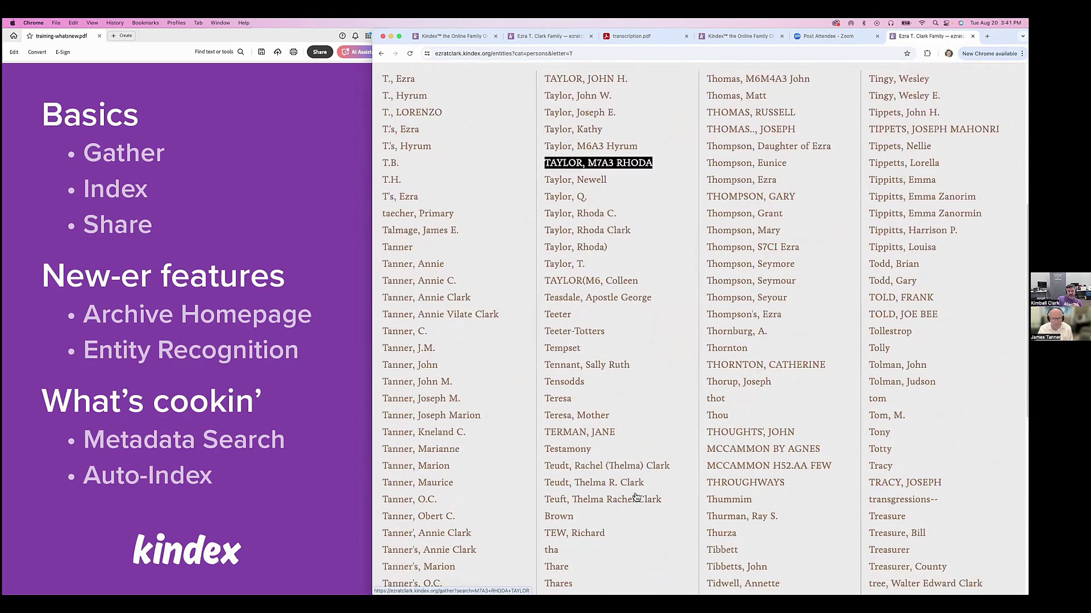
pyautogui.scroll(-5, 636, 497)
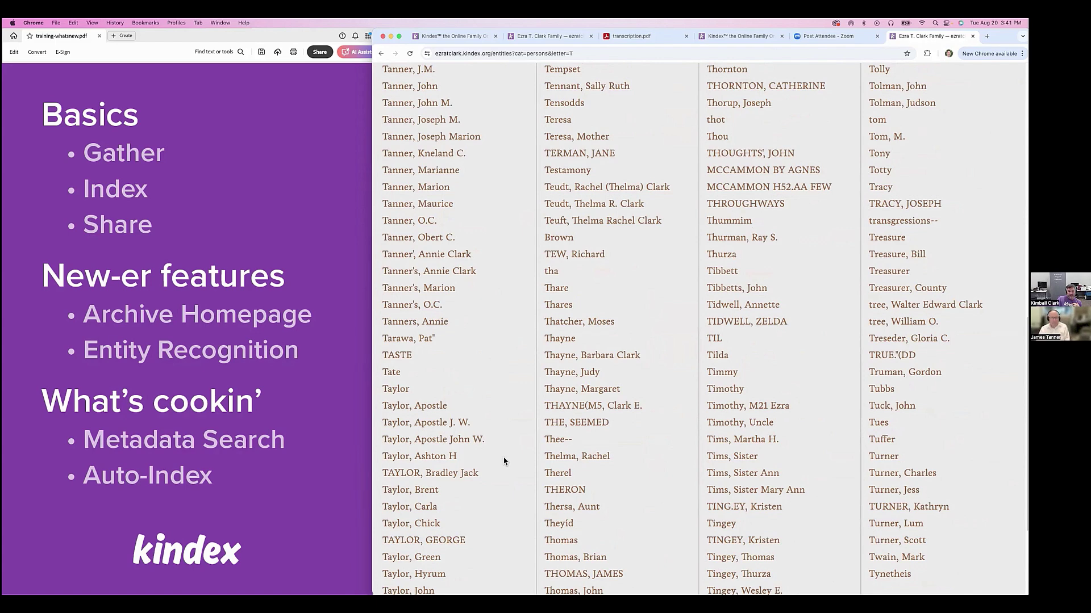
pyautogui.scroll(2, 504, 462)
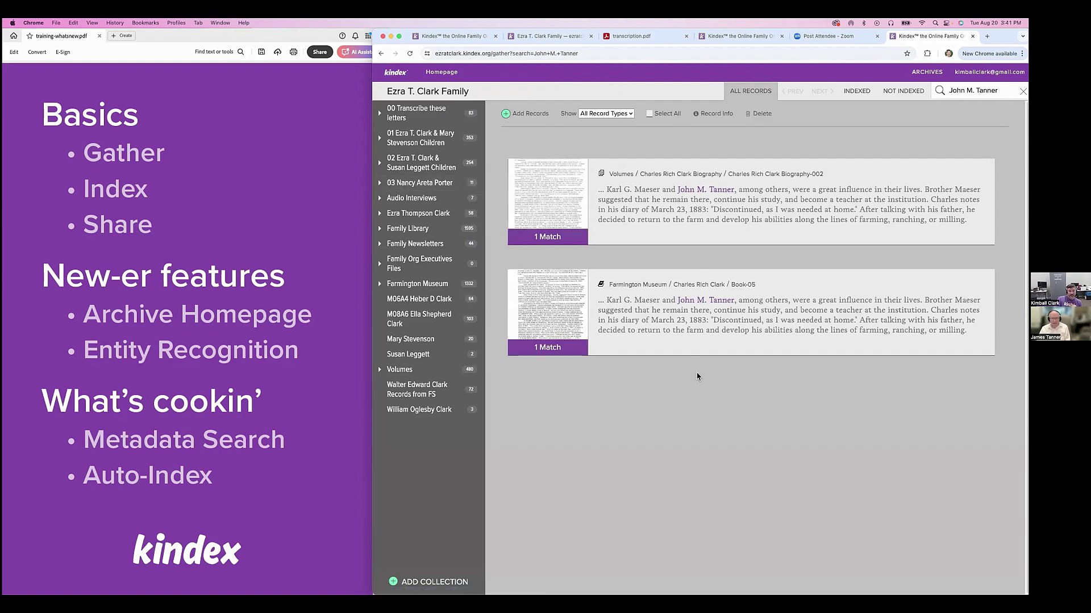
pyautogui.click(381, 55)
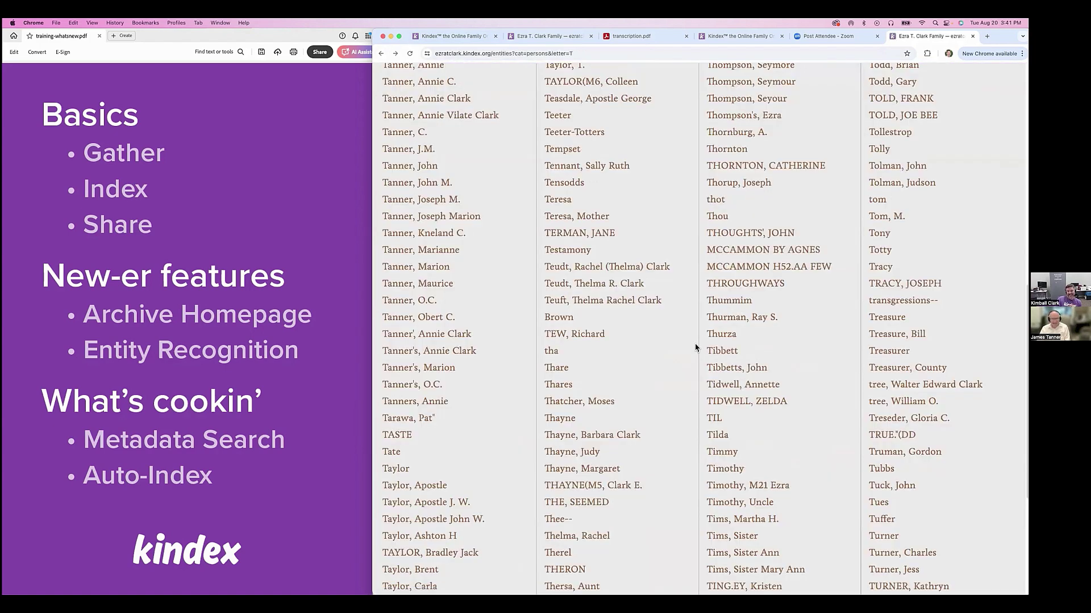
# Step: View the records matching the neighbouring Tanner entry without a middle initial and return to the T list
pyautogui.click(418, 167)
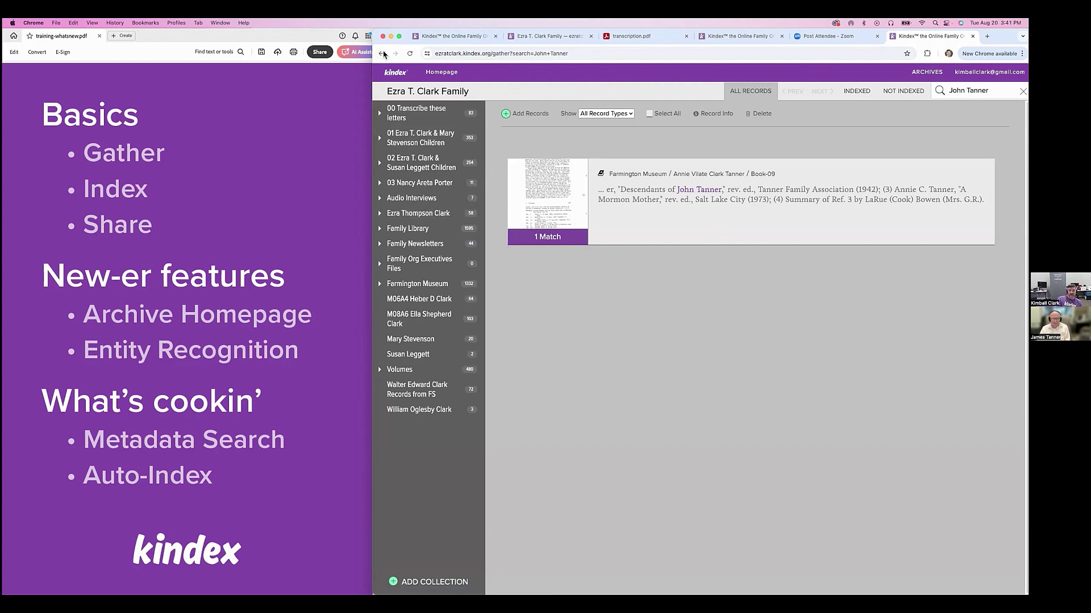
pyautogui.click(381, 54)
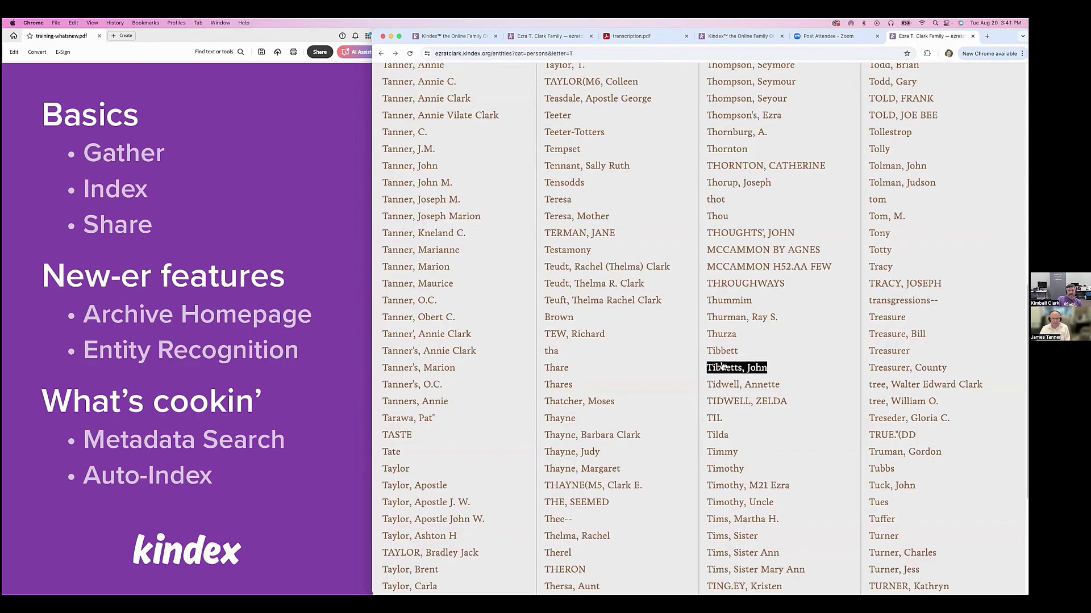
pyautogui.scroll(10, 725, 365)
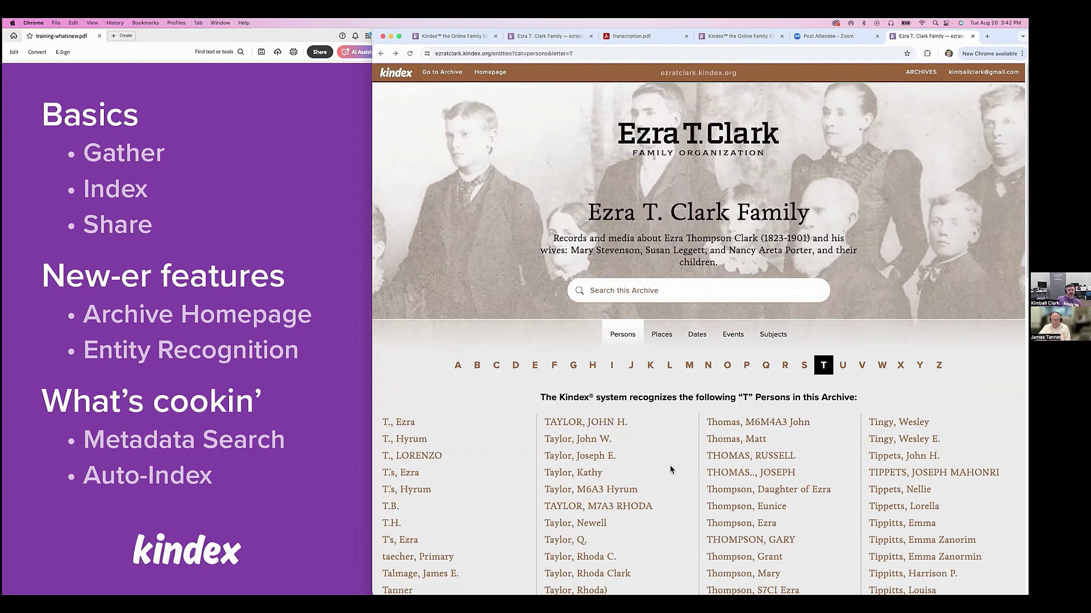
# Step: Browse the archive's recognized places and dates under the letter A
pyautogui.scroll(-2, 670, 466)
pyautogui.click(672, 273)
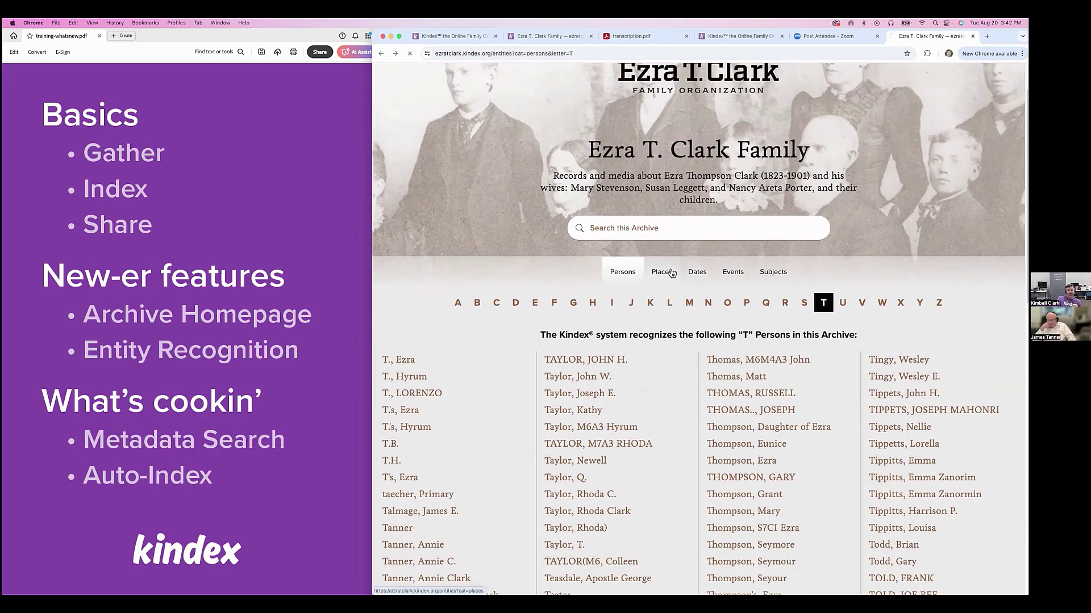
pyautogui.scroll(-3, 709, 304)
pyautogui.scroll(-2, 702, 282)
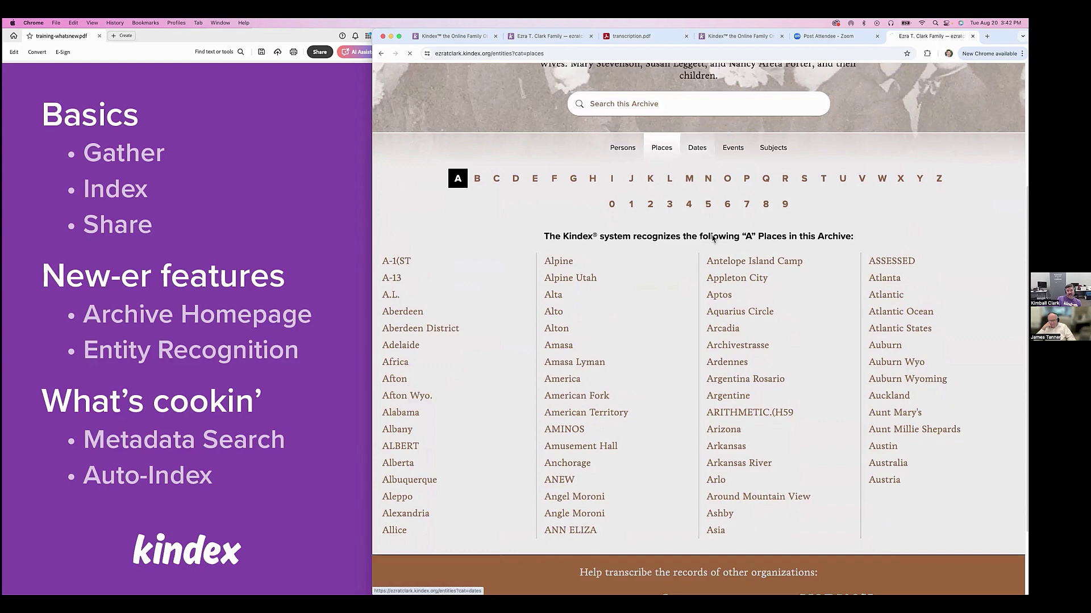
pyautogui.click(751, 283)
pyautogui.scroll(-10, 775, 303)
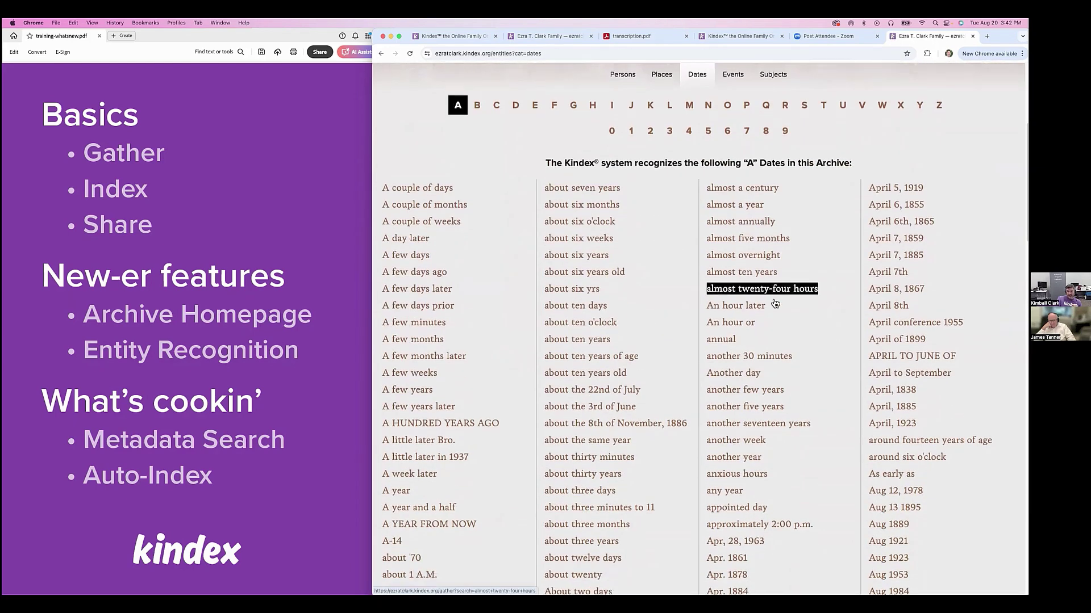
# Step: View the archive's recognized events and subjects under the letter A
pyautogui.scroll(10, 775, 303)
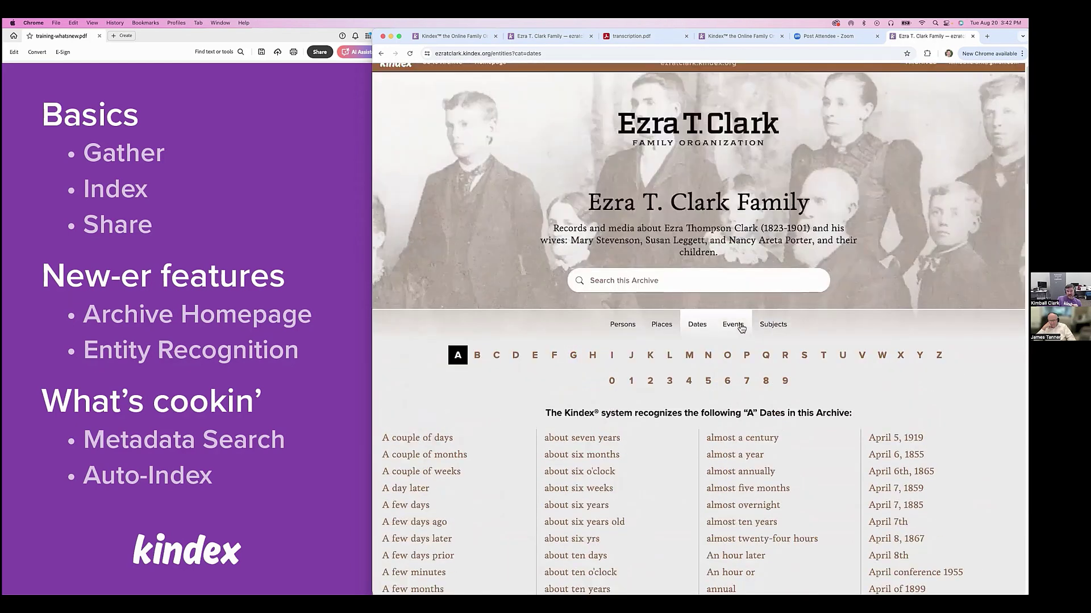
pyautogui.click(741, 328)
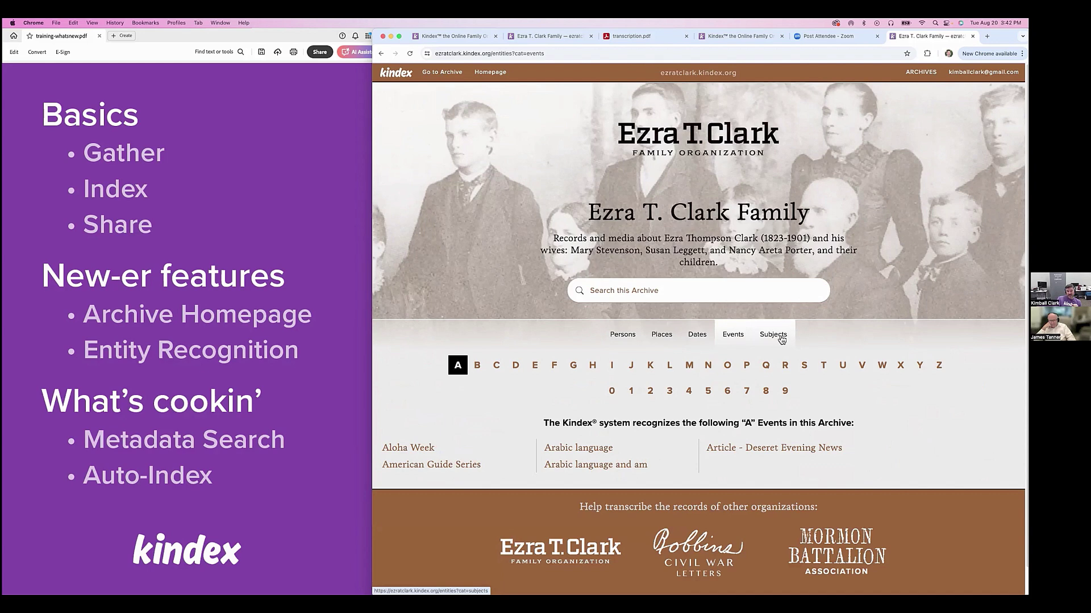
pyautogui.click(781, 339)
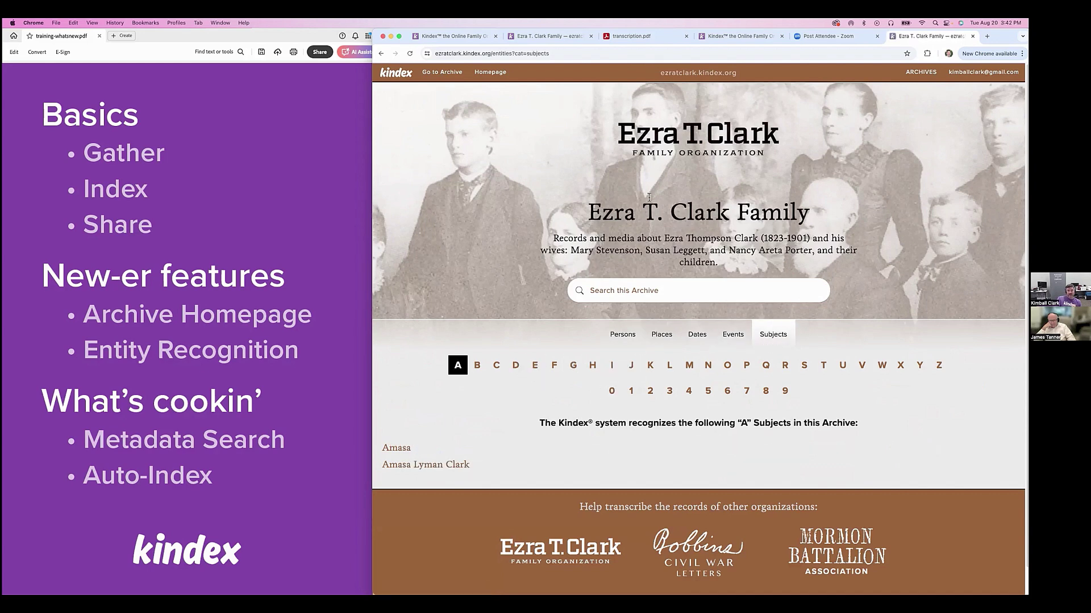
# Step: Go to the archive's full record collection, select the second photo in the third row, and view its record info
pyautogui.moveTo(908, 77)
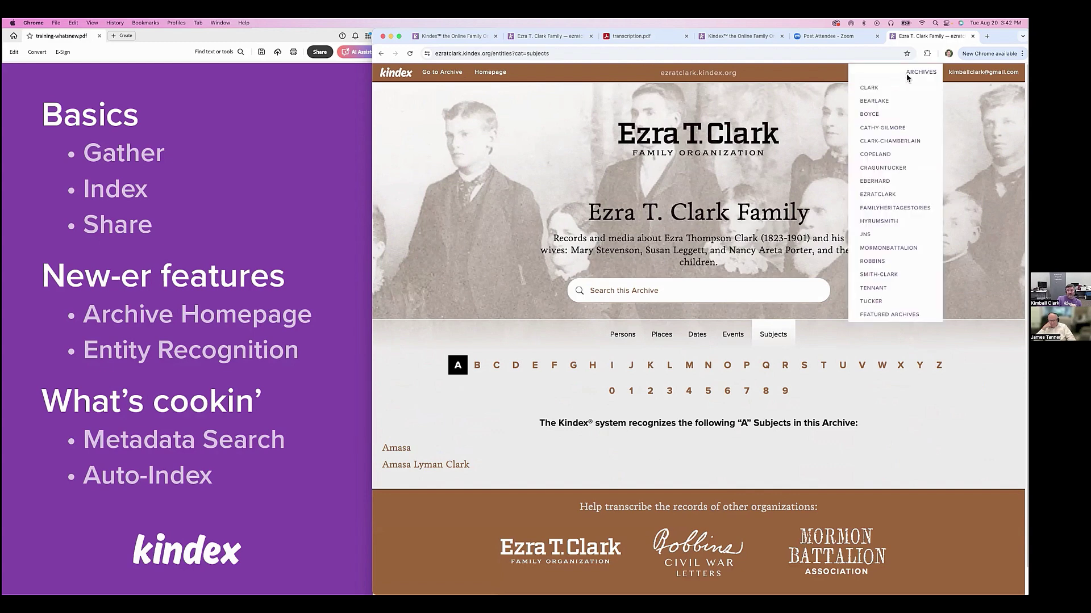
pyautogui.click(454, 76)
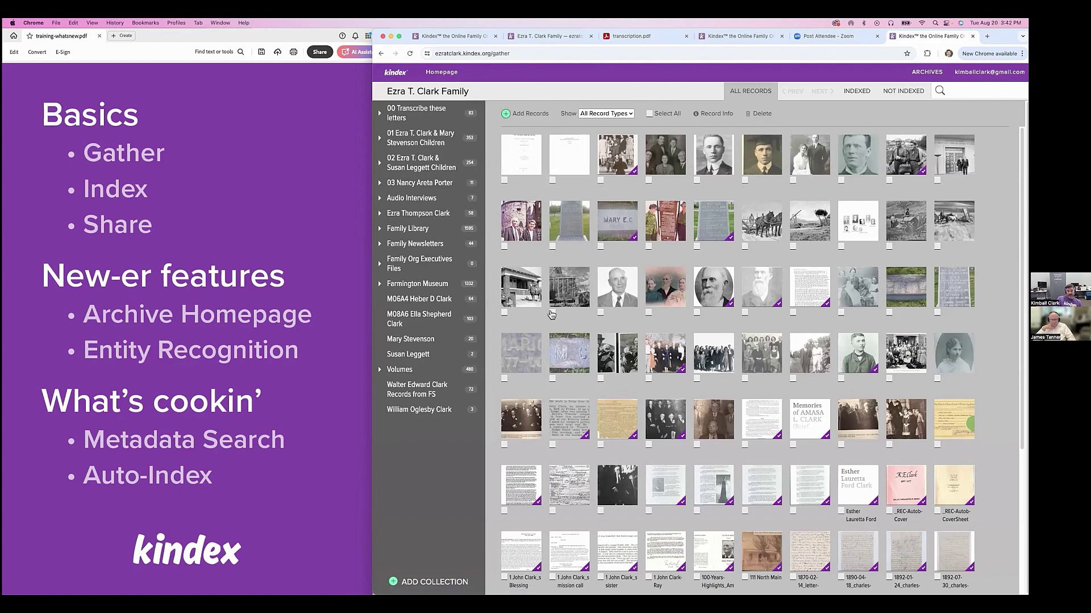
pyautogui.click(552, 312)
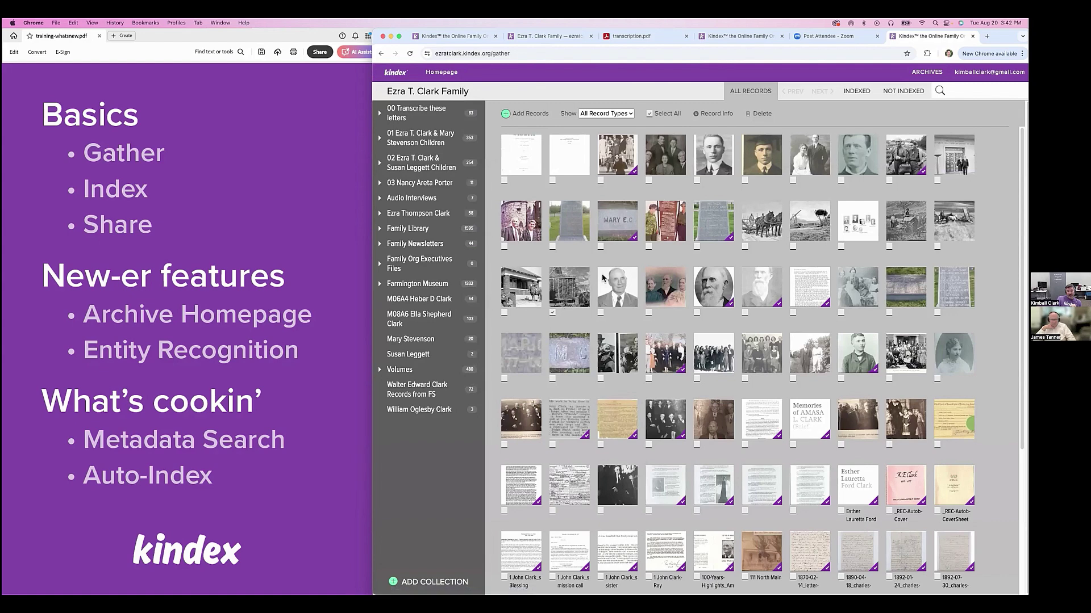
pyautogui.click(715, 115)
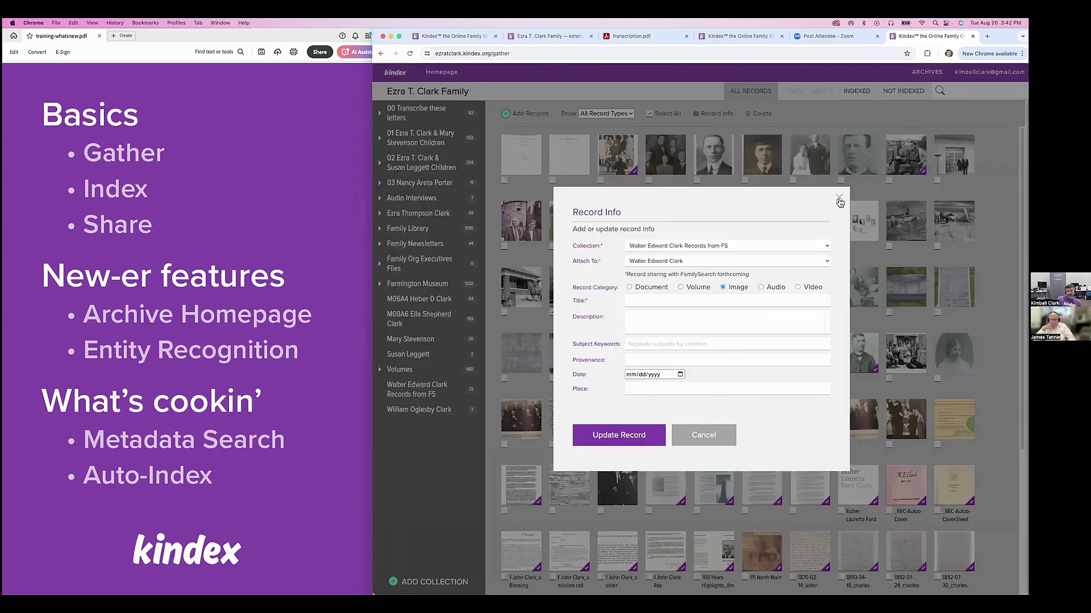
pyautogui.click(839, 204)
# Step: Open the hay wagon photo's record info and try to update it with the subject keyword "farming"
pyautogui.click(571, 291)
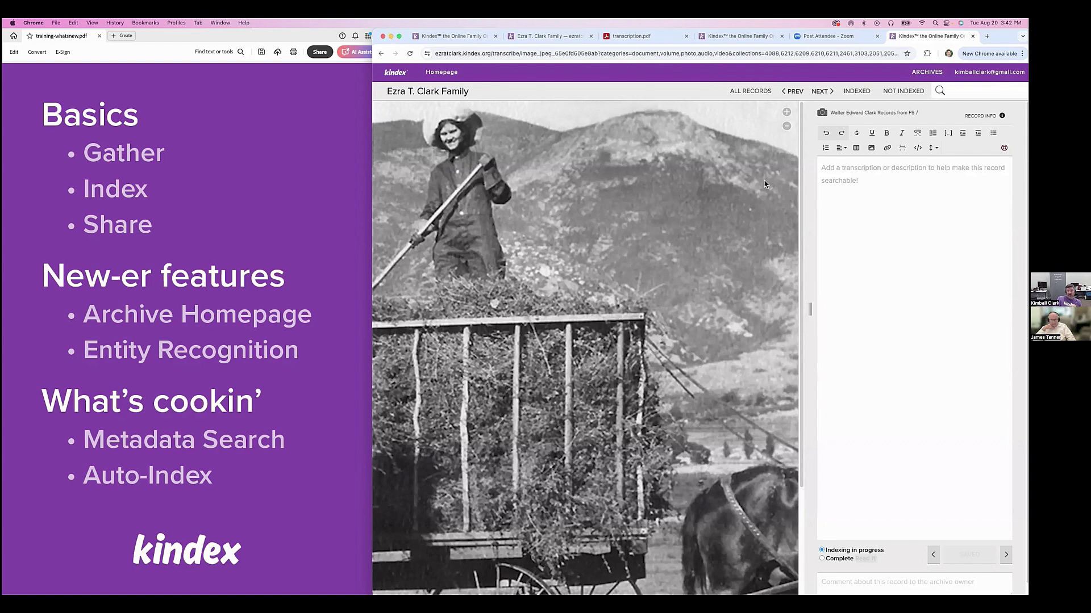
pyautogui.click(1003, 117)
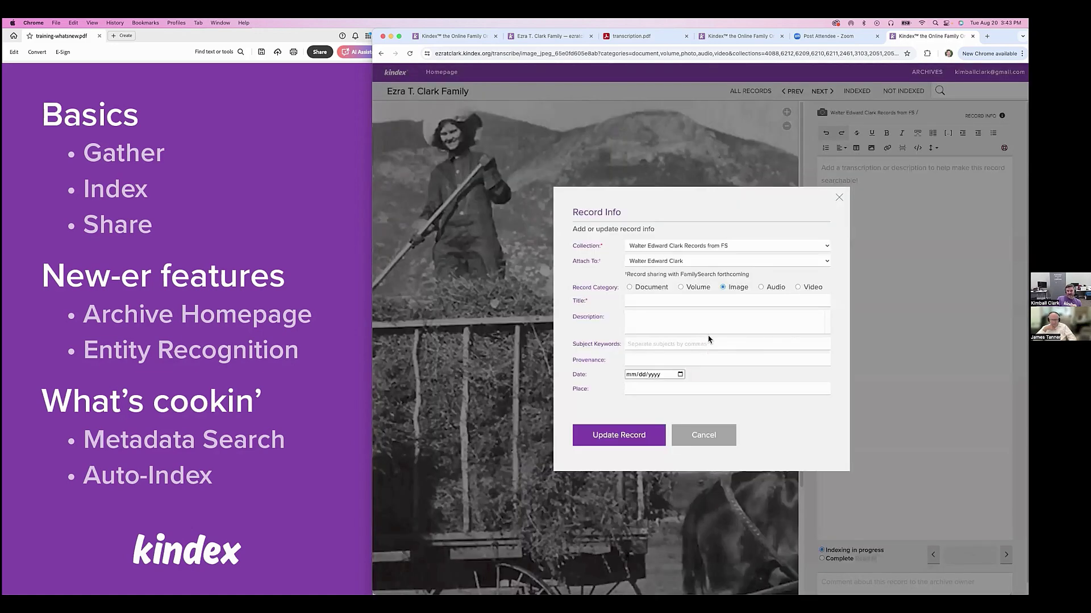
pyautogui.click(644, 341)
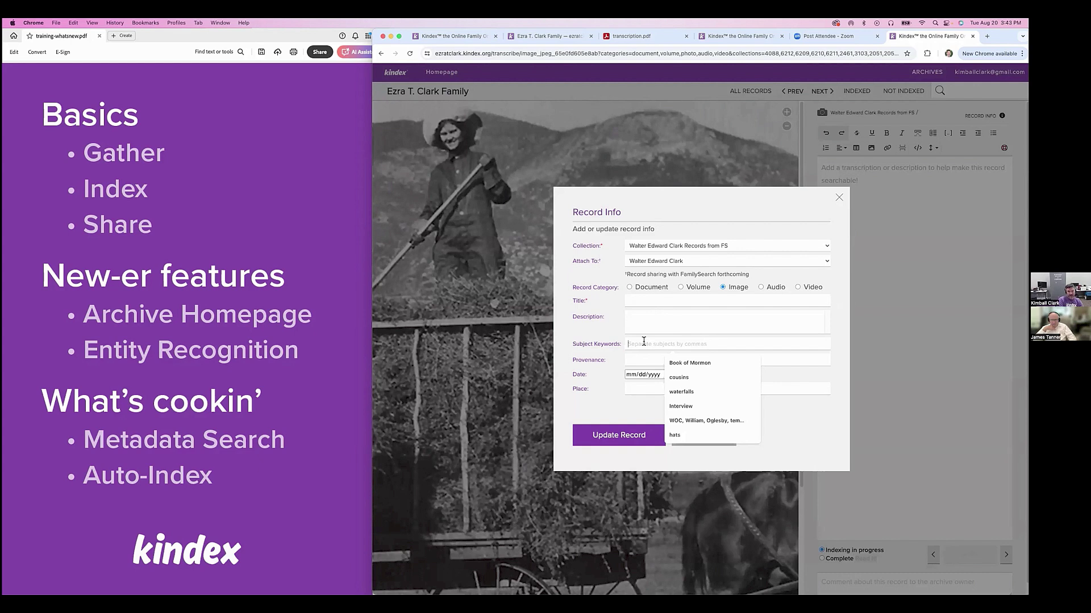
pyautogui.write('farming')
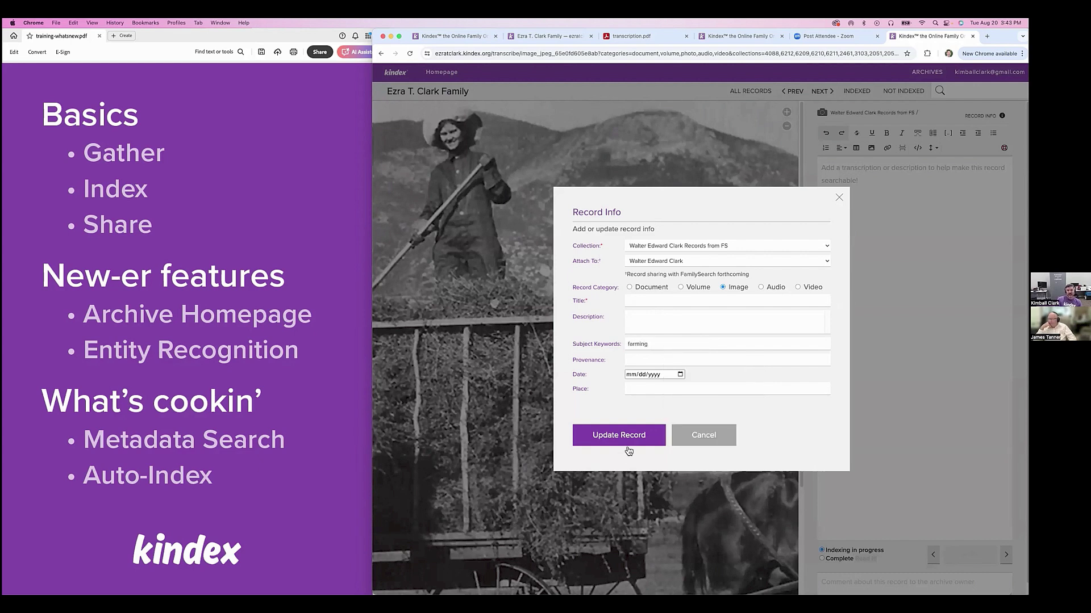
pyautogui.click(614, 438)
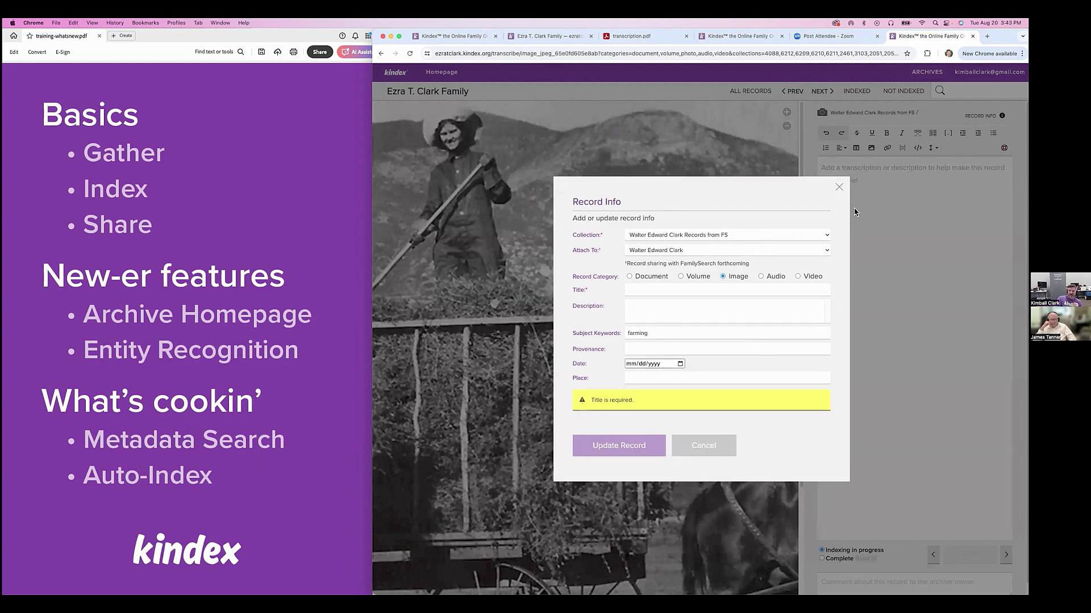
# Step: Enter the title "Farming woman" in the photo's record info and close the dialog
pyautogui.click(658, 290)
pyautogui.write('Farming woman')
pyautogui.click(838, 187)
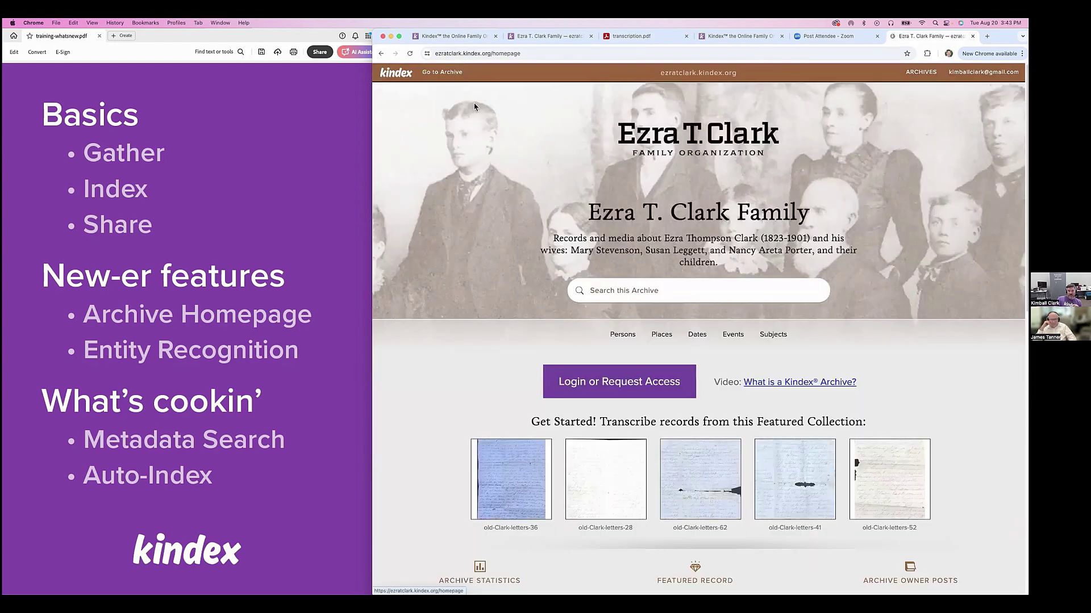
# Step: View the archive's recognized subjects under the letter F
pyautogui.click(772, 336)
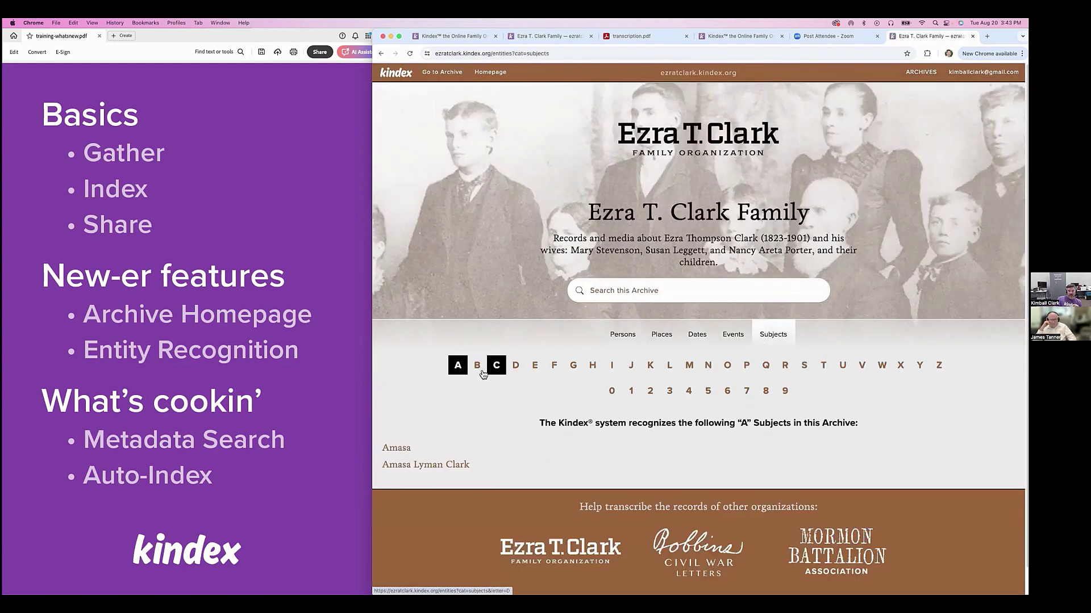
pyautogui.click(548, 367)
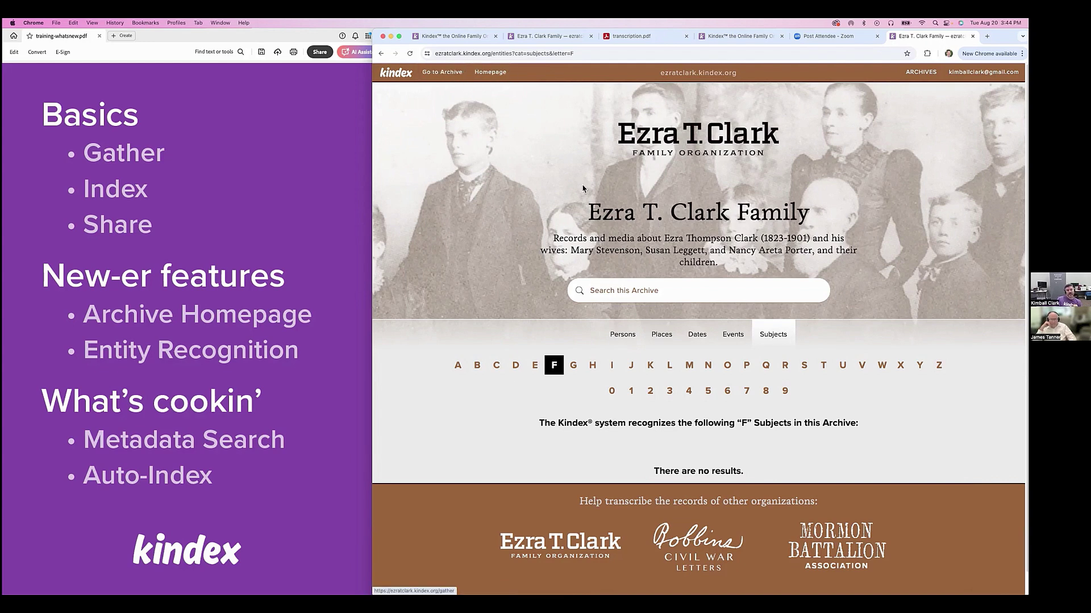
# Step: Switch to the Clark archive and turn off publishing of persons, places, events and subjects in its homepage settings
pyautogui.moveTo(920, 72)
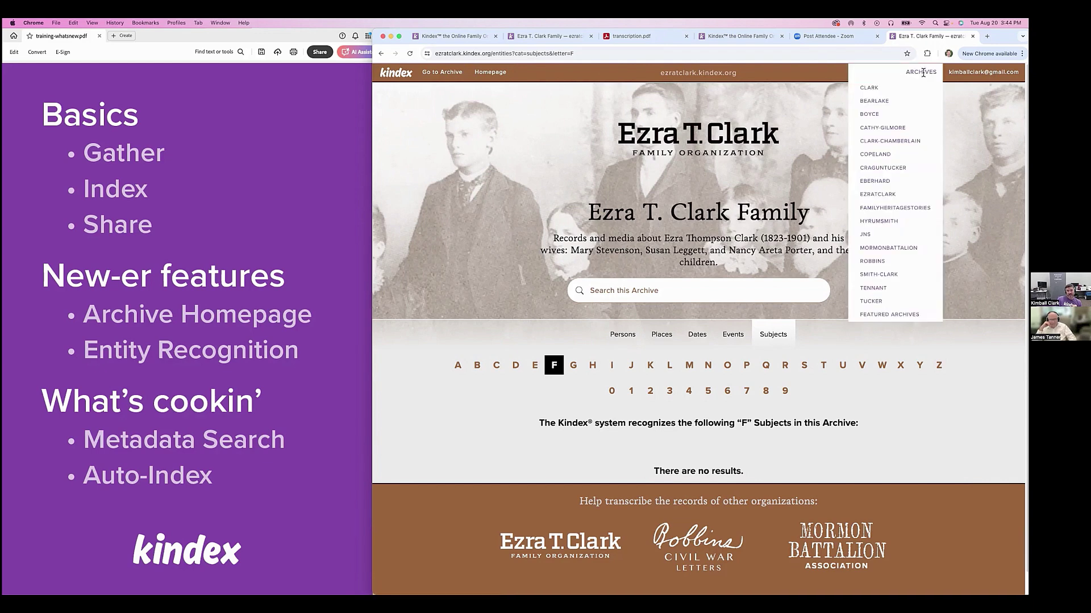
pyautogui.click(891, 101)
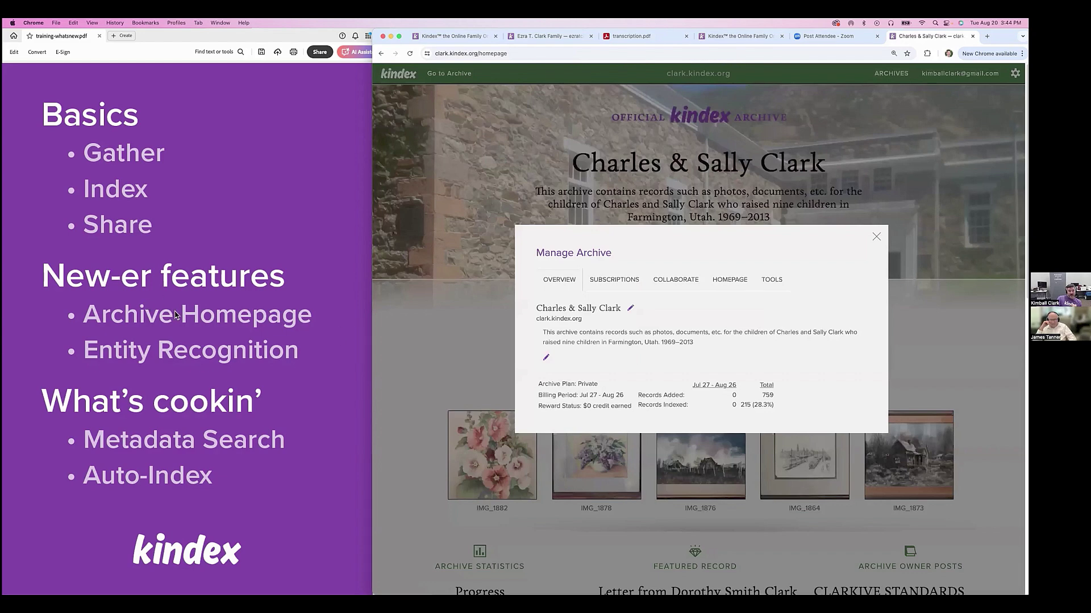
pyautogui.click(738, 284)
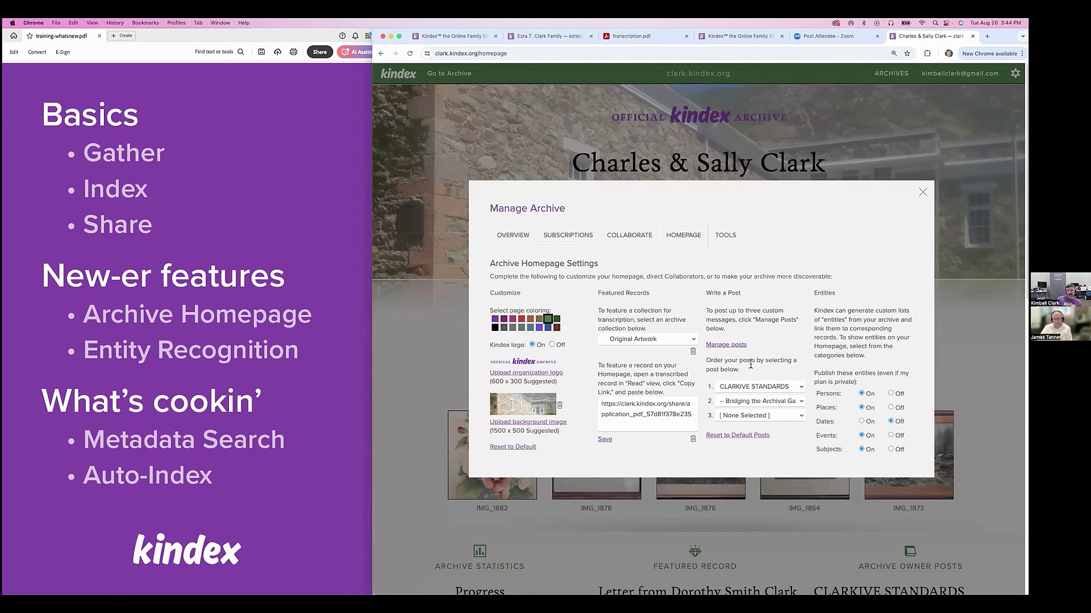
pyautogui.moveTo(847, 310); pyautogui.dragTo(882, 368)
pyautogui.click(877, 369)
pyautogui.click(890, 393)
pyautogui.click(891, 408)
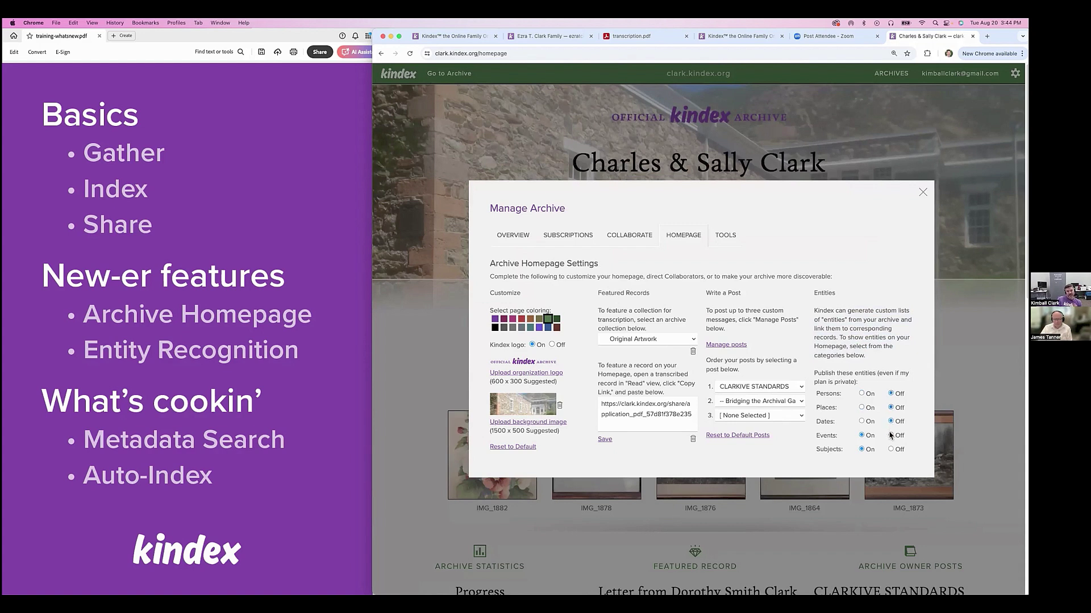
pyautogui.click(891, 435)
pyautogui.click(923, 192)
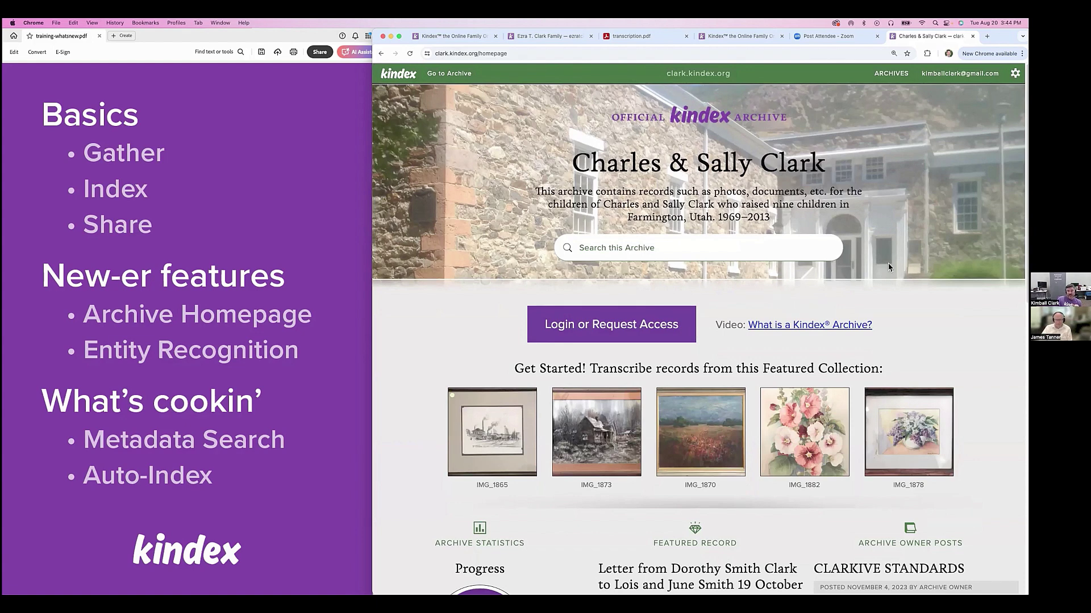
# Step: Publish the Persons and Places entities again in the archive's homepage settings and return to the homepage
pyautogui.click(1015, 73)
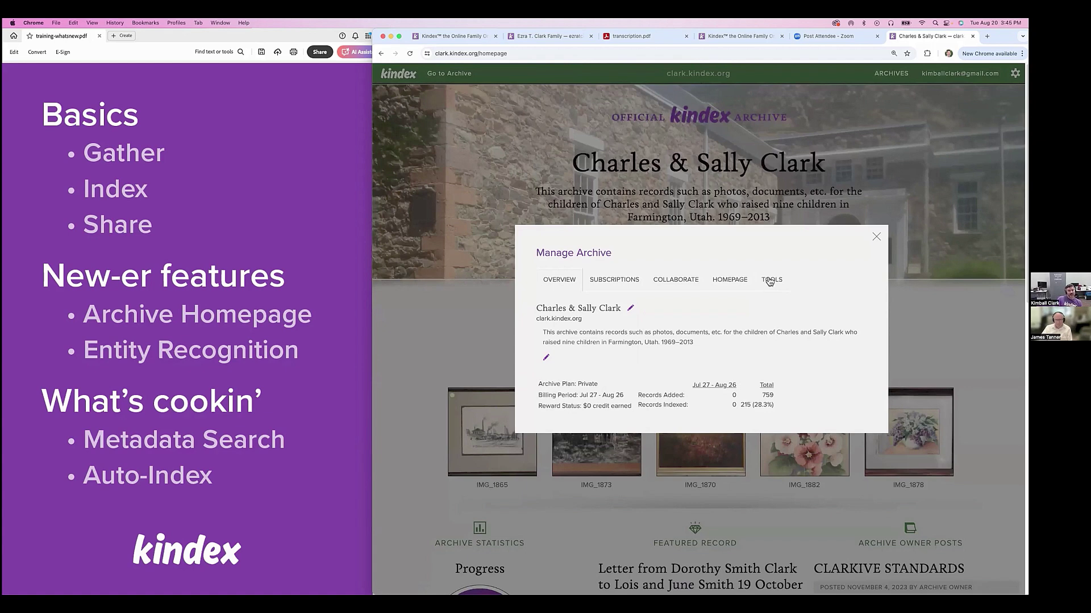
pyautogui.click(771, 281)
pyautogui.click(734, 317)
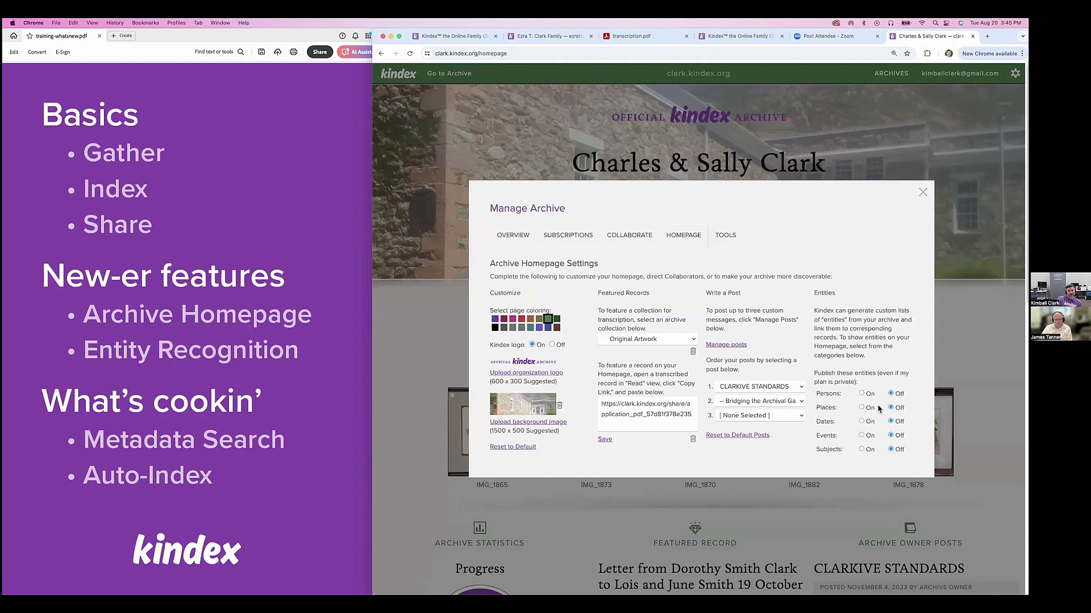
pyautogui.click(861, 394)
pyautogui.click(861, 408)
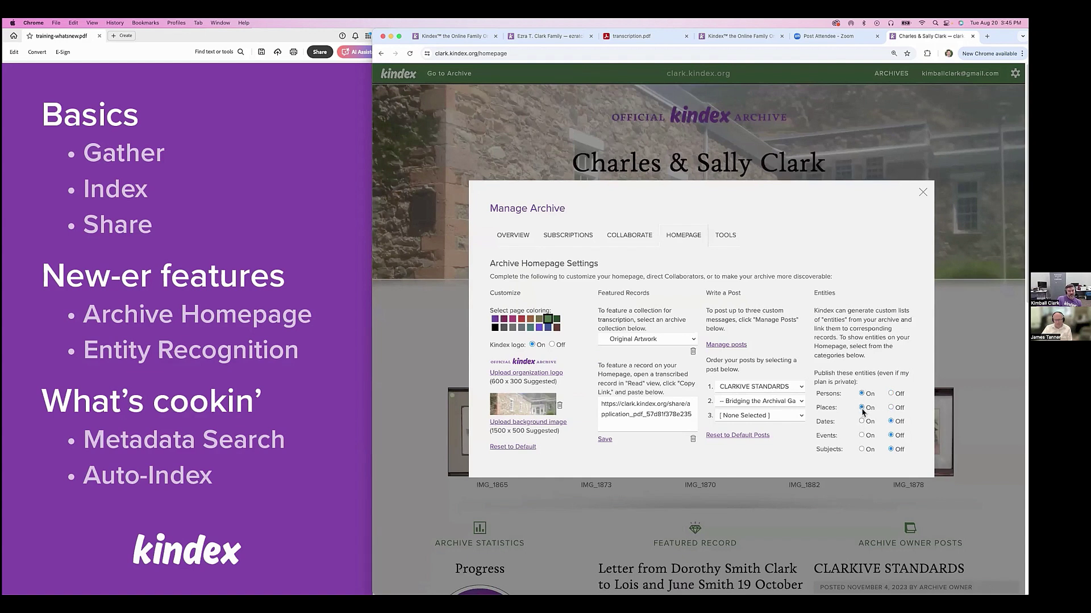
pyautogui.click(923, 192)
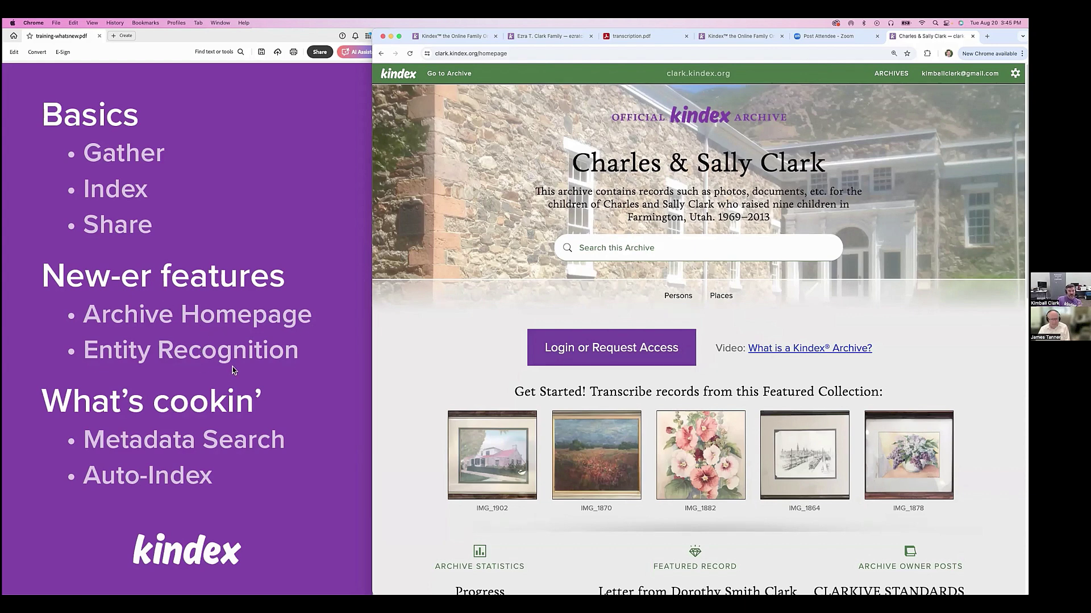
pyautogui.scroll(-2, 253, 373)
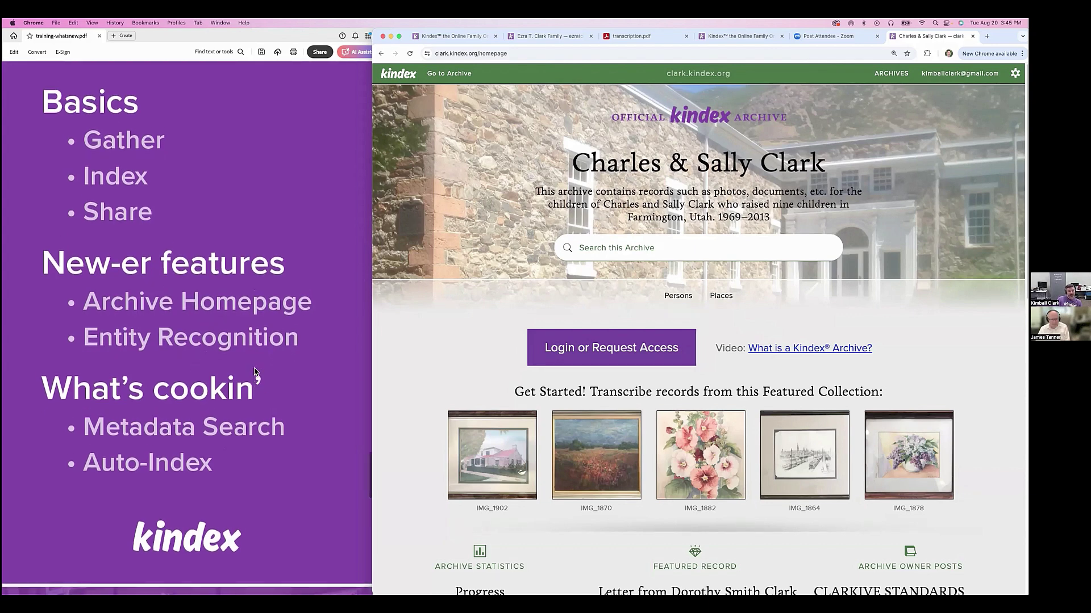
pyautogui.scroll(1, 255, 372)
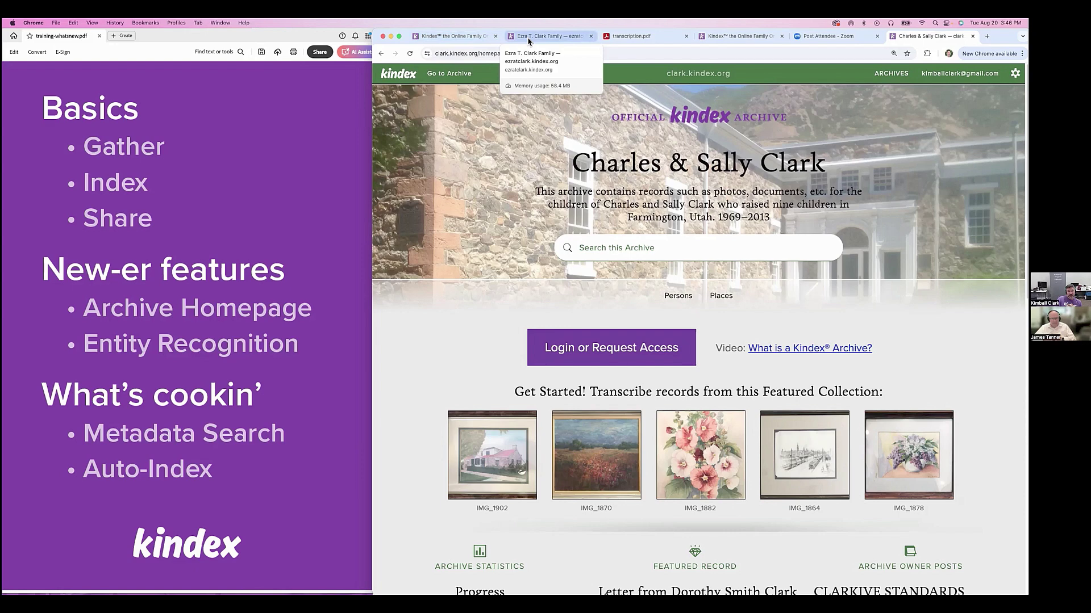
pyautogui.click(451, 35)
pyautogui.scroll(2, 589, 188)
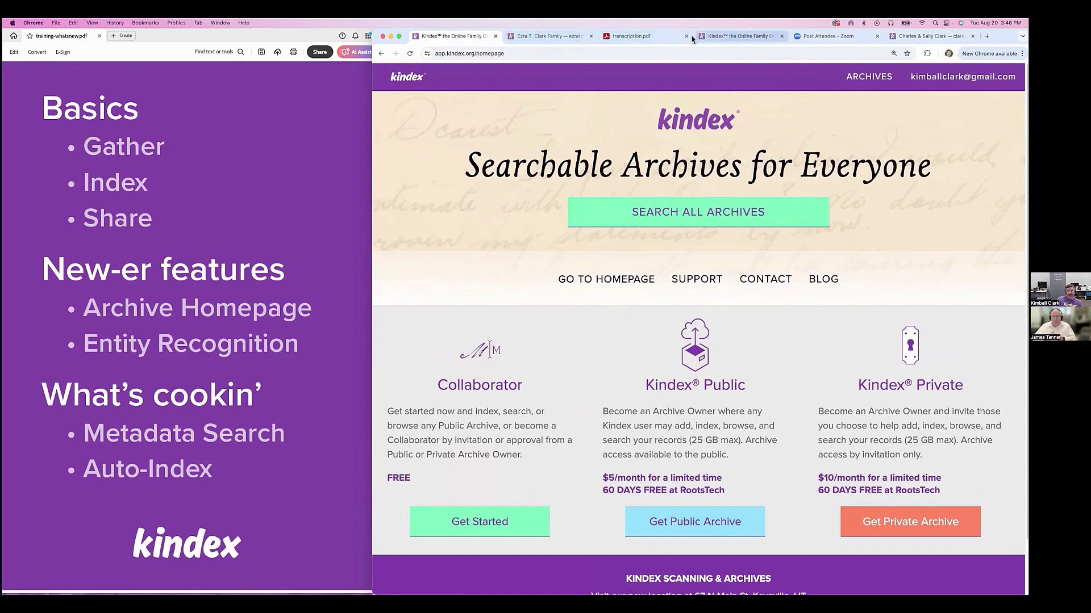
# Step: Go to the Clark 2 archive, open the fourth-row portrait of the woman beside a wicker chair for transcription editing, and view its record info
pyautogui.click(738, 35)
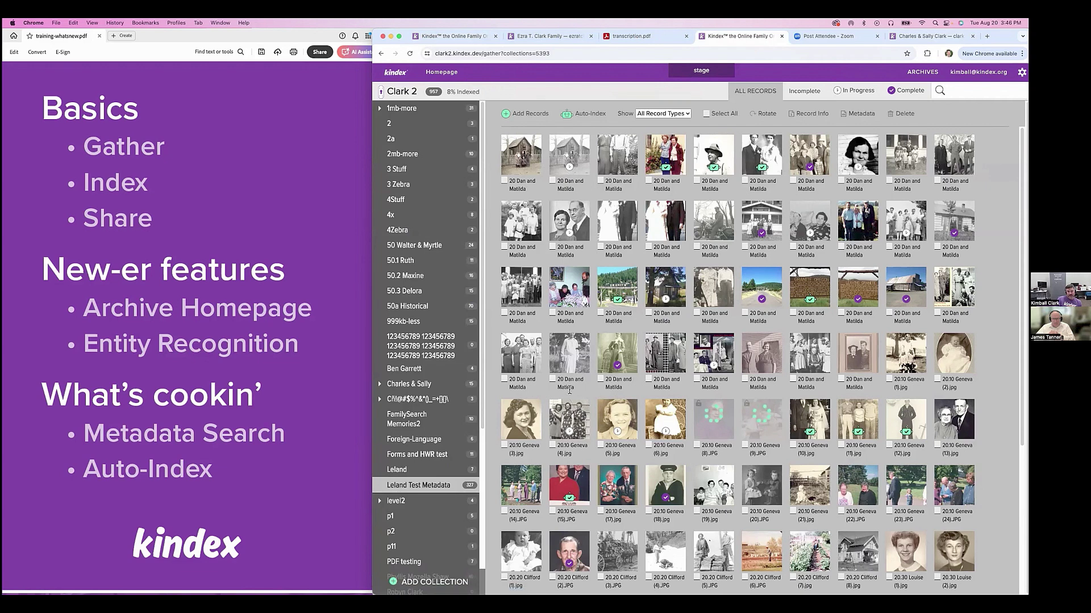
pyautogui.click(606, 372)
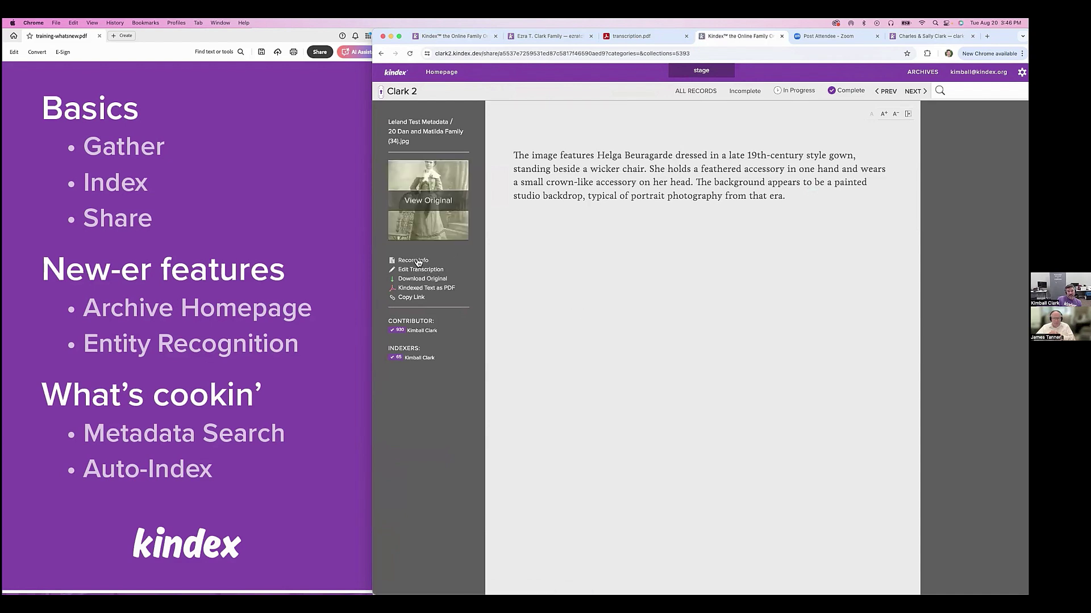
pyautogui.click(416, 270)
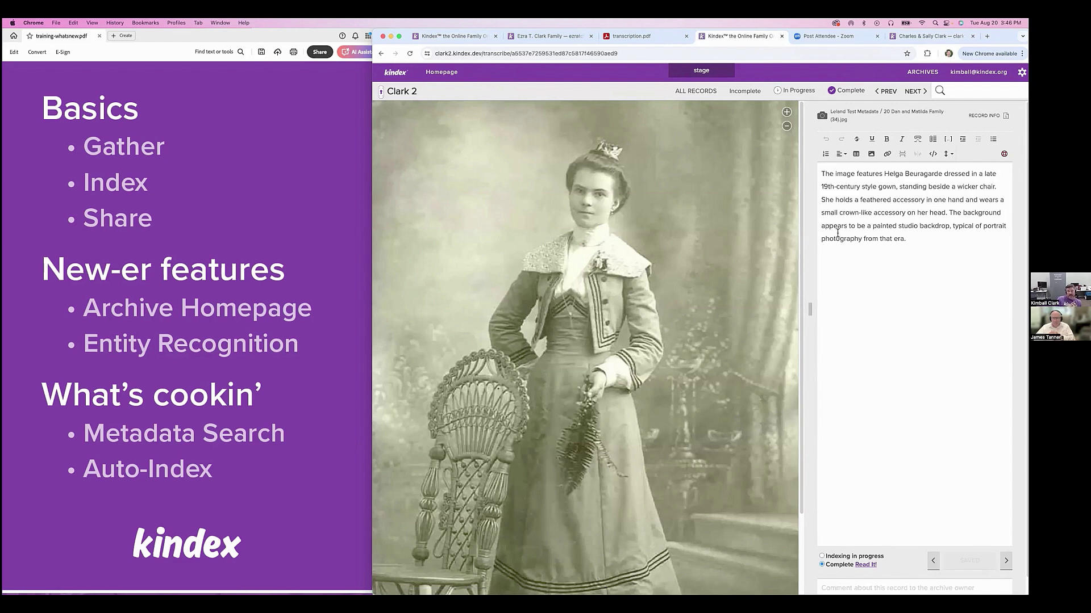
pyautogui.click(1004, 118)
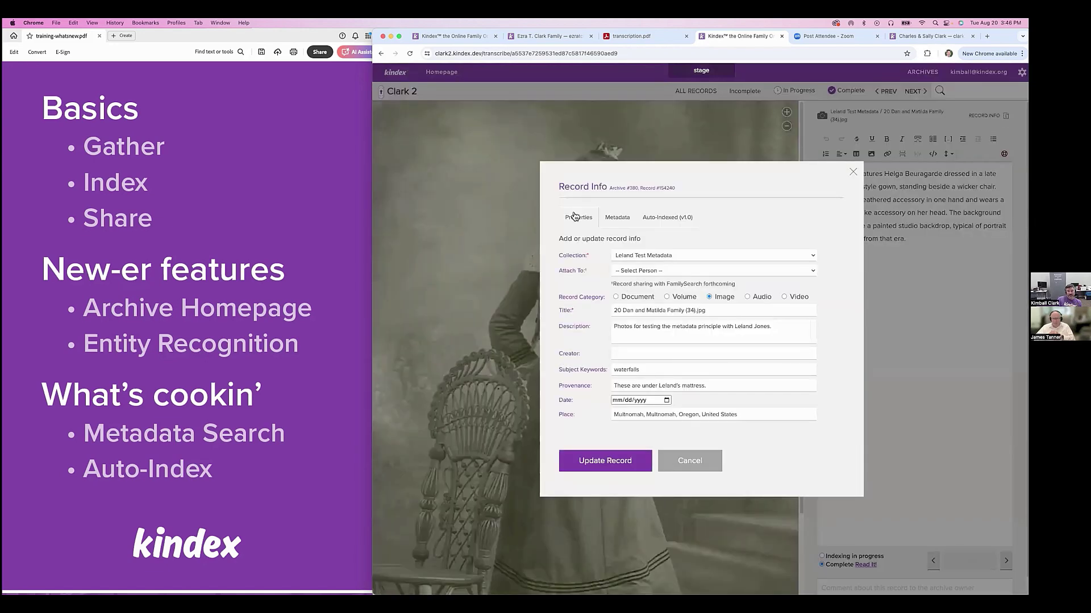
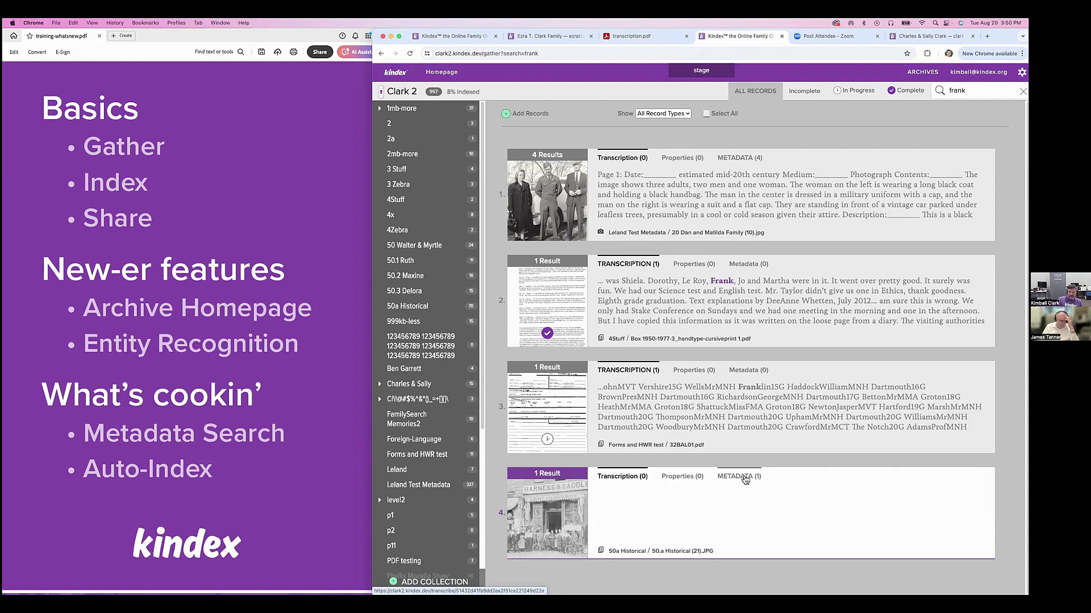
# Step: View the metadata of the fourth result for "frank", highlight the matching name in the XP Title entry, and close the metadata
pyautogui.click(745, 480)
pyautogui.scroll(-3, 861, 282)
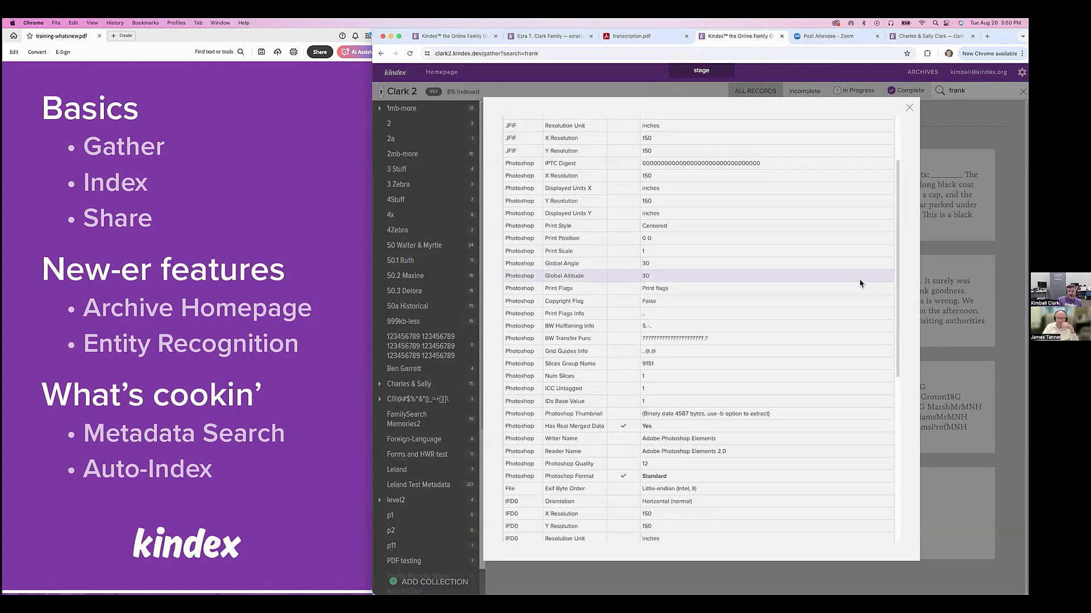
pyautogui.scroll(-5, 861, 283)
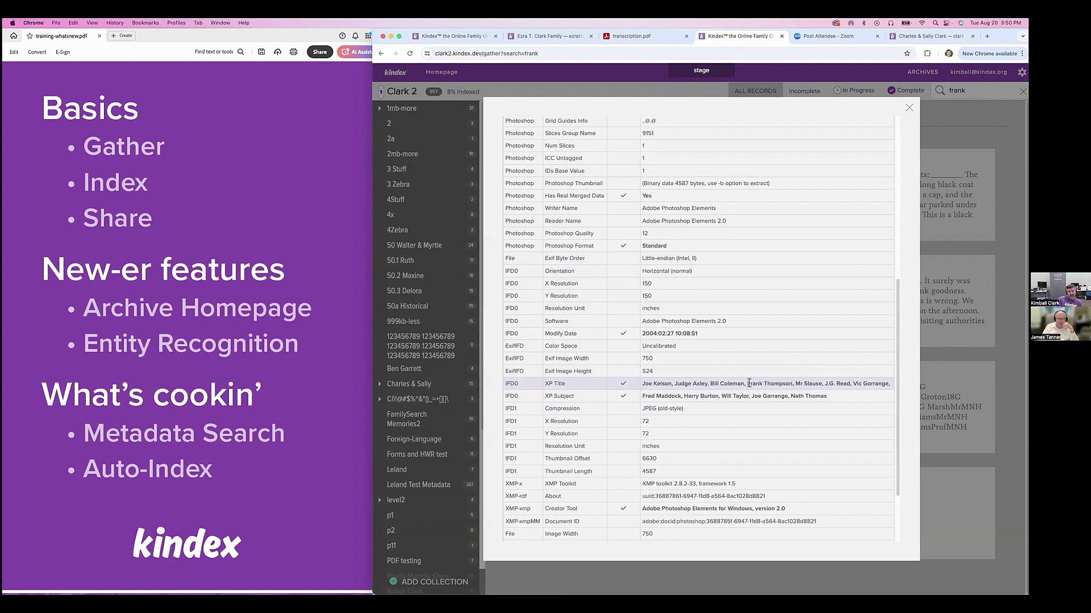
pyautogui.moveTo(746, 384); pyautogui.dragTo(790, 384)
pyautogui.click(909, 107)
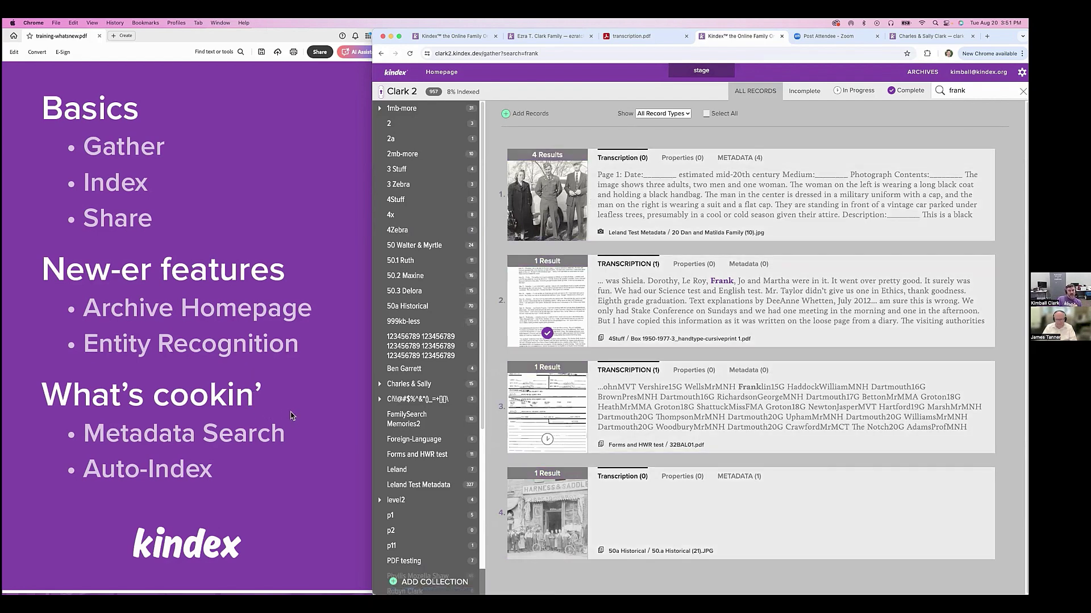
pyautogui.click(291, 421)
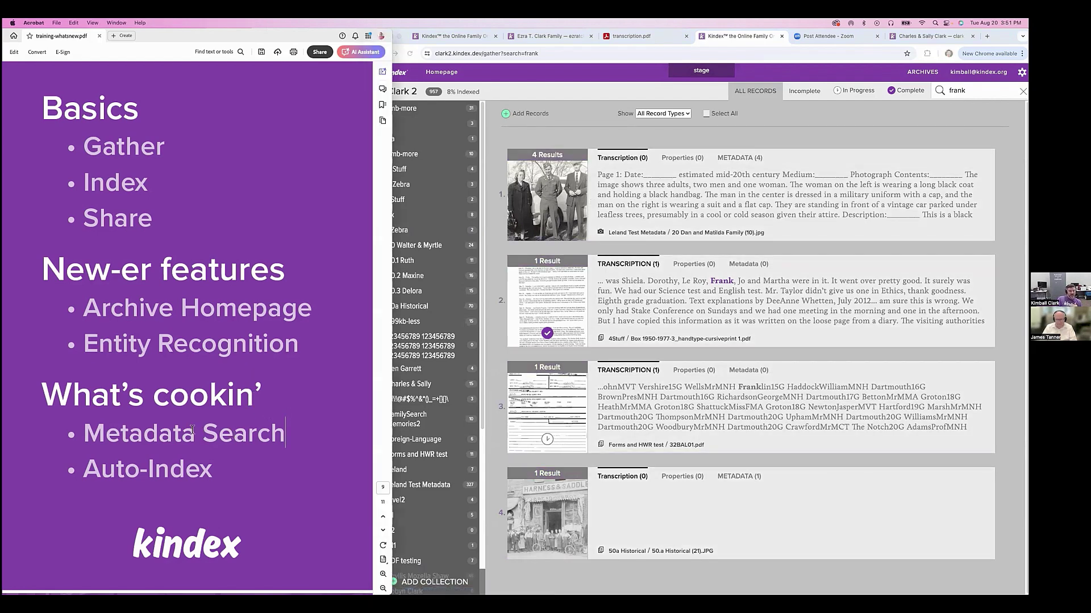
pyautogui.click(759, 505)
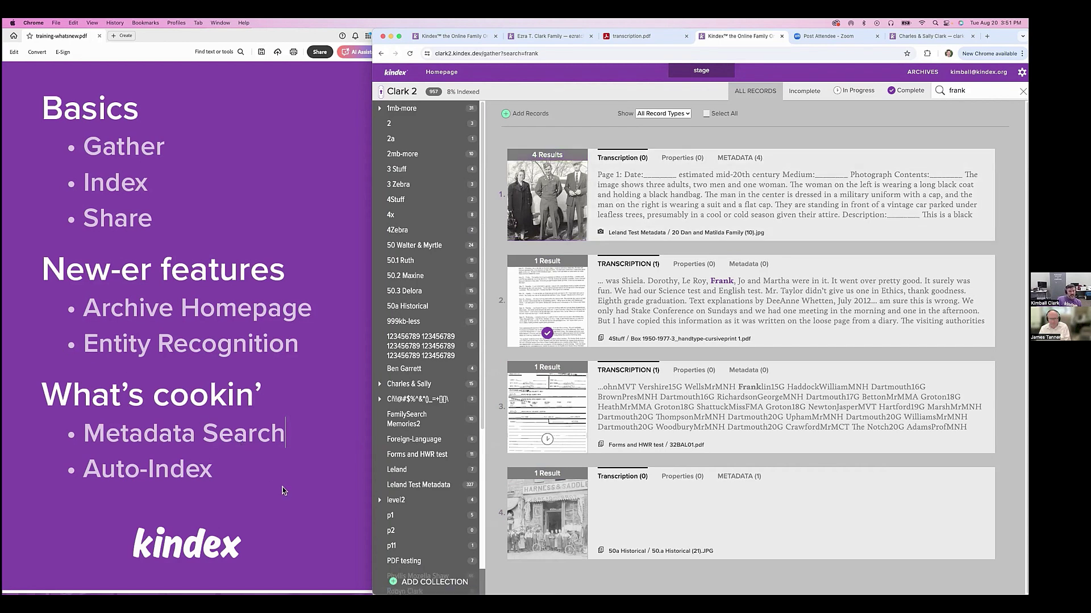
pyautogui.click(271, 491)
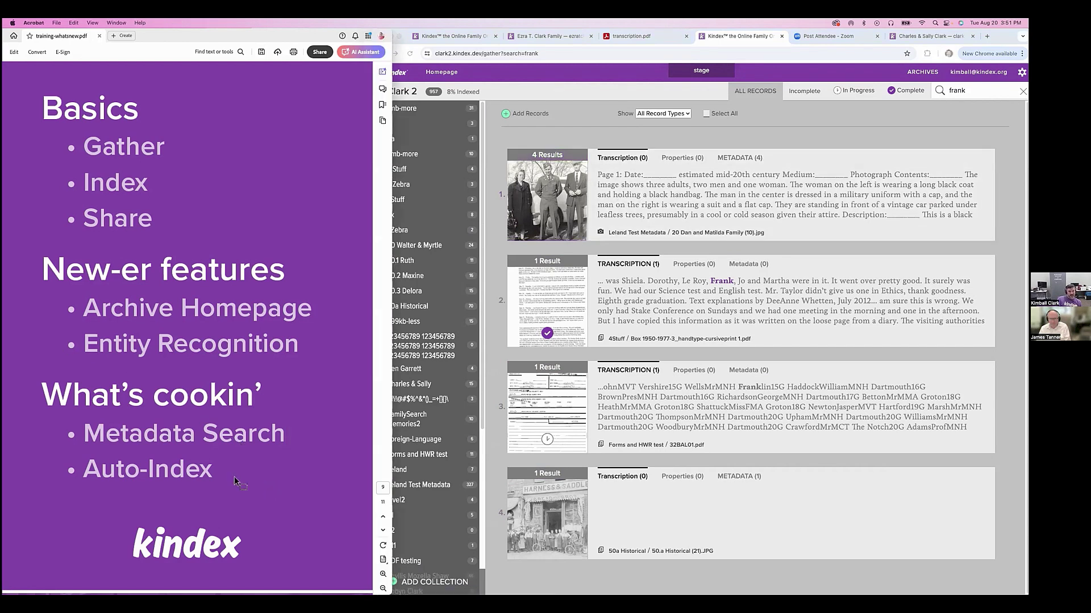
# Step: Widen the browser window over the slides and open the handwritten "Dear Dad" letter from the Forms and HWR test collection
pyautogui.click(777, 252)
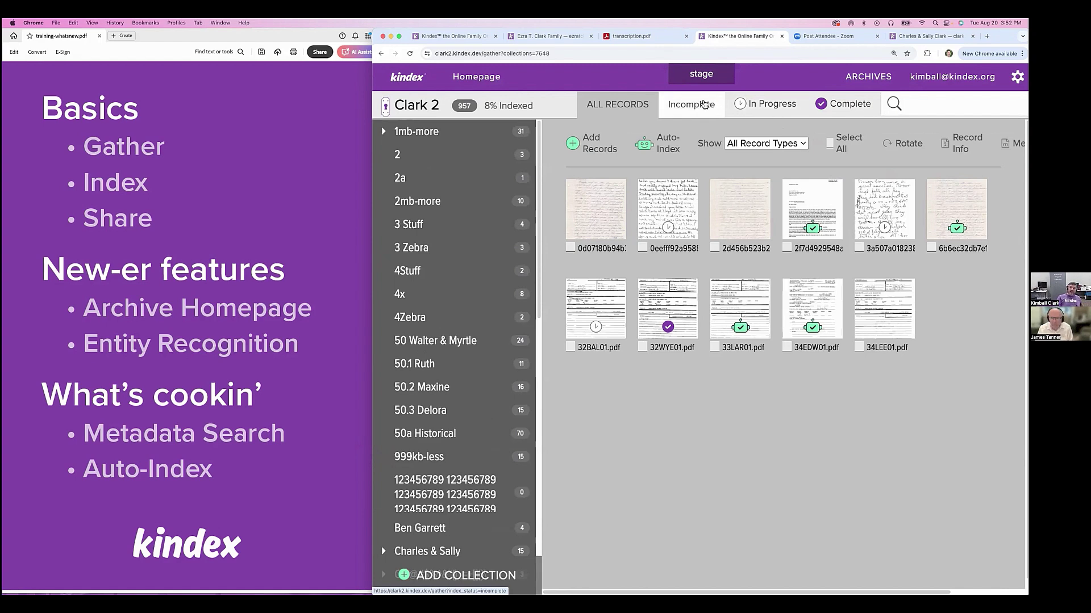
pyautogui.click(710, 107)
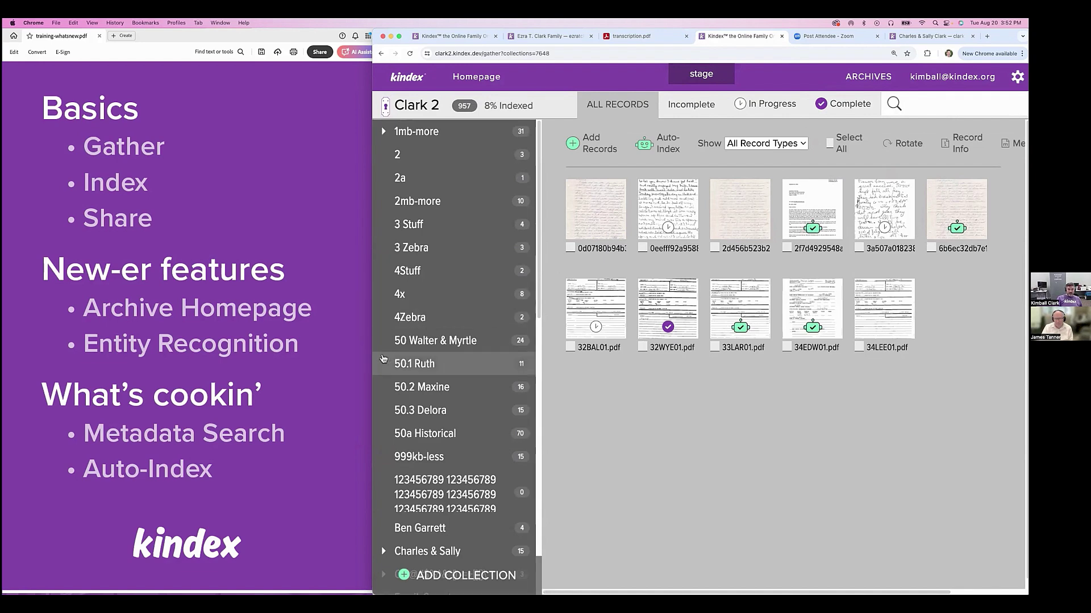
pyautogui.moveTo(371, 361); pyautogui.dragTo(109, 341)
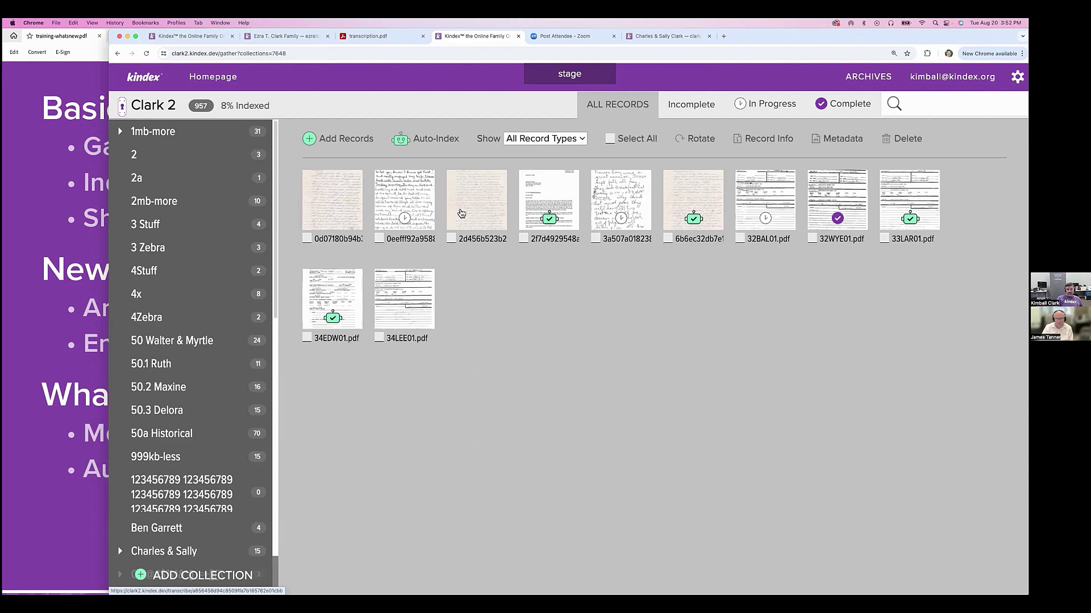
pyautogui.click(611, 204)
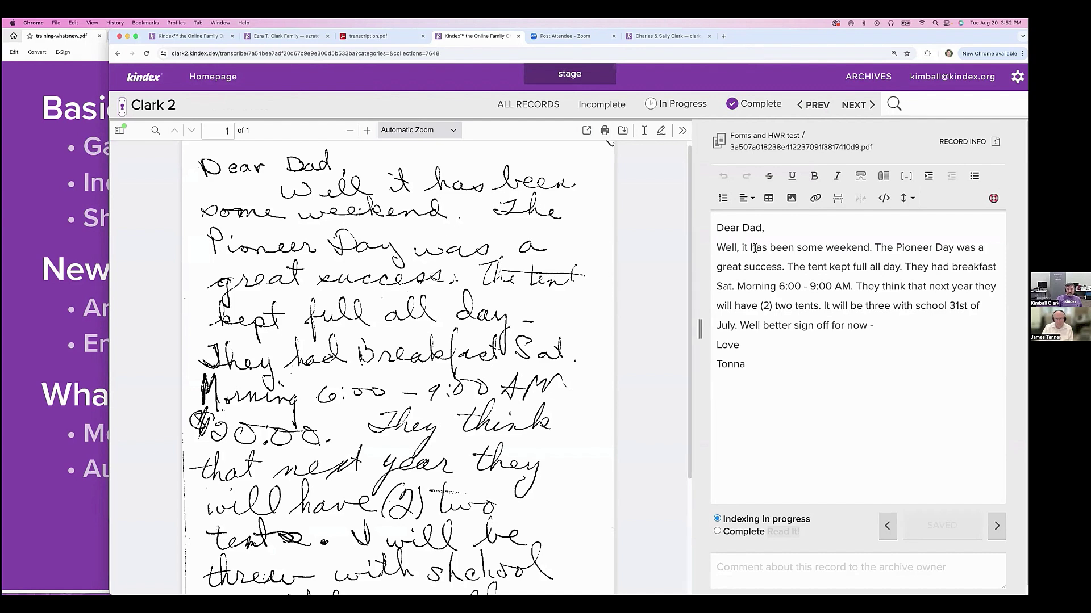
# Step: Highlight the body of the letter's transcription and compare it with the handwritten original through to the signature
pyautogui.moveTo(754, 248); pyautogui.dragTo(832, 326)
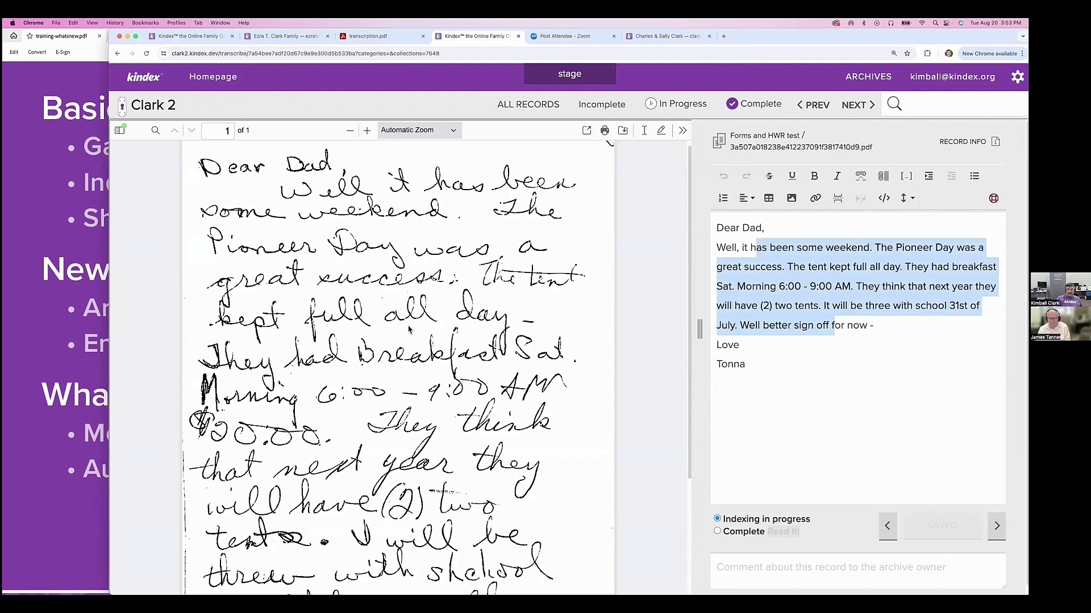
pyautogui.scroll(-4, 409, 328)
pyautogui.scroll(-2, 410, 323)
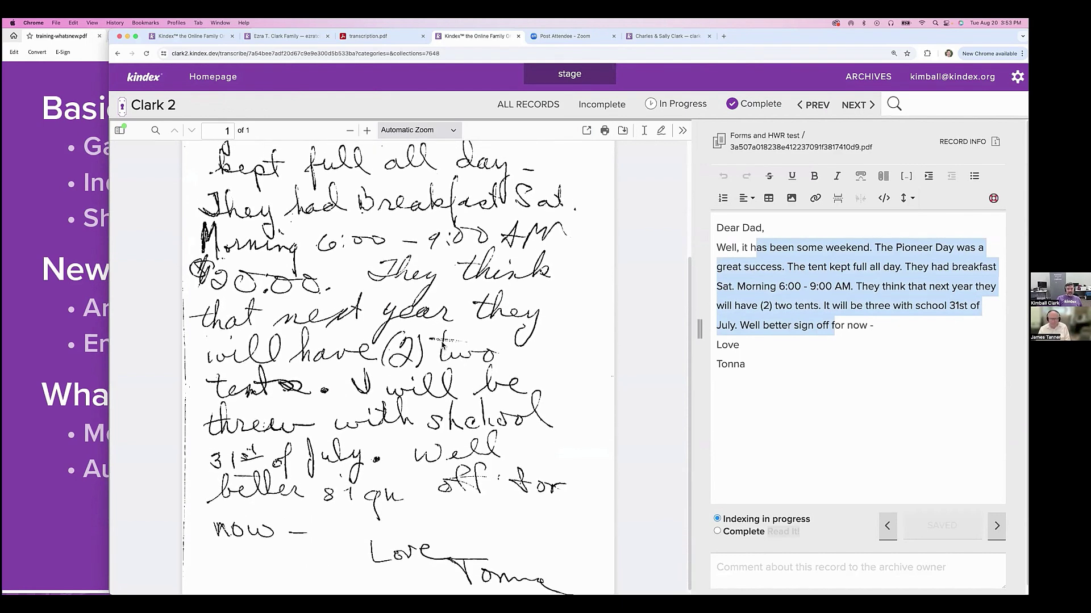
pyautogui.scroll(2, 448, 344)
pyautogui.scroll(4, 448, 345)
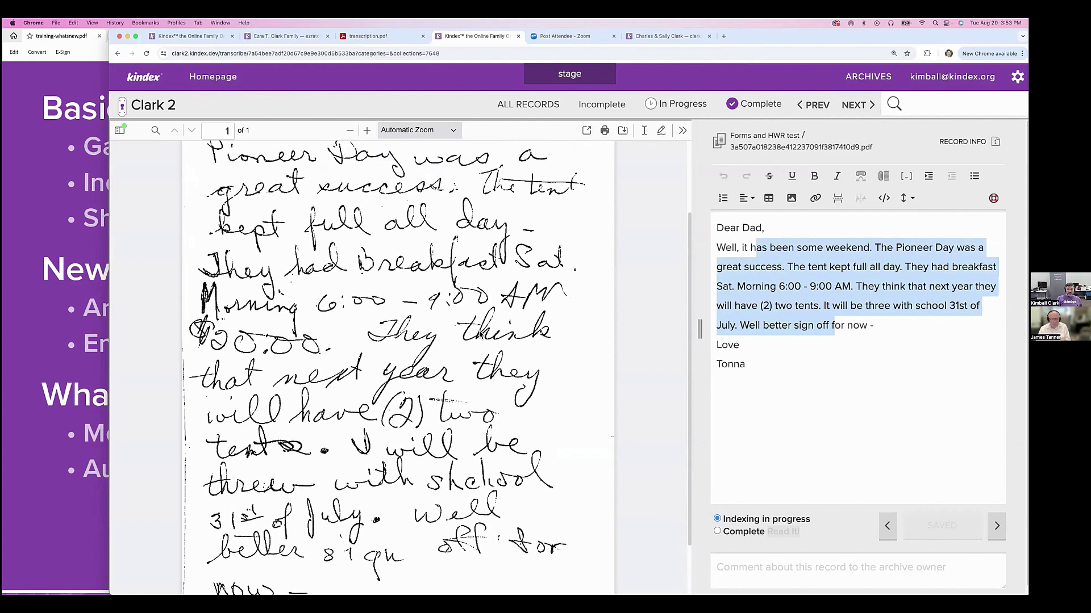
pyautogui.scroll(-6, 480, 335)
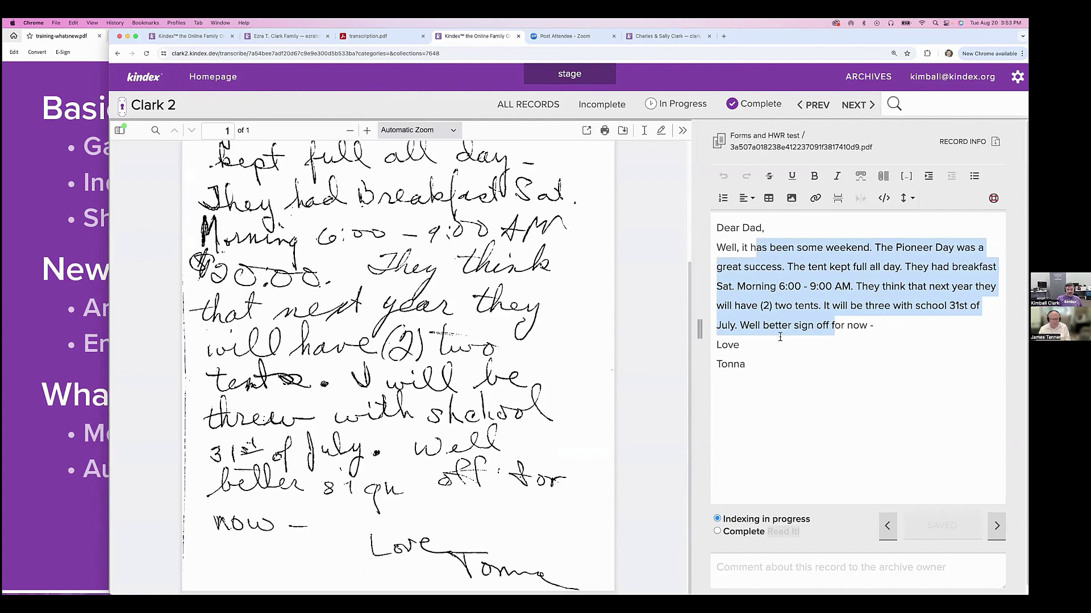
# Step: Replace the last three letters of the signature in the letter's transcription with "m"
pyautogui.click(744, 364)
pyautogui.moveTo(727, 366); pyautogui.dragTo(741, 365)
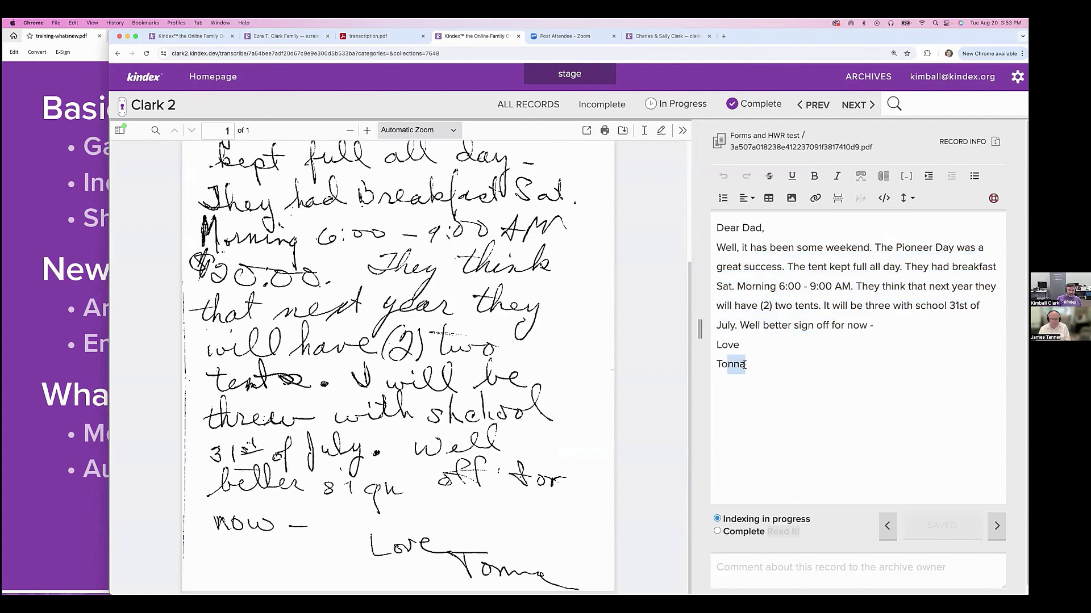
pyautogui.write('m')
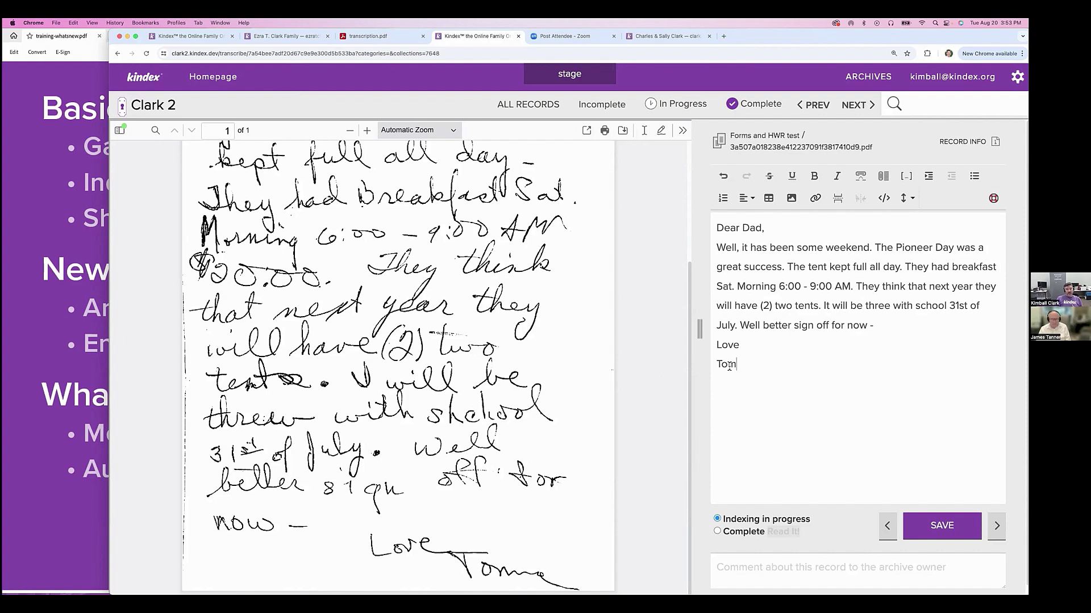
# Step: Replace the signature in the letter's transcription with the signer's full first name as handwritten, and save the transcription
pyautogui.doubleClick(729, 367)
pyautogui.write('Tonna')
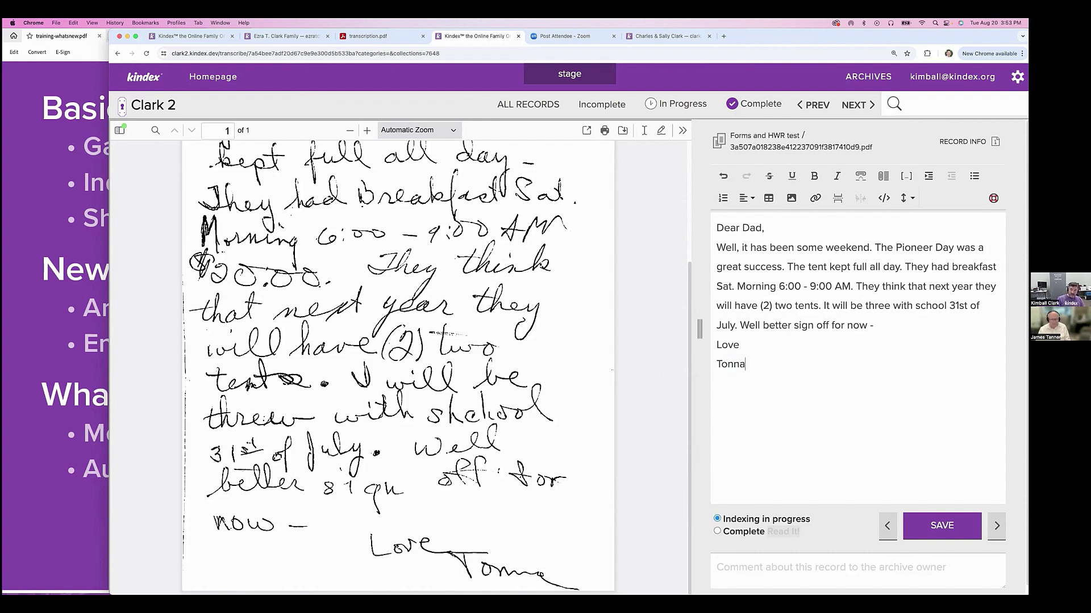
pyautogui.click(915, 520)
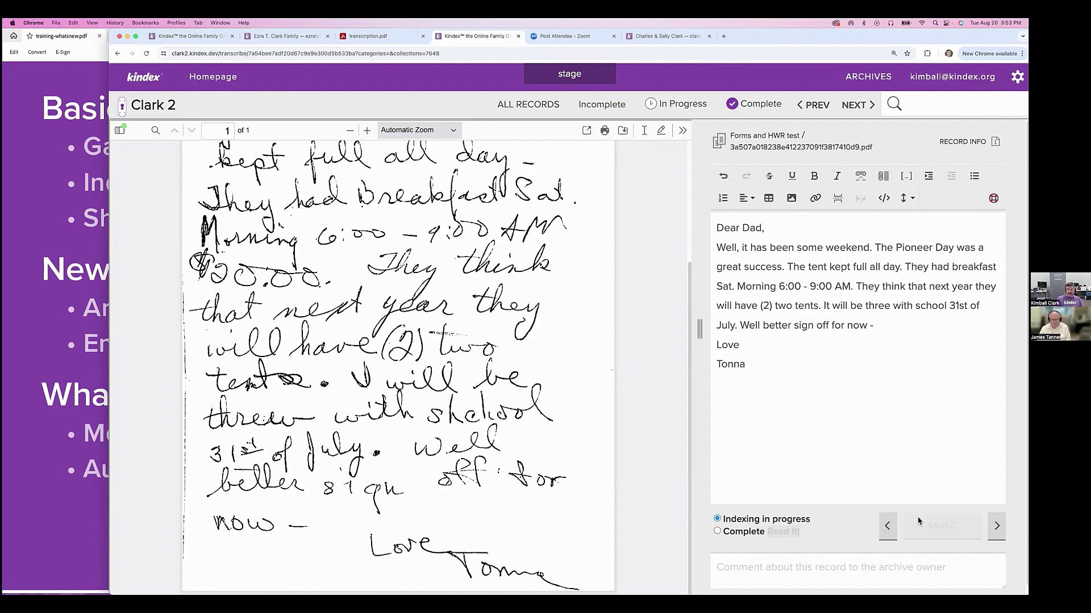
# Step: Mark the "Dear Dad" letter's indexing as Complete and save the record
pyautogui.scroll(3, 395, 421)
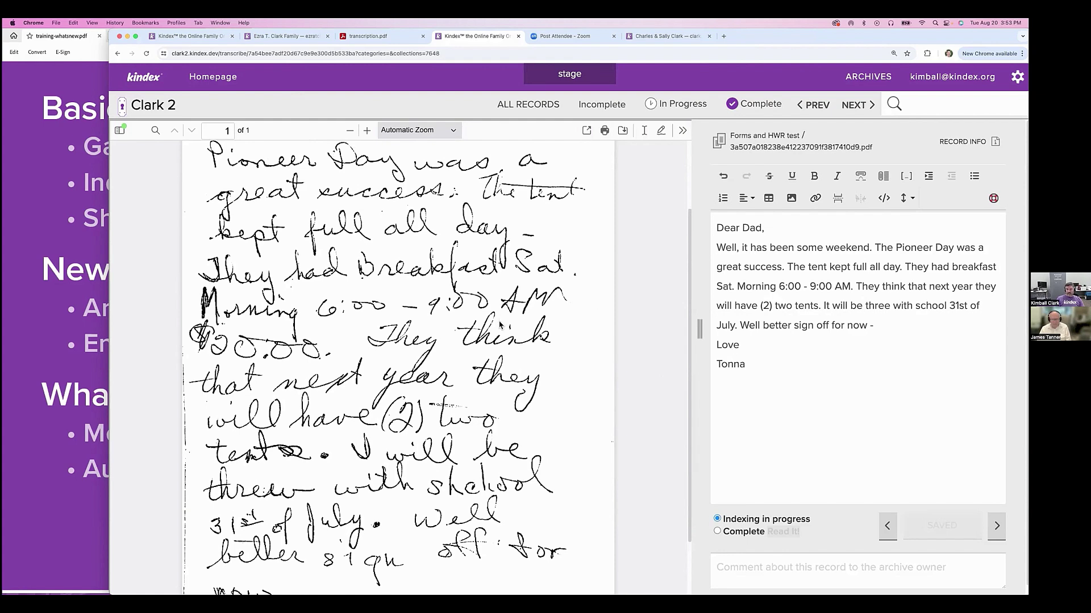
pyautogui.scroll(-2, 499, 325)
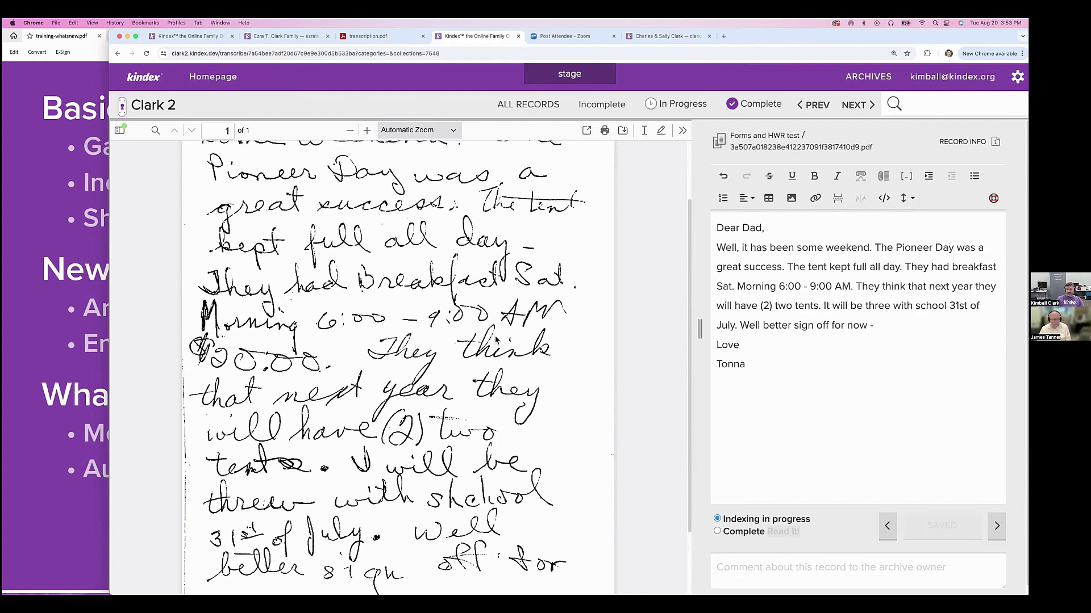
pyautogui.click(717, 530)
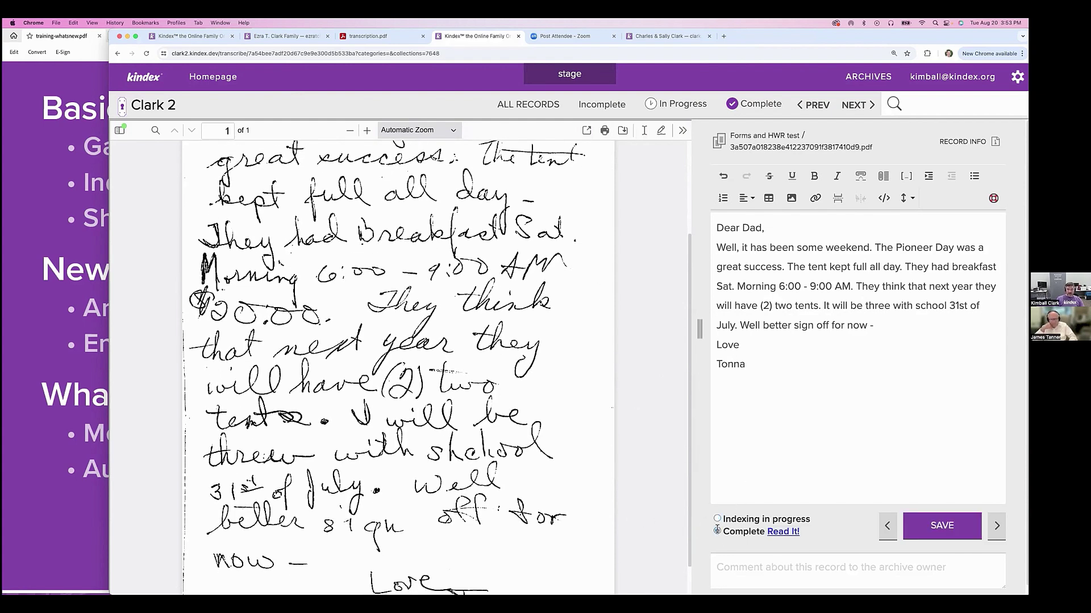
pyautogui.click(935, 528)
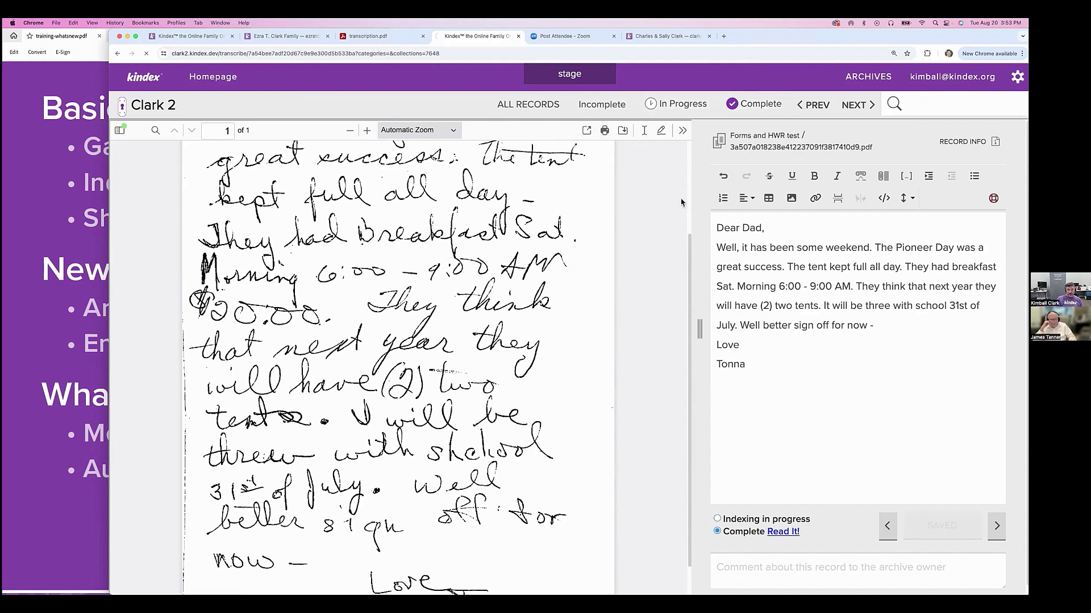
# Step: Return to the records of the Forms and HWR test collection and dismiss the Auto-Index Service prompt
pyautogui.click(782, 139)
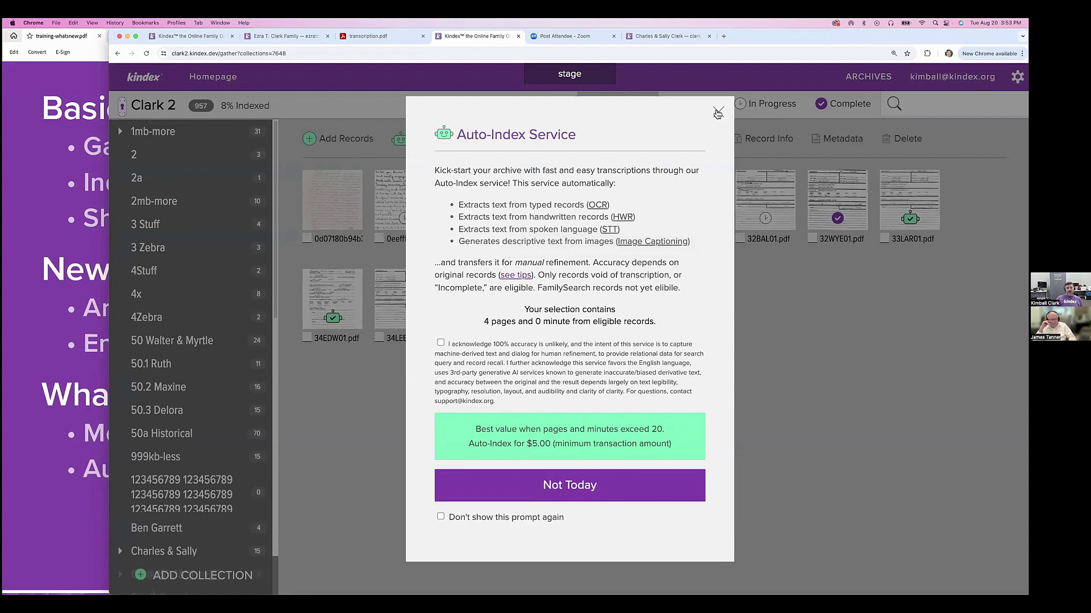
pyautogui.click(717, 114)
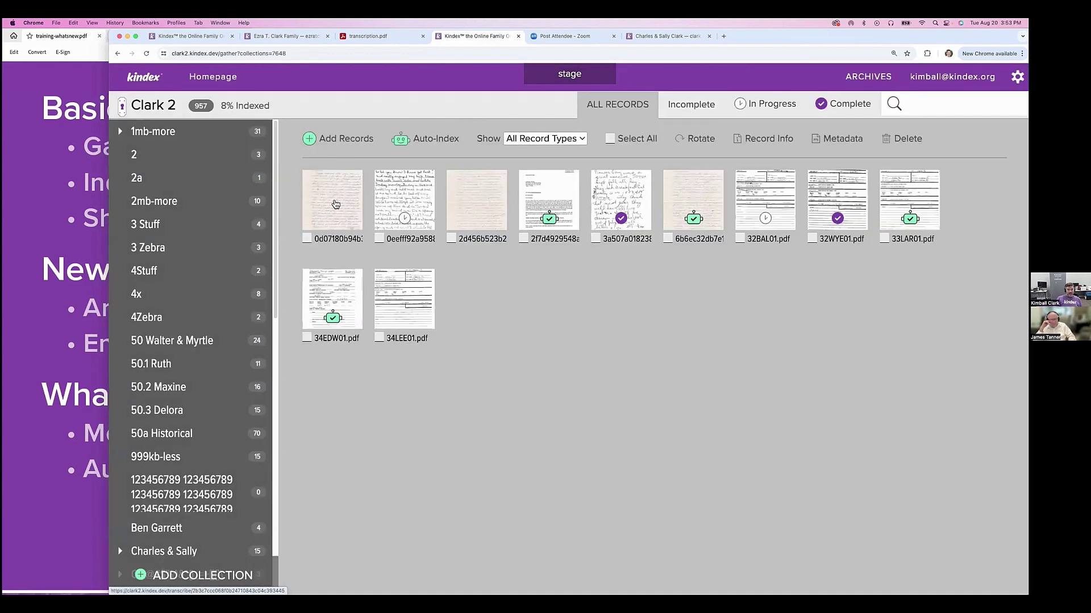
pyautogui.click(335, 201)
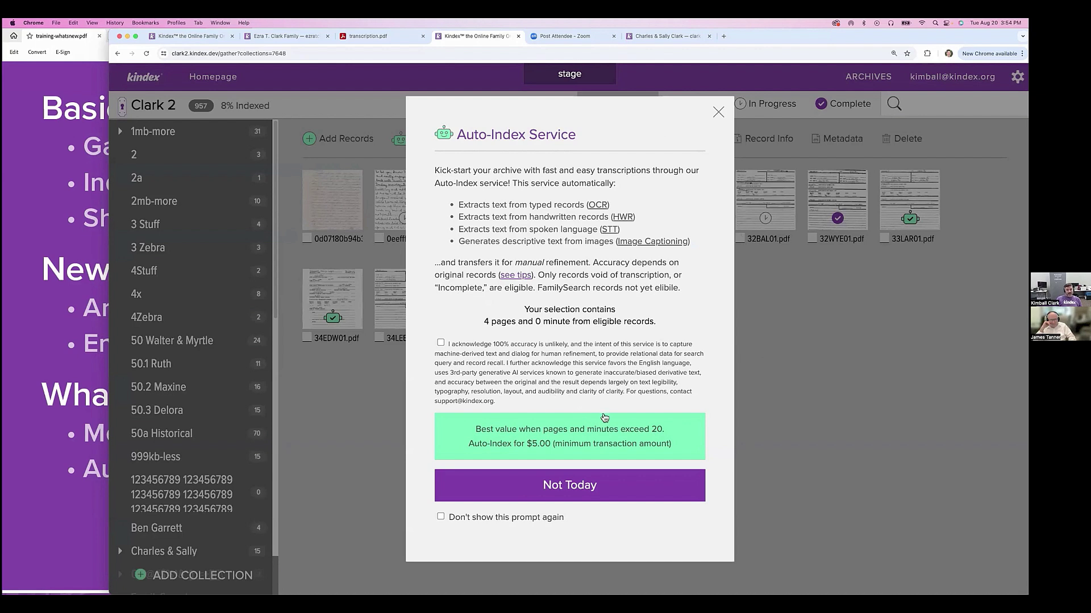
pyautogui.click(718, 113)
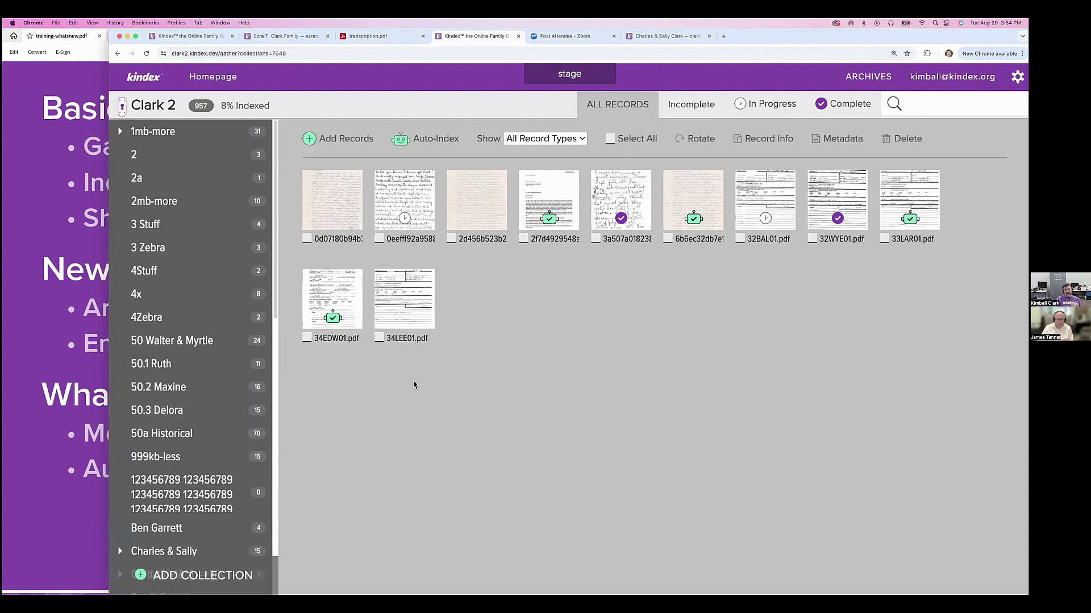
# Step: Select only the Leland Test Metadata collection and open the Auto-Index Service offer for it
pyautogui.scroll(-5, 204, 370)
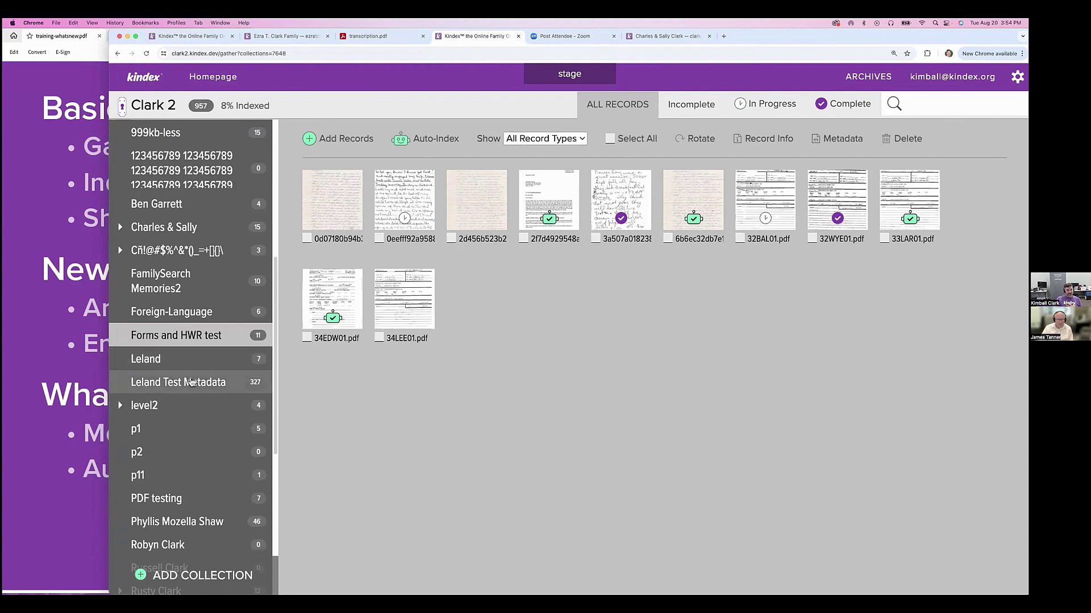
pyautogui.click(176, 335)
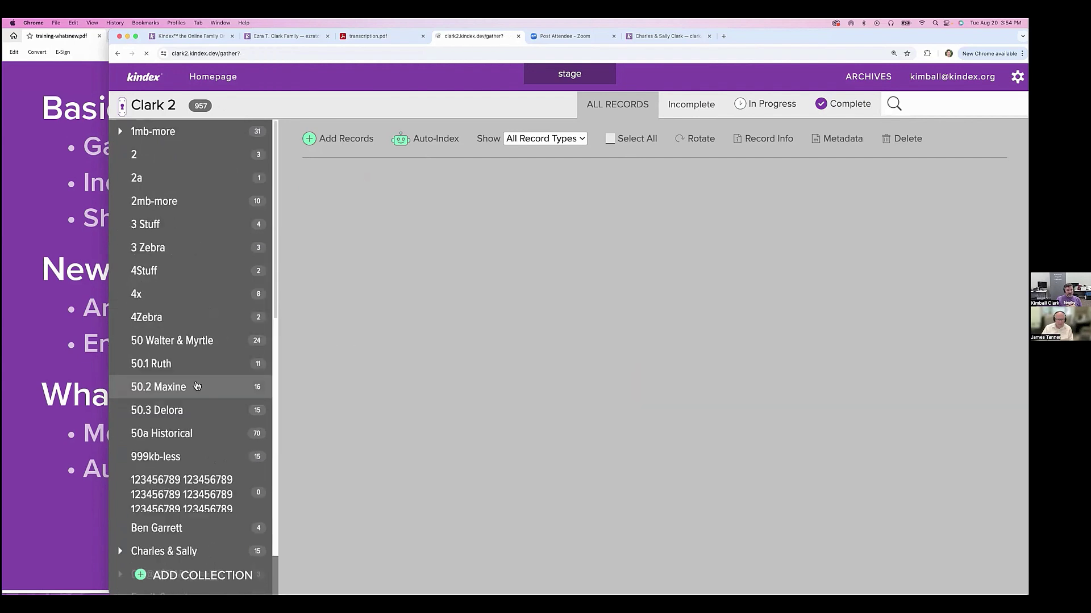
pyautogui.scroll(-6, 214, 392)
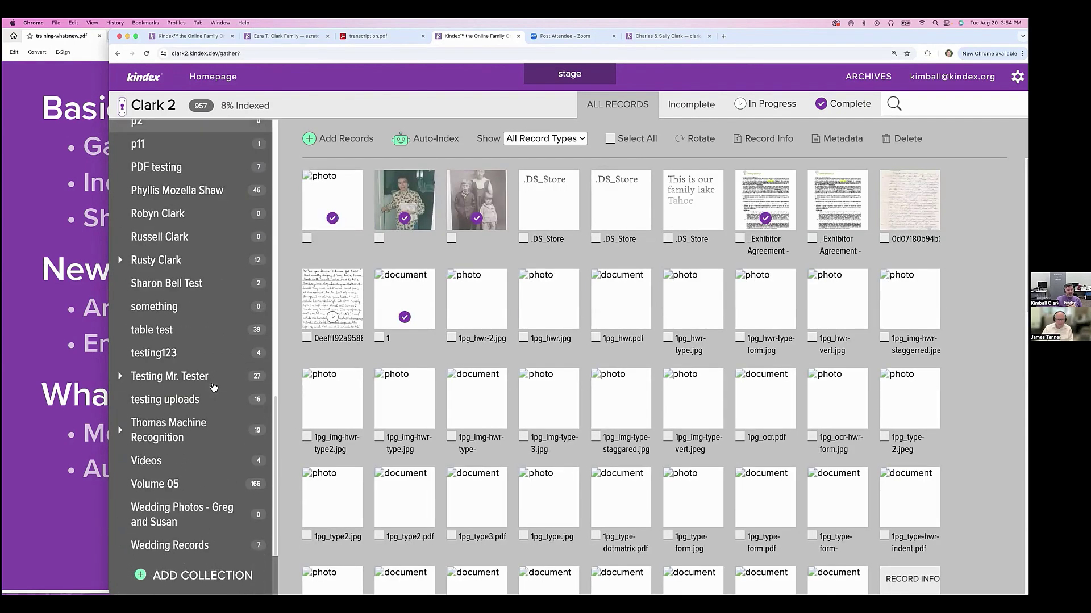
pyautogui.scroll(8, 213, 389)
pyautogui.scroll(-3, 213, 388)
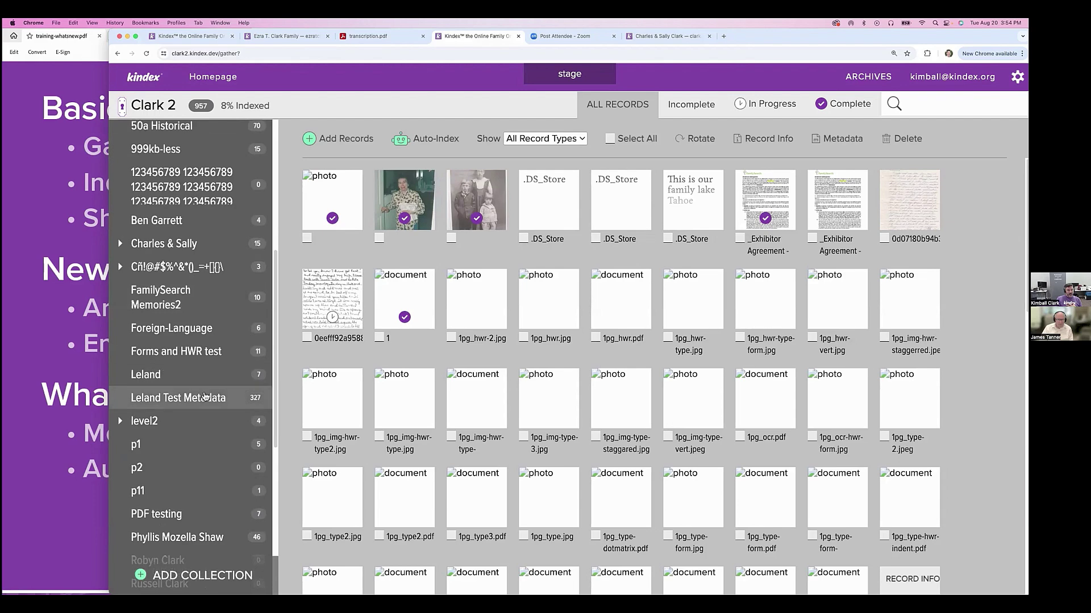
pyautogui.click(214, 388)
pyautogui.scroll(-10, 218, 389)
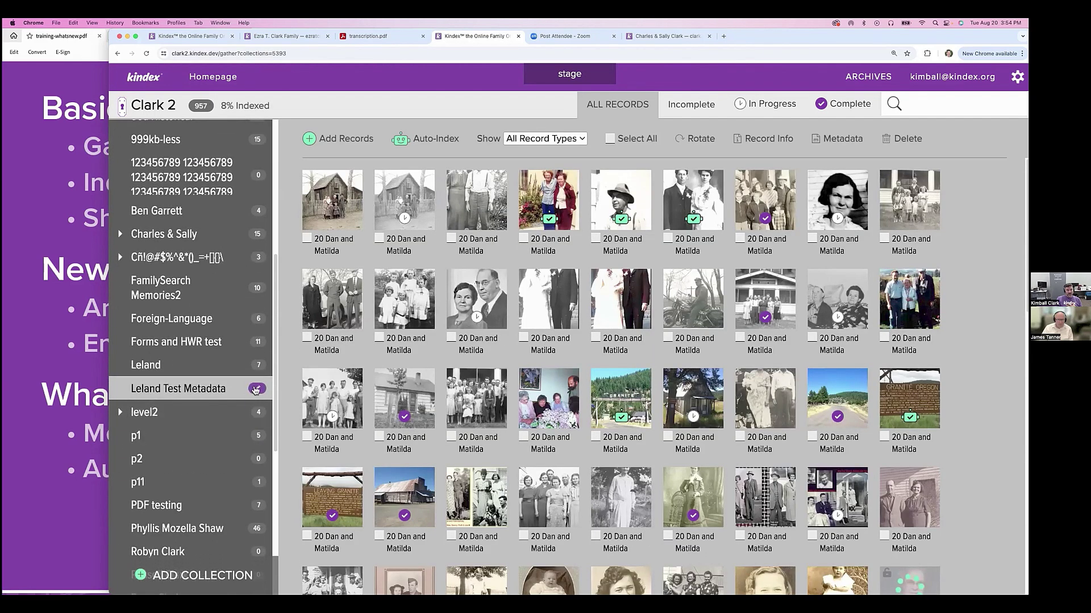
pyautogui.click(428, 144)
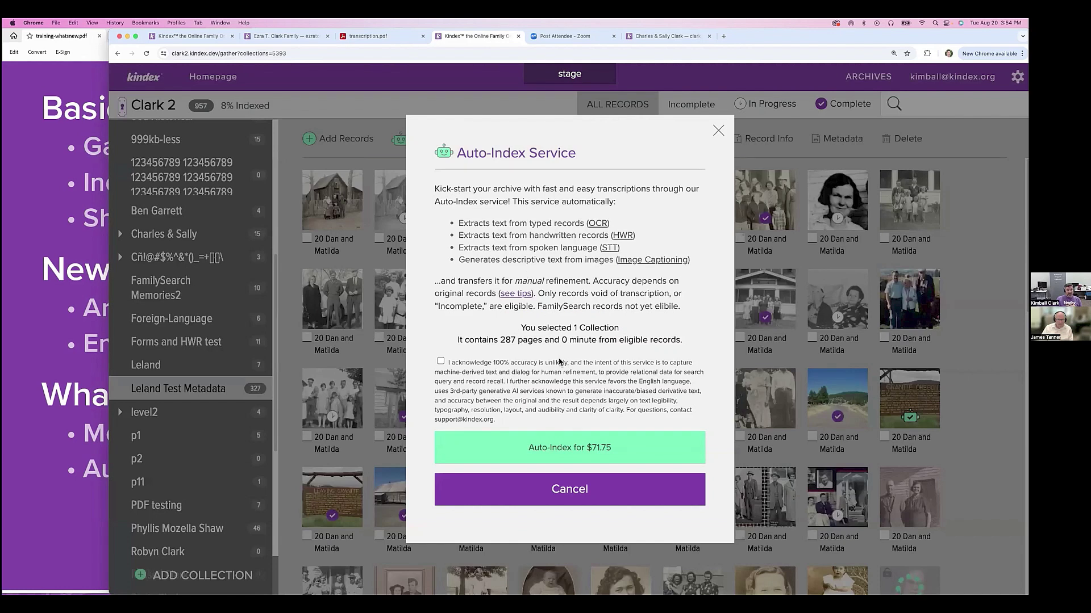
# Step: Highlight the eligible page and minute counts, check the OCR, HWR and Image Captioning explanations, and close the Auto-Index Service offer
pyautogui.doubleClick(514, 339)
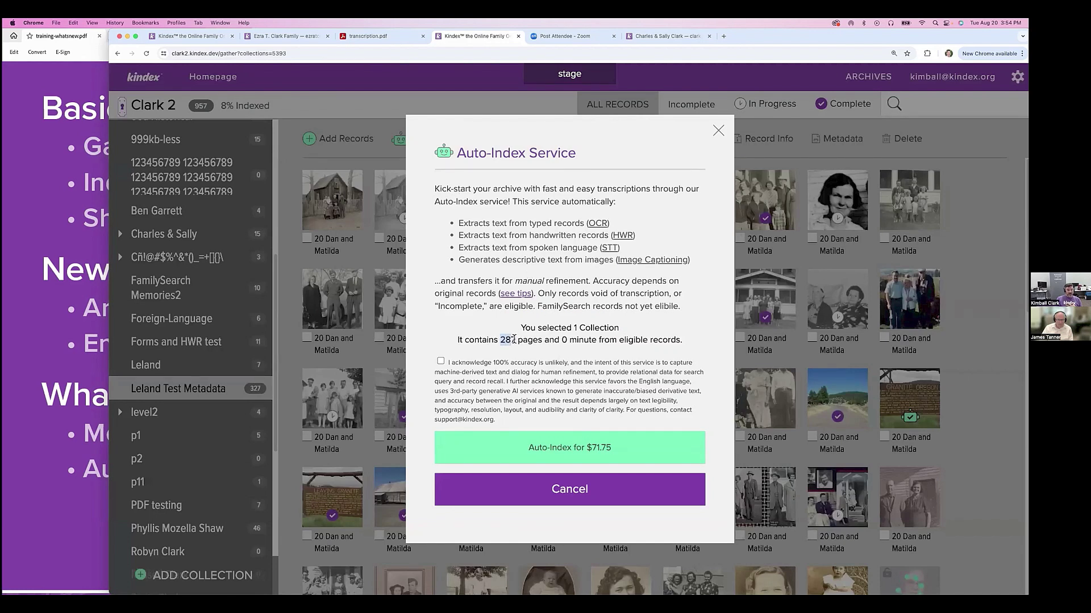
pyautogui.doubleClick(564, 340)
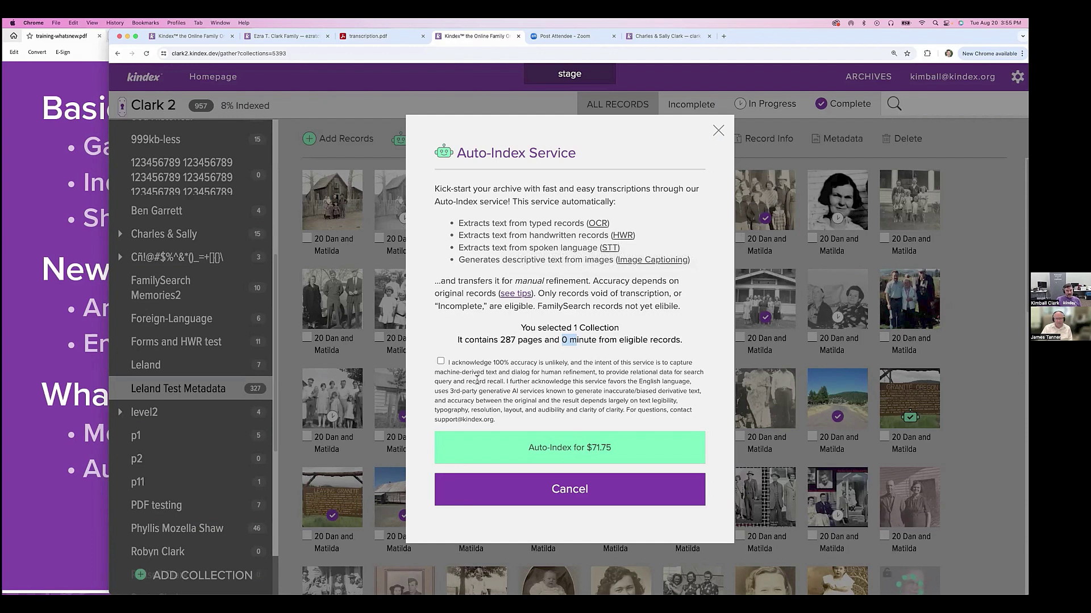
pyautogui.moveTo(594, 223)
pyautogui.moveTo(631, 231)
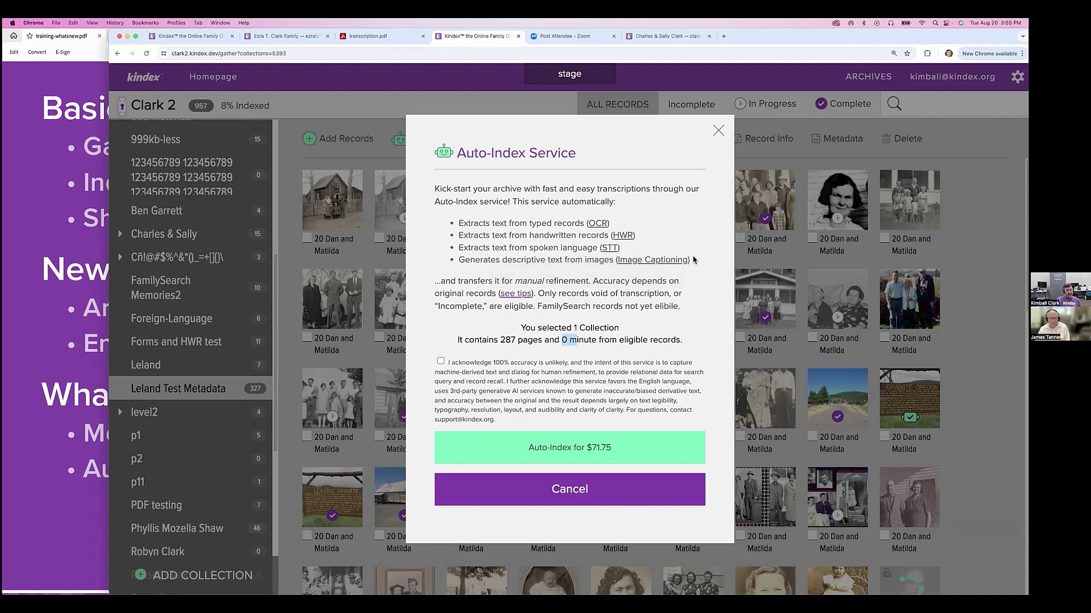
pyautogui.moveTo(682, 262)
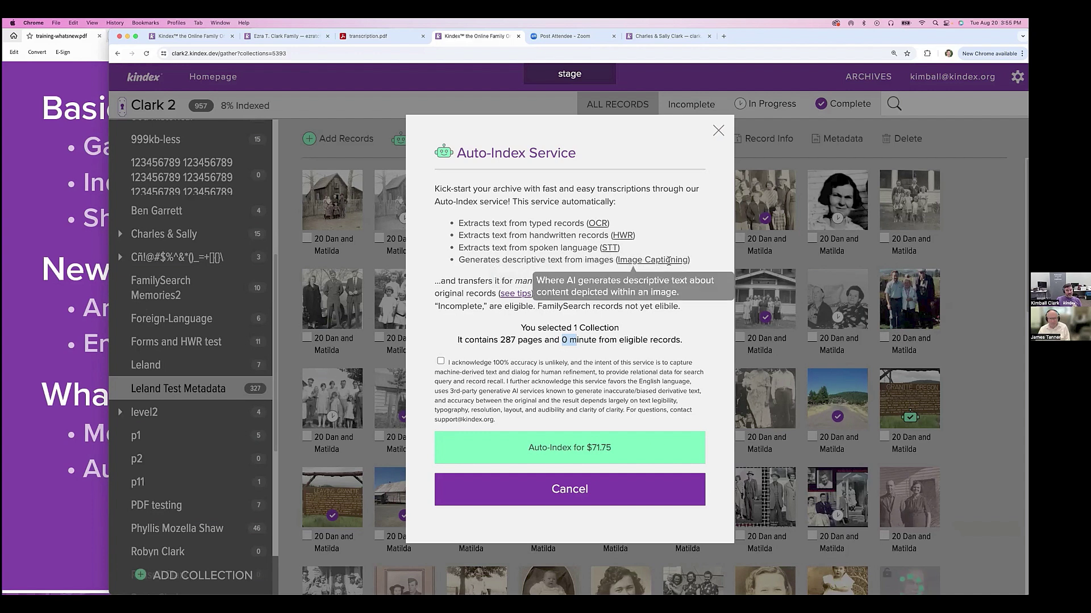
pyautogui.click(954, 213)
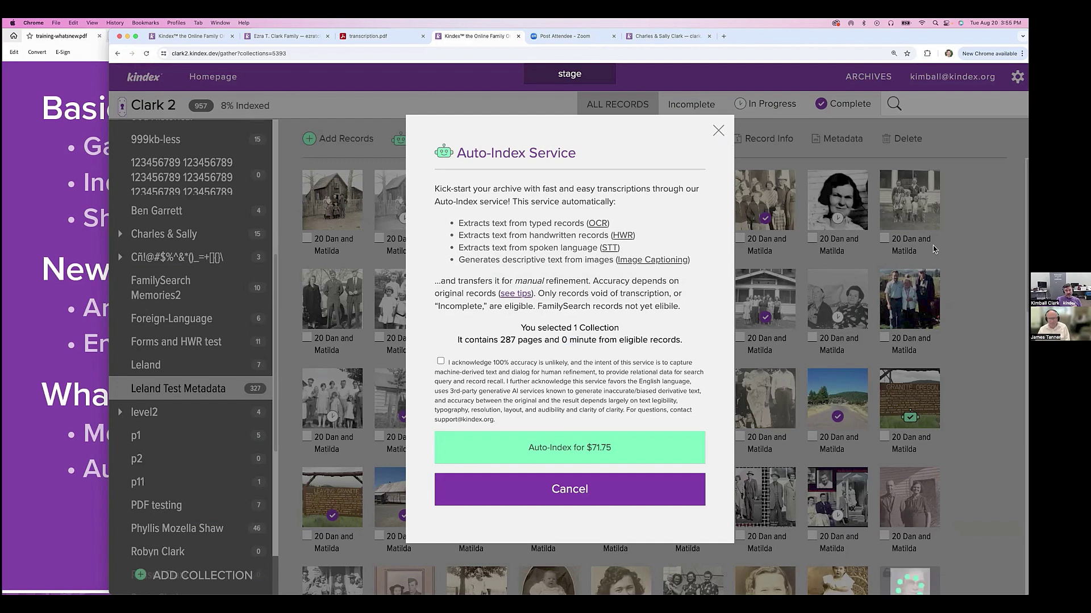
pyautogui.click(718, 131)
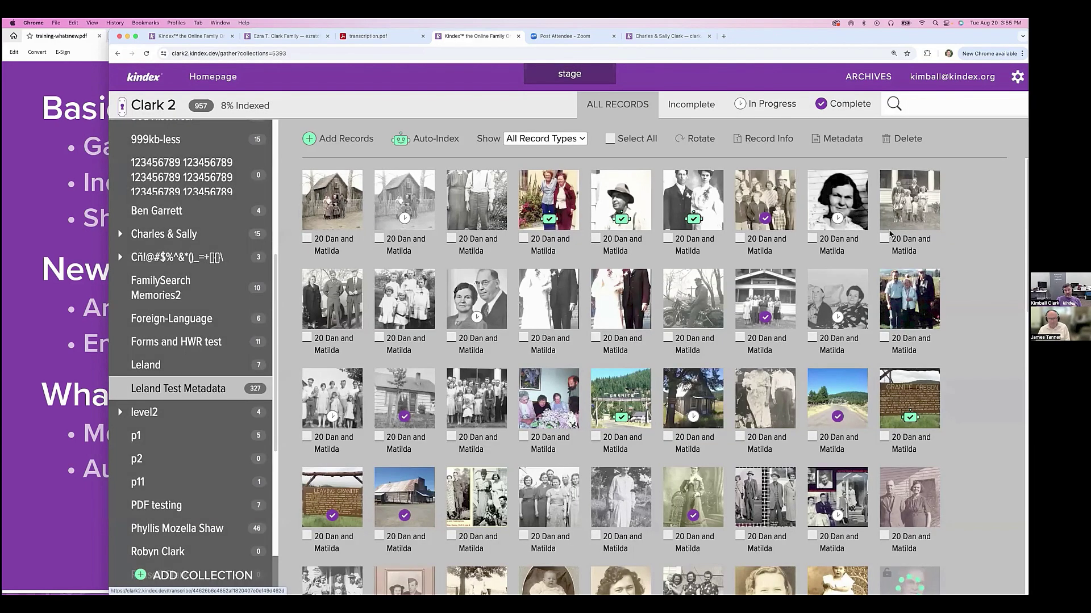
# Step: Initiate auto-indexing for the children's group photo in the first row and for record 2d456b523b2 in Forms and HWR test, and reload the collection
pyautogui.click(884, 238)
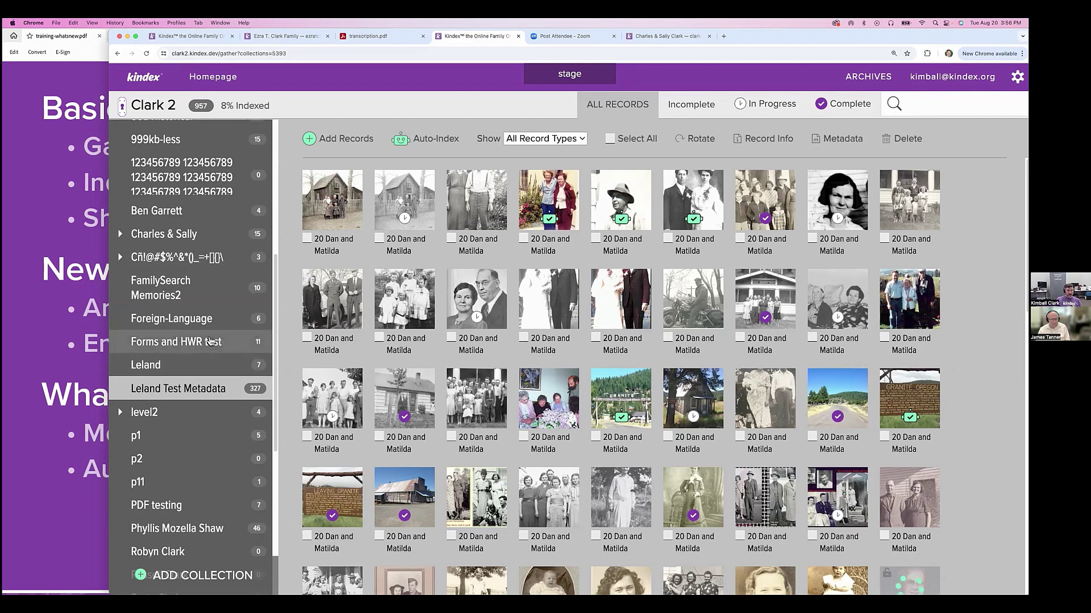
pyautogui.click(208, 342)
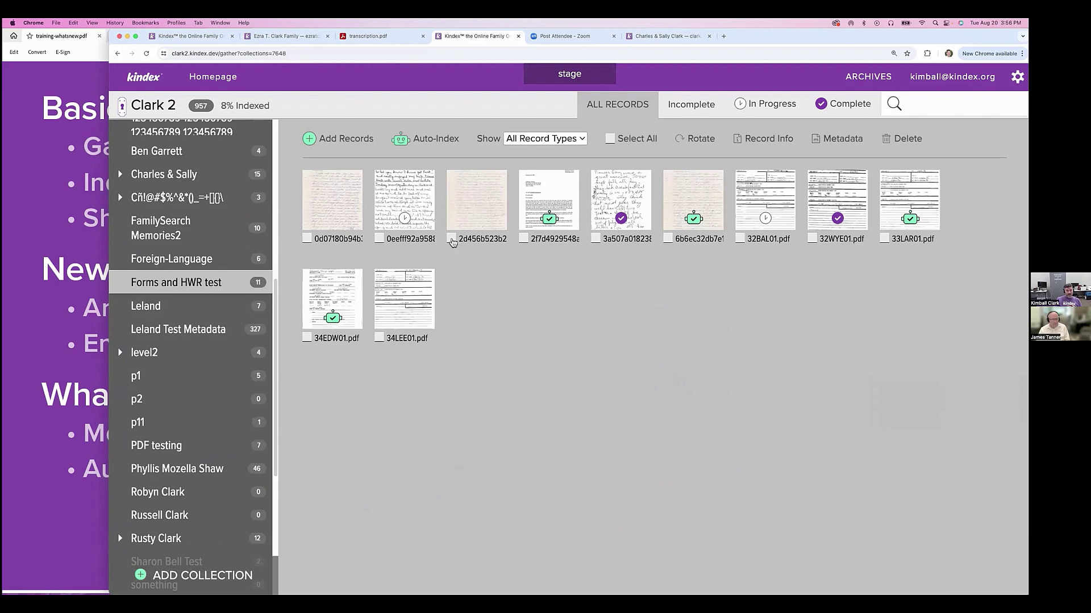
pyautogui.click(452, 239)
pyautogui.click(761, 149)
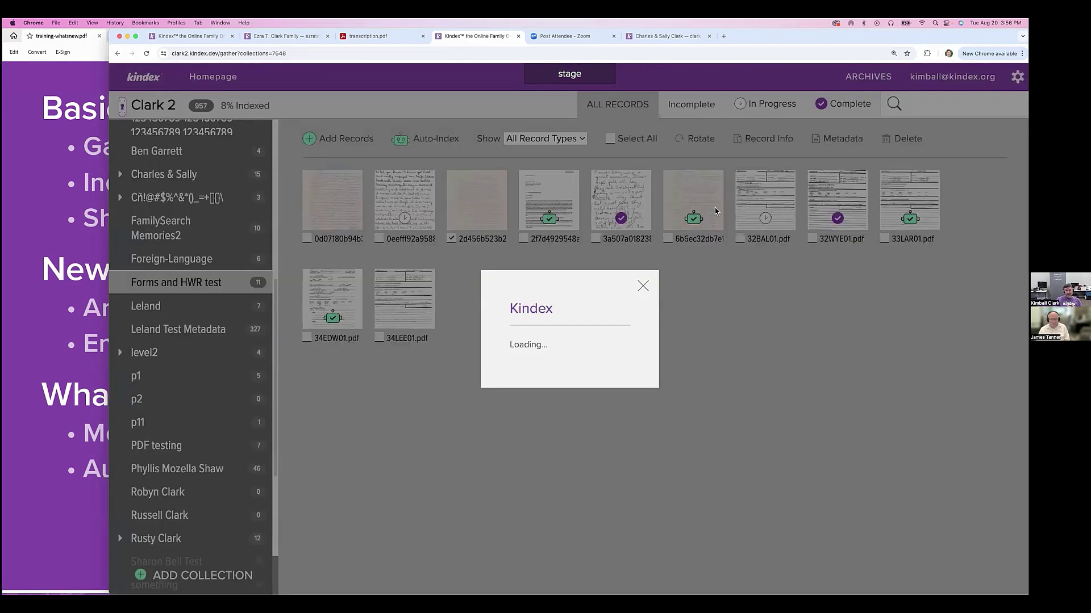
pyautogui.click(527, 175)
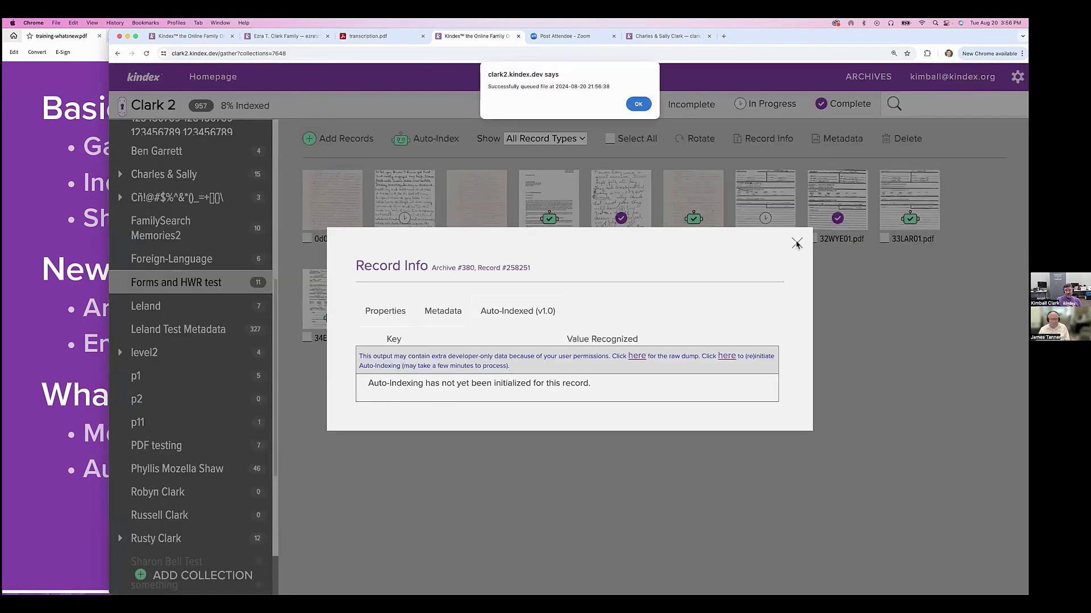
pyautogui.click(638, 102)
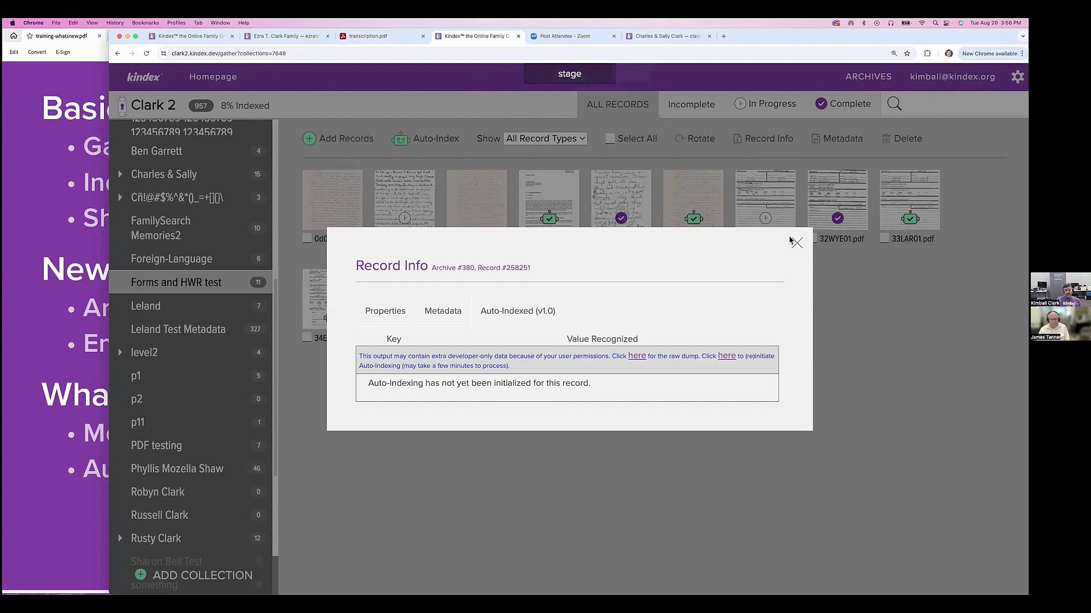
pyautogui.click(796, 245)
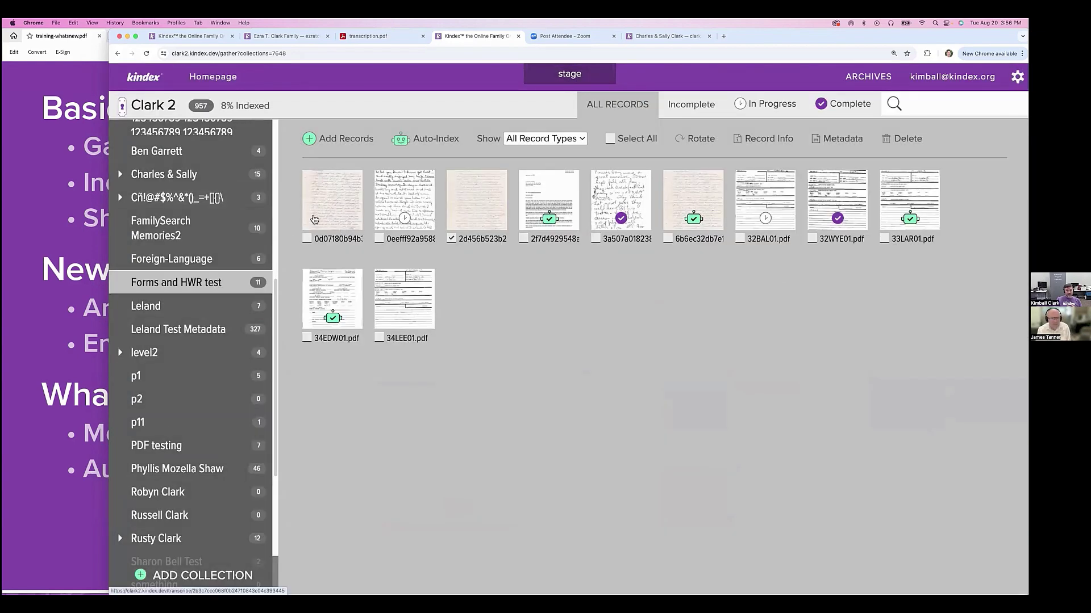
pyautogui.press('super+r')
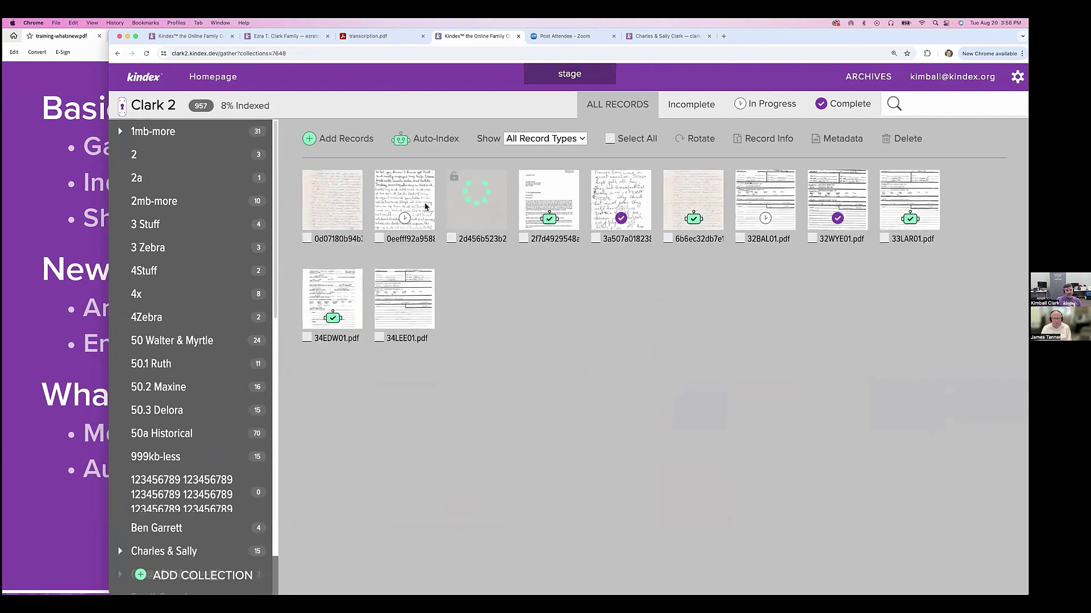
# Step: Open the auto-indexed photo of eight children in Leland Test Metadata and highlight the description of their clothing and expressions
pyautogui.scroll(-5, 227, 370)
pyautogui.click(182, 475)
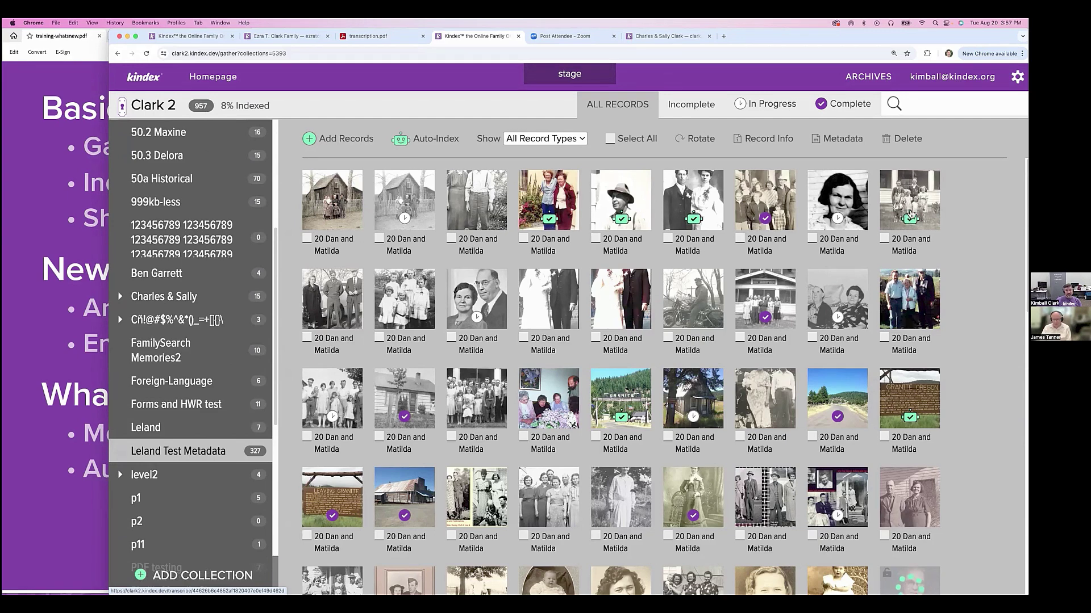
pyautogui.click(913, 203)
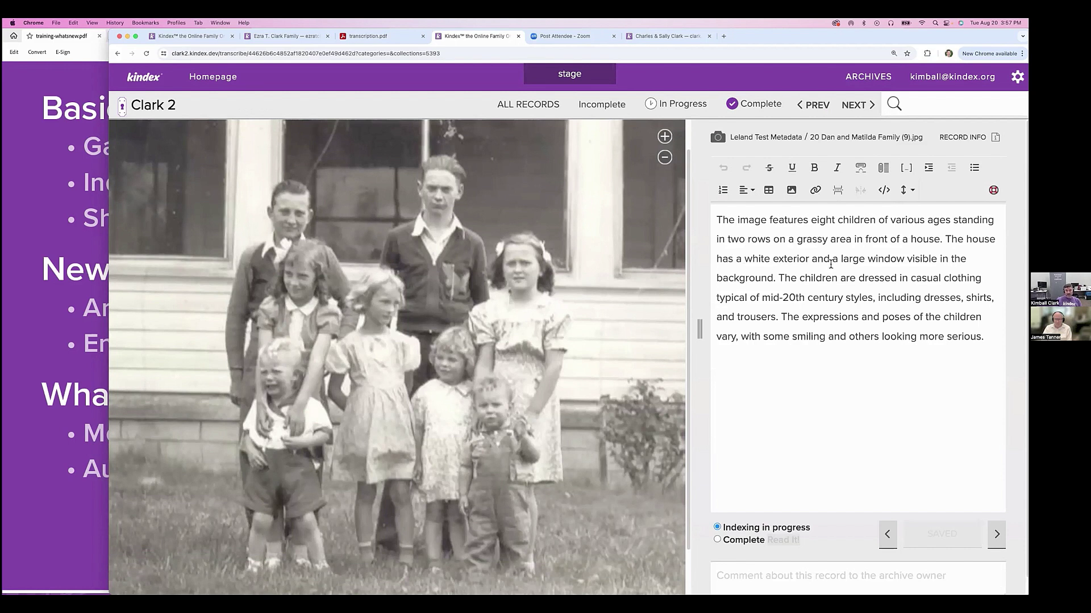
pyautogui.moveTo(784, 278); pyautogui.dragTo(960, 339)
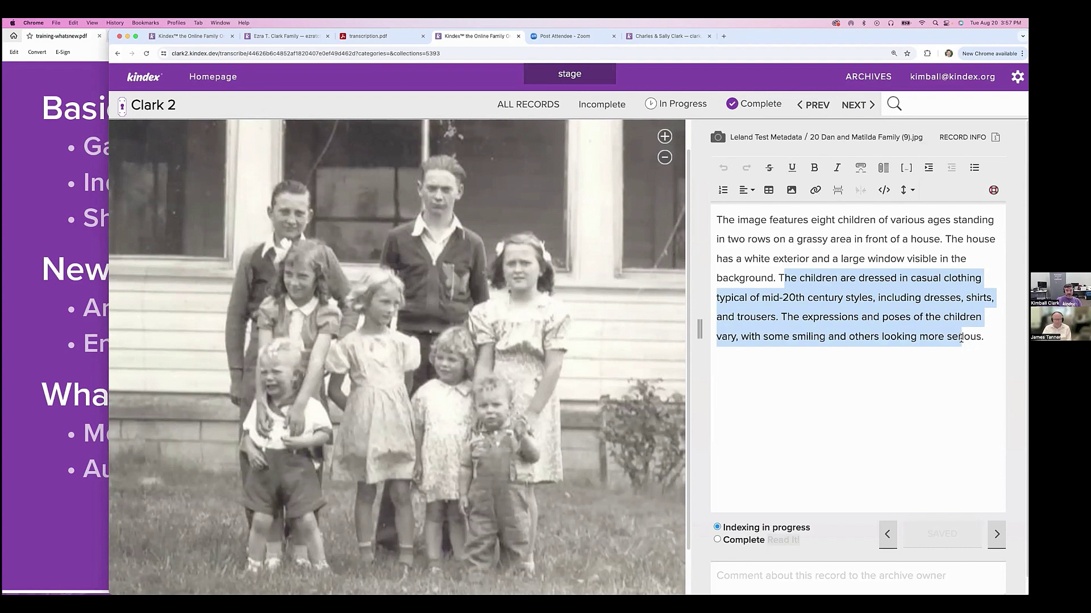
pyautogui.click(961, 338)
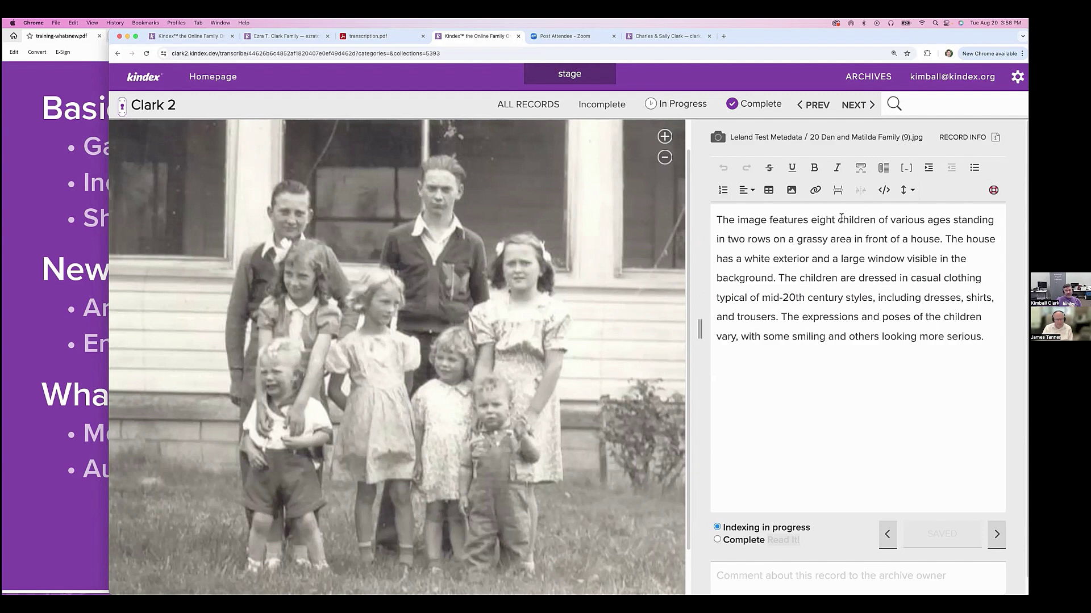
# Step: Insert the children's first names, ending with "etc.", in parentheses after "eight children" in the photo description and save the record
pyautogui.click(883, 230)
pyautogui.write('(Bob, ')
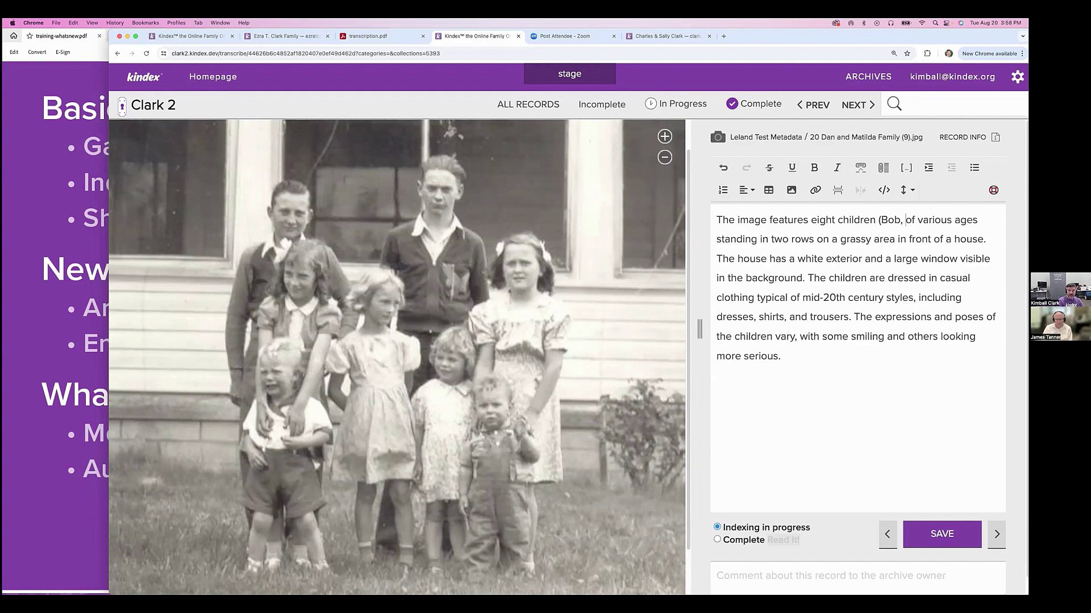
pyautogui.write('Ja')
pyautogui.write('ne, Jer')
pyautogui.write('emy, etc.')
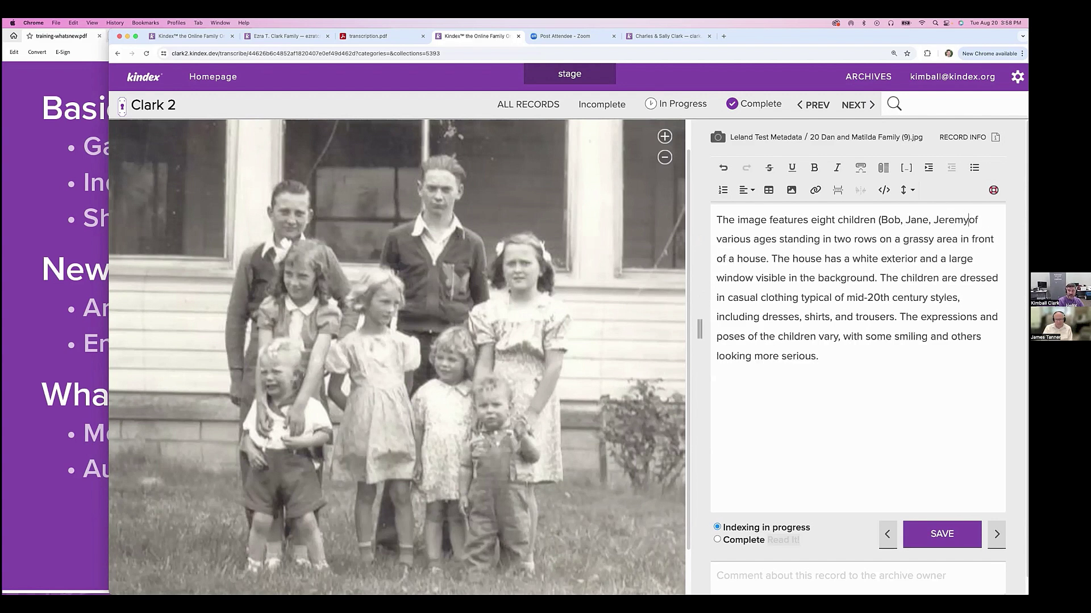
pyautogui.write(')')
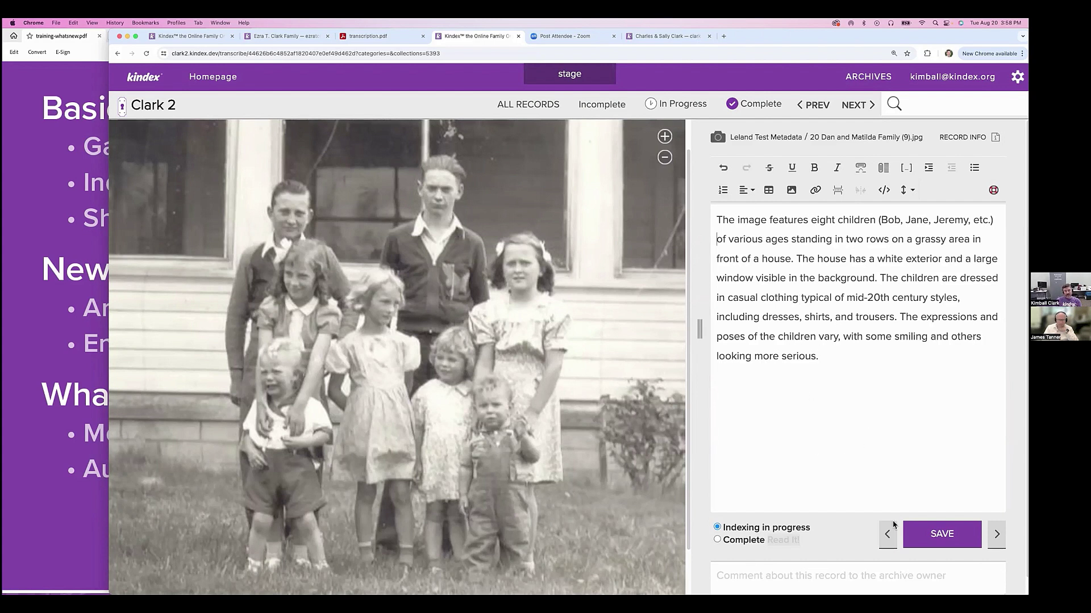
pyautogui.click(920, 534)
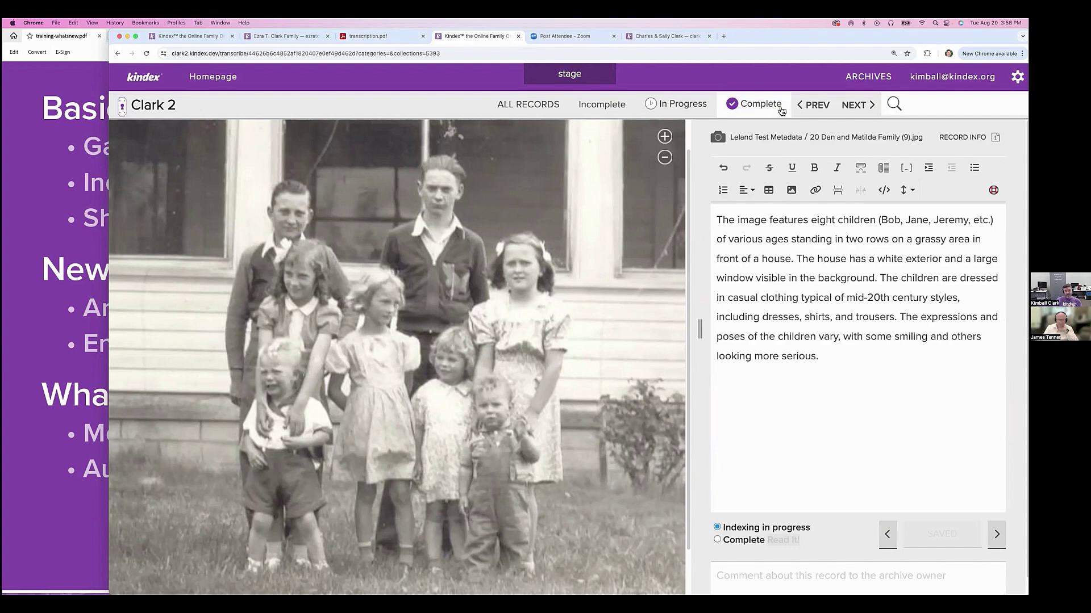
# Step: Return to all records and show the Leland Test Metadata and Forms and HWR test collections together
pyautogui.click(536, 109)
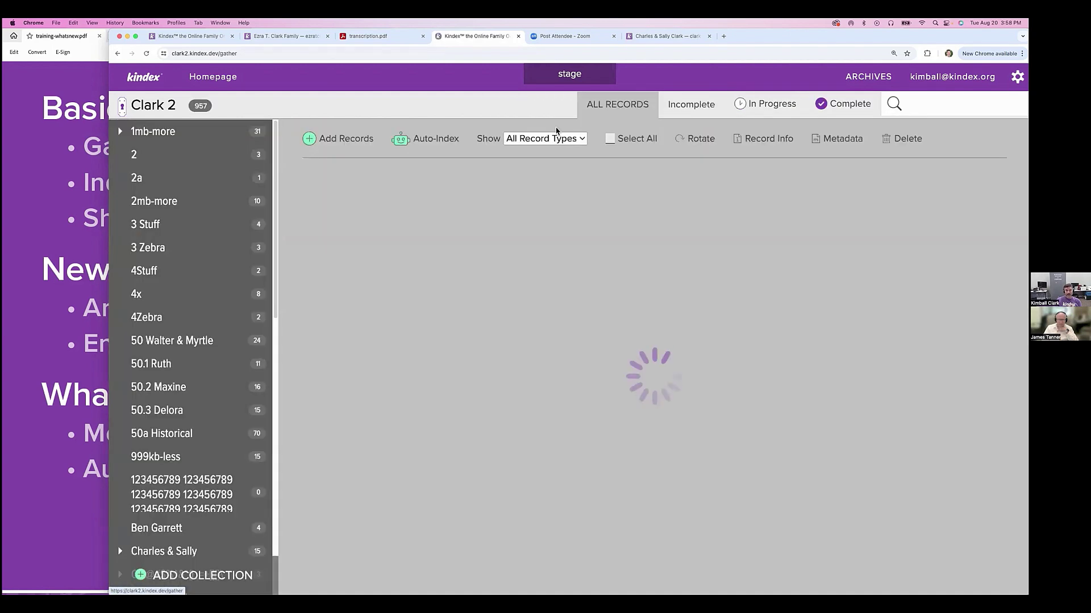
pyautogui.scroll(-2, 206, 381)
pyautogui.scroll(-3, 205, 382)
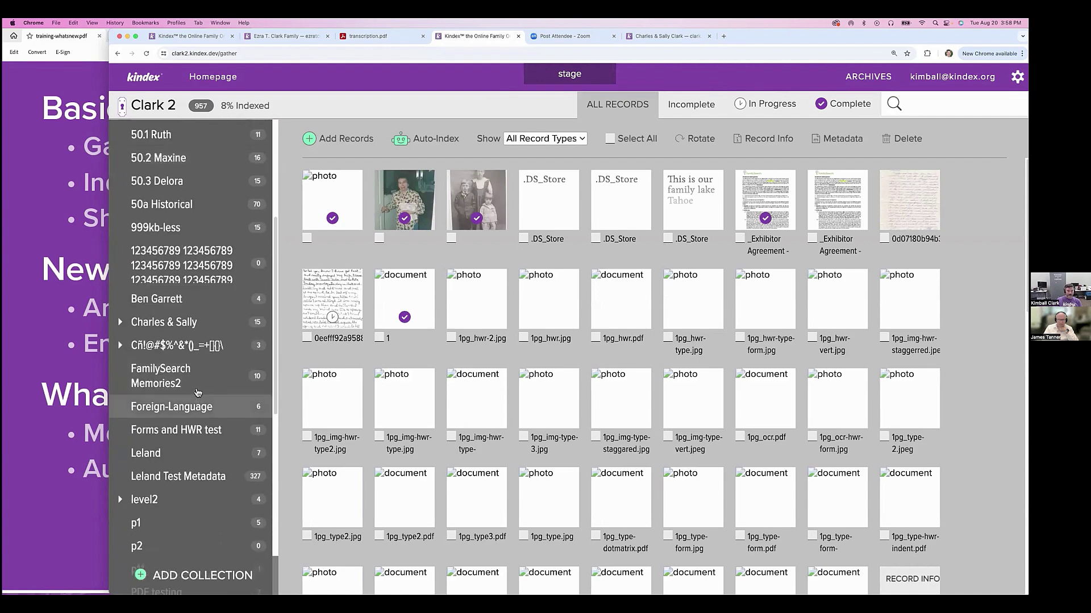
pyautogui.click(170, 477)
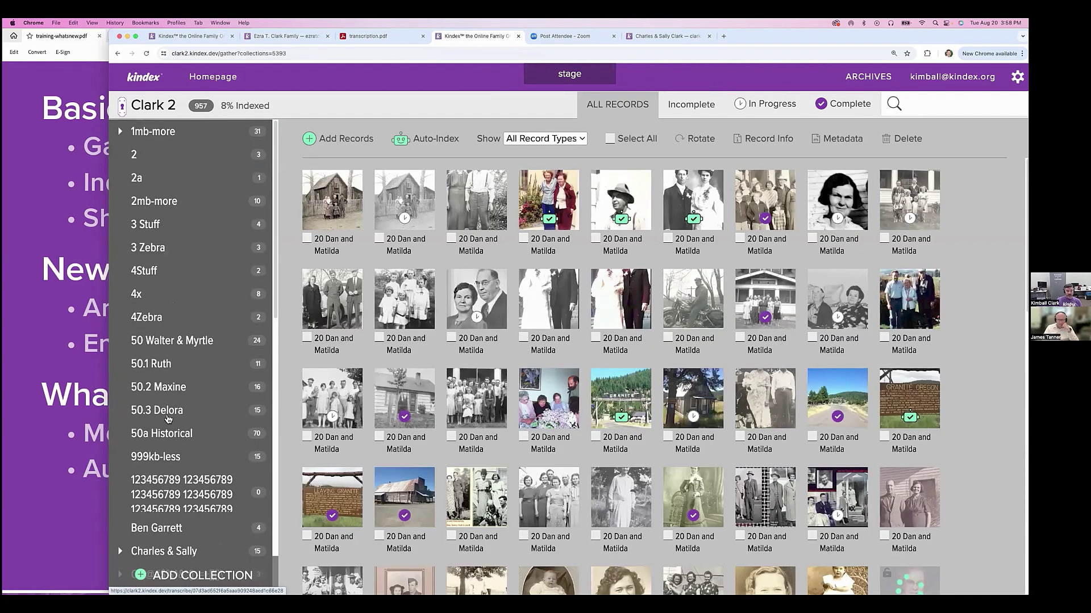
pyautogui.scroll(-4, 187, 455)
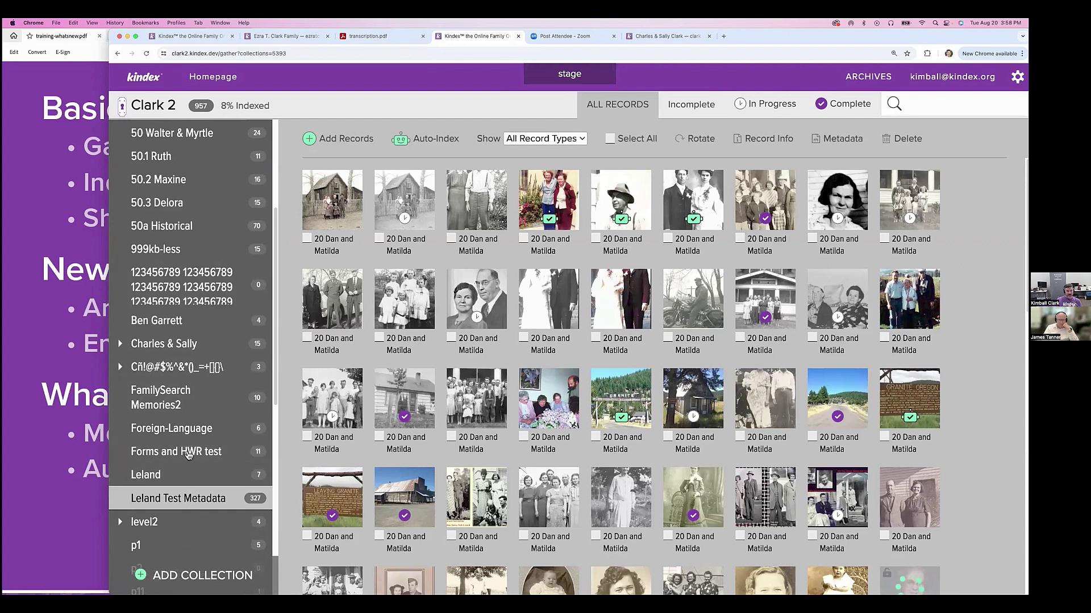
pyautogui.keyDown('super'); pyautogui.click(193, 453); pyautogui.keyUp('super')
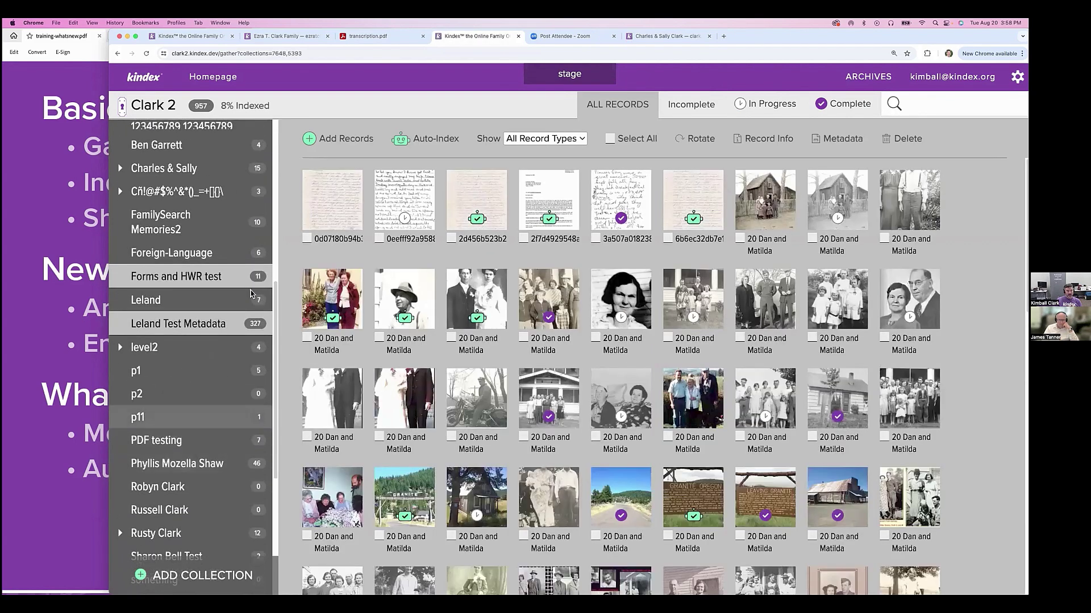
# Step: Open the auto-indexed handwritten letter 2d456b523b2 and skim its transcription through to the closing line
pyautogui.click(488, 195)
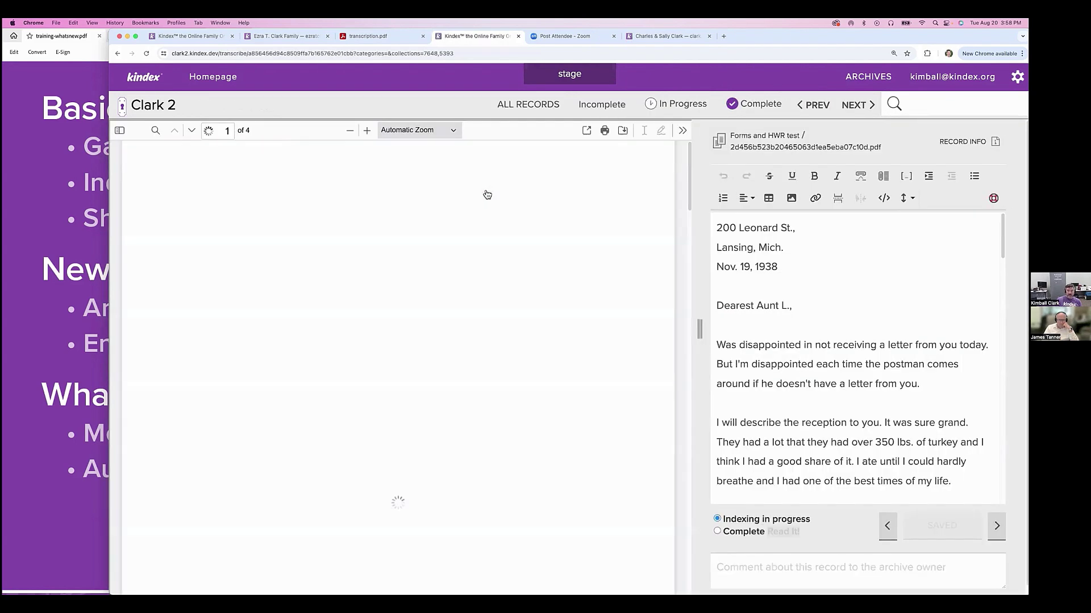
pyautogui.scroll(-5, 434, 325)
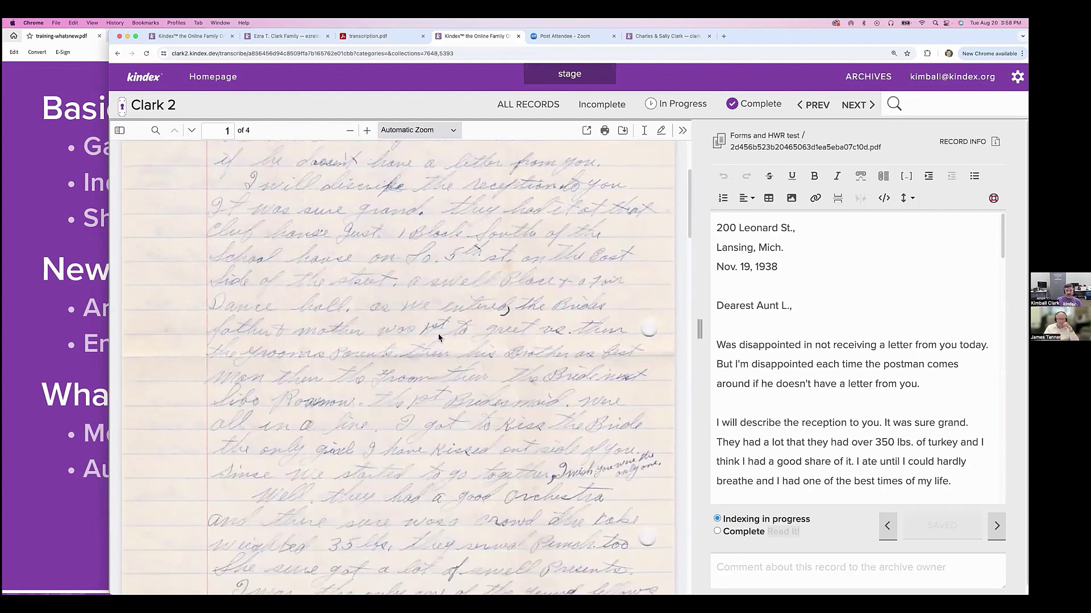
pyautogui.scroll(-7, 439, 338)
pyautogui.scroll(12, 437, 336)
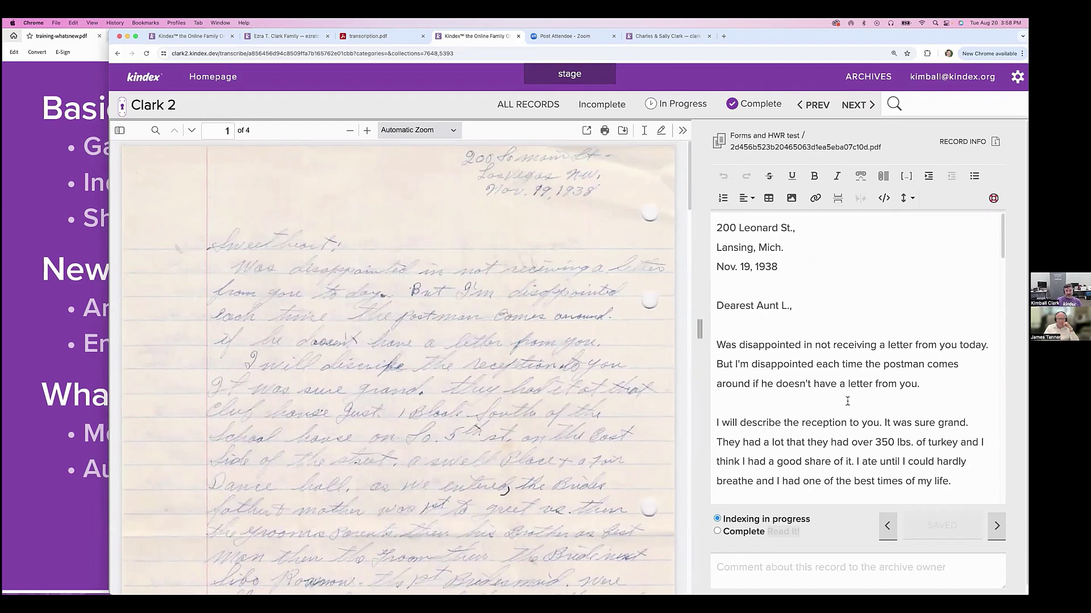
pyautogui.scroll(-15, 845, 398)
pyautogui.scroll(-15, 845, 397)
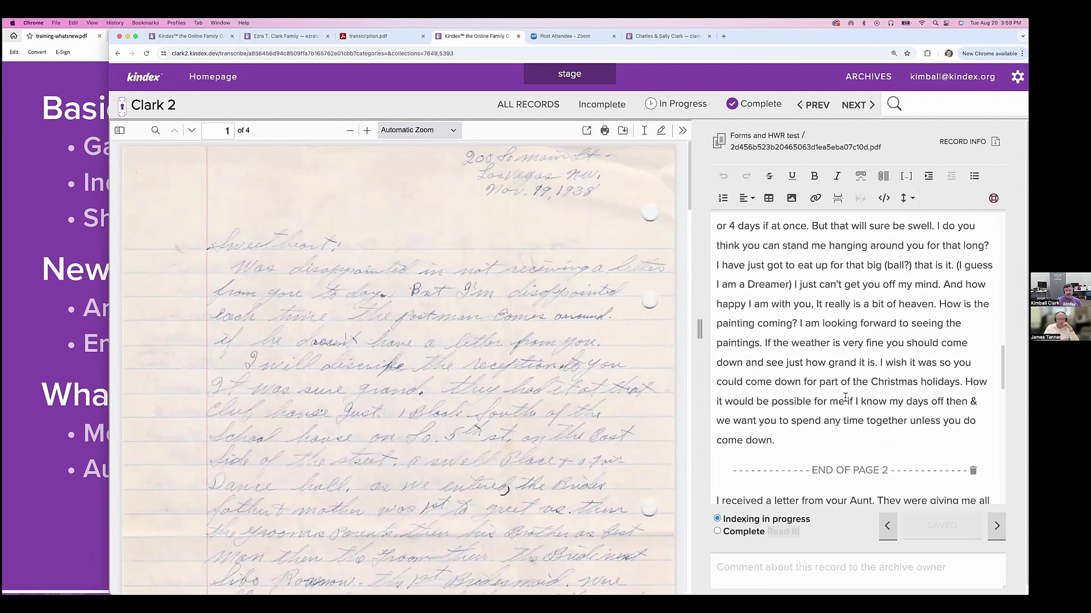
pyautogui.scroll(-10, 825, 401)
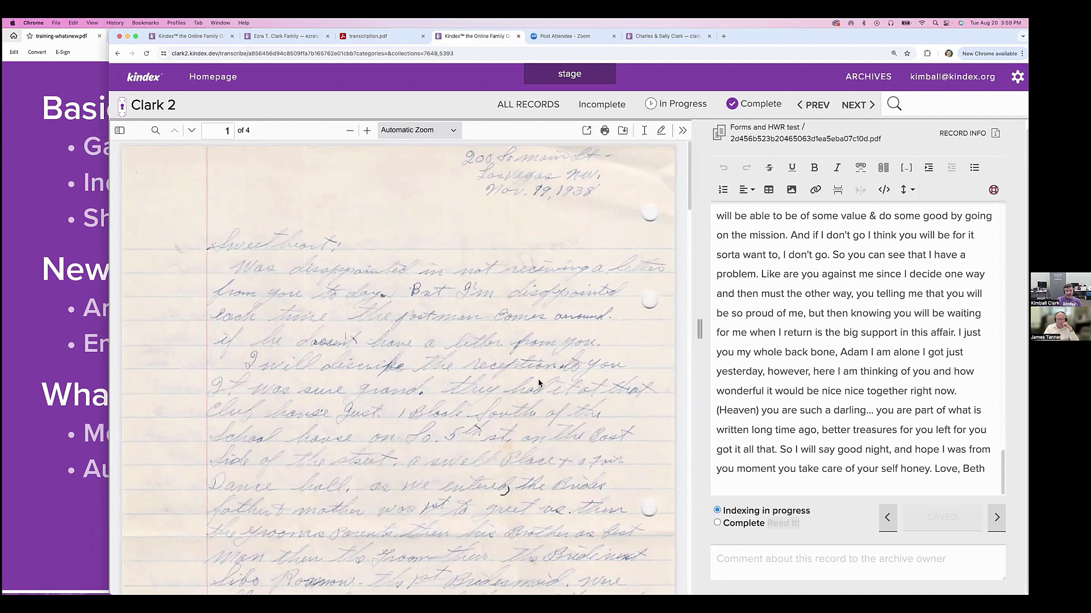
pyautogui.scroll(20, 845, 357)
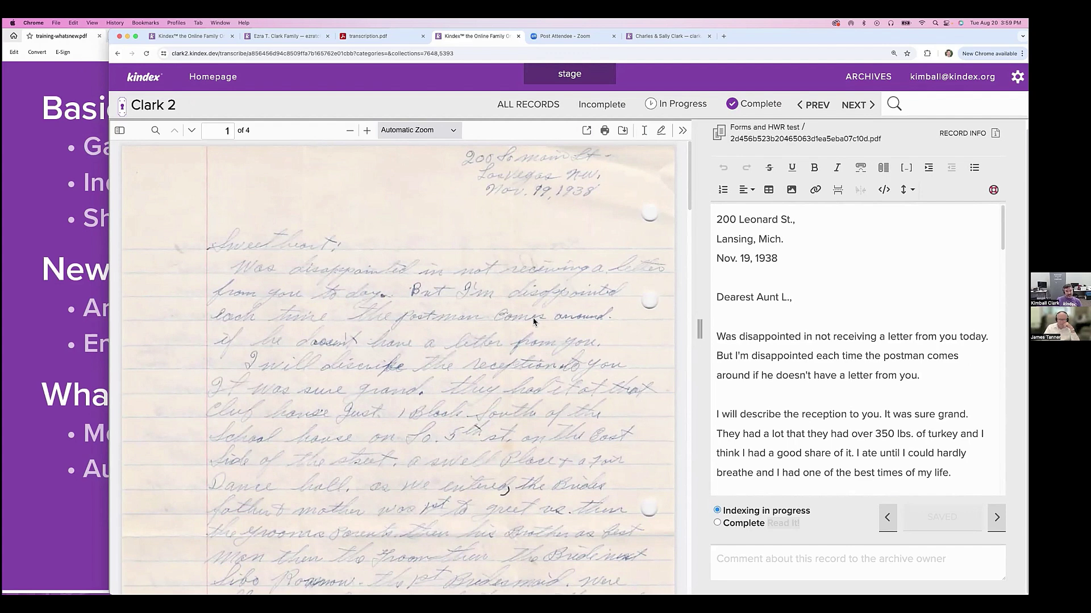
# Step: Compare the handwriting on pages 1 and 2 of the letter with the corresponding auto-indexed transcription
pyautogui.scroll(-6, 533, 321)
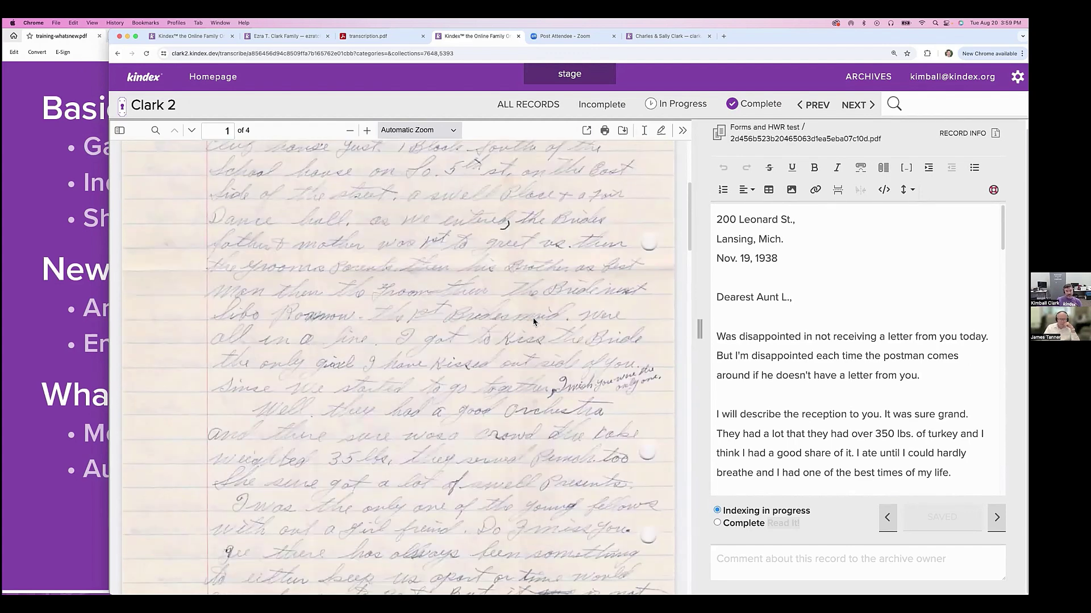
pyautogui.scroll(-7, 860, 340)
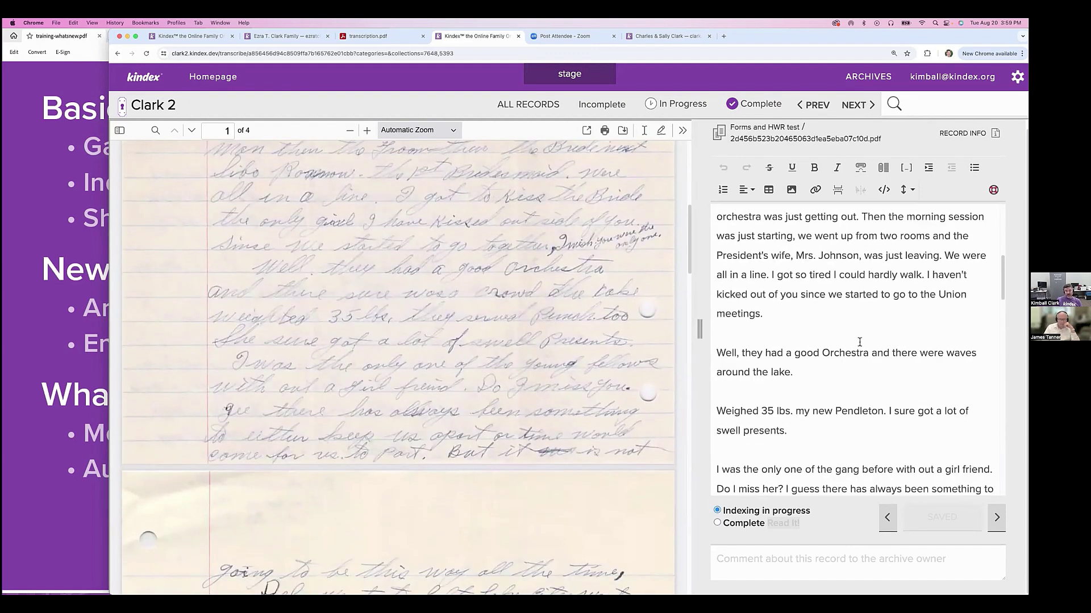
pyautogui.scroll(-5, 487, 380)
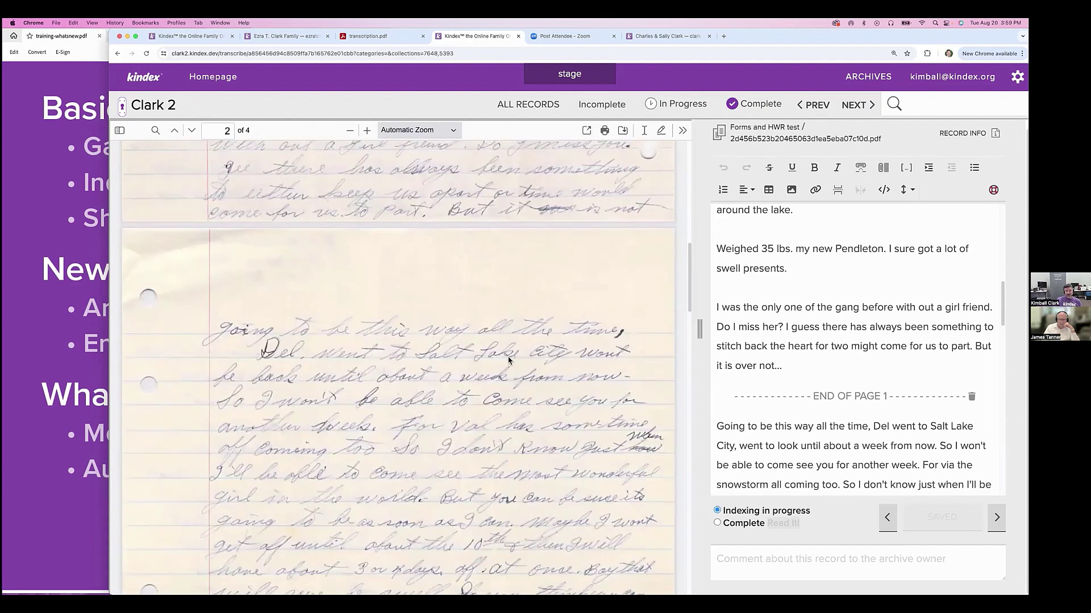
pyautogui.scroll(-3, 867, 380)
pyautogui.scroll(-2, 579, 377)
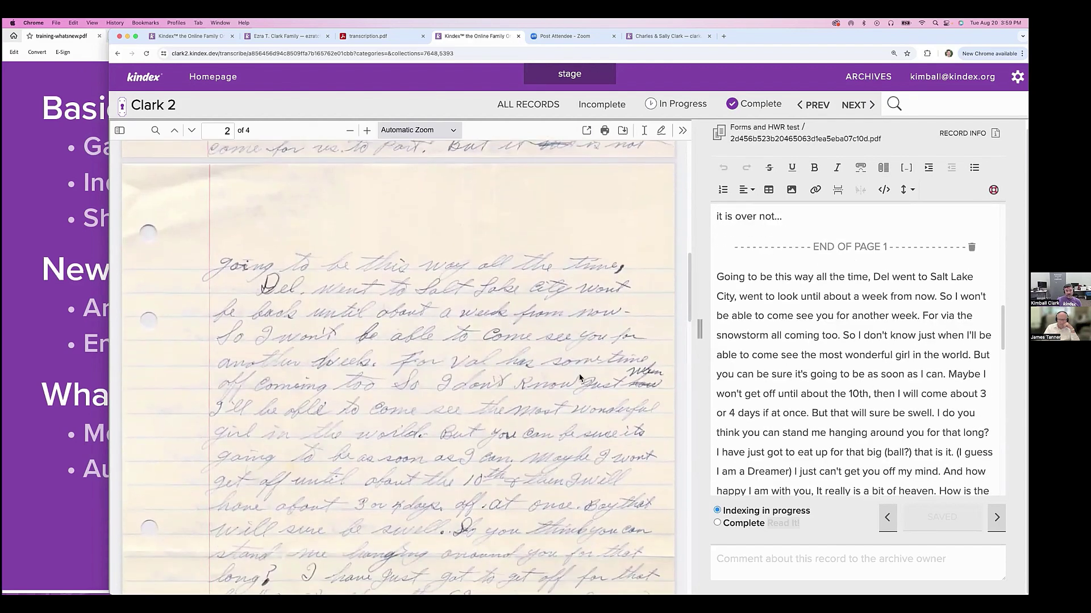
pyautogui.scroll(-1, 817, 350)
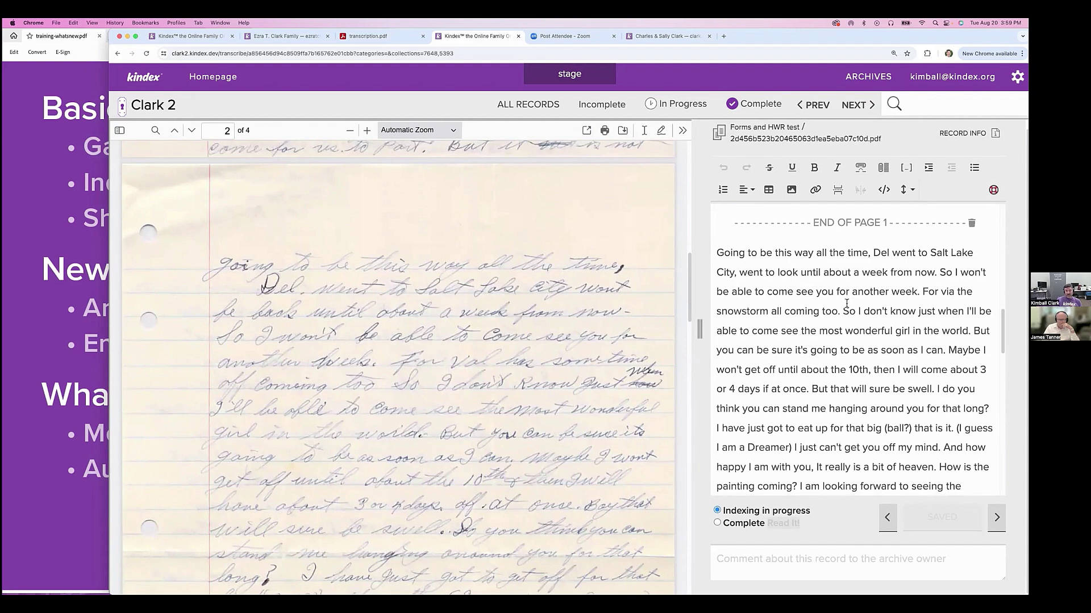
pyautogui.scroll(-2, 795, 318)
pyautogui.scroll(-3, 566, 398)
pyautogui.scroll(-3, 566, 392)
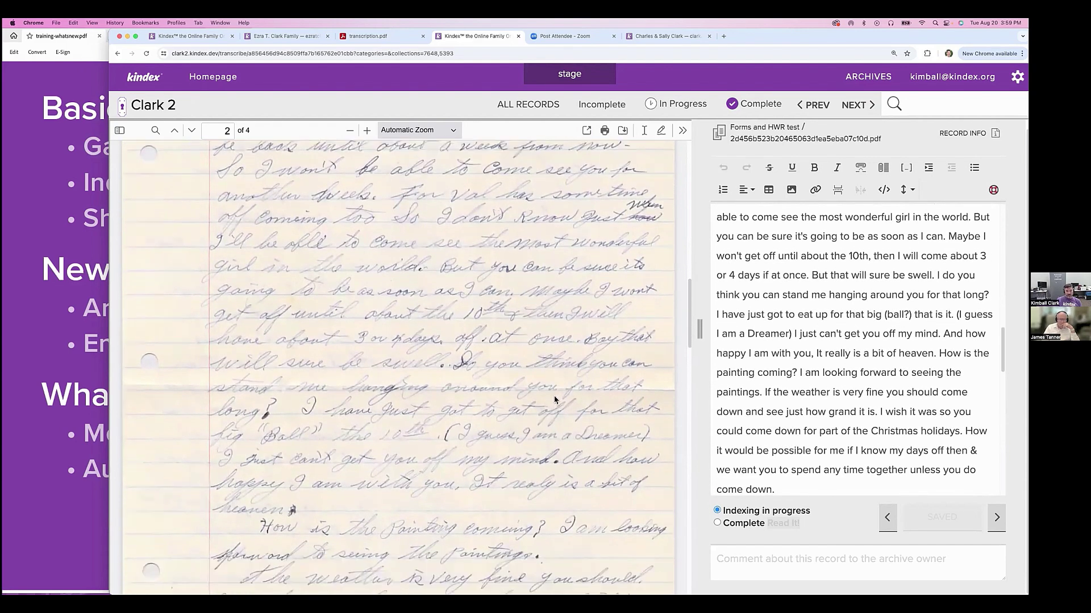
pyautogui.scroll(-5, 559, 400)
pyautogui.scroll(-5, 568, 398)
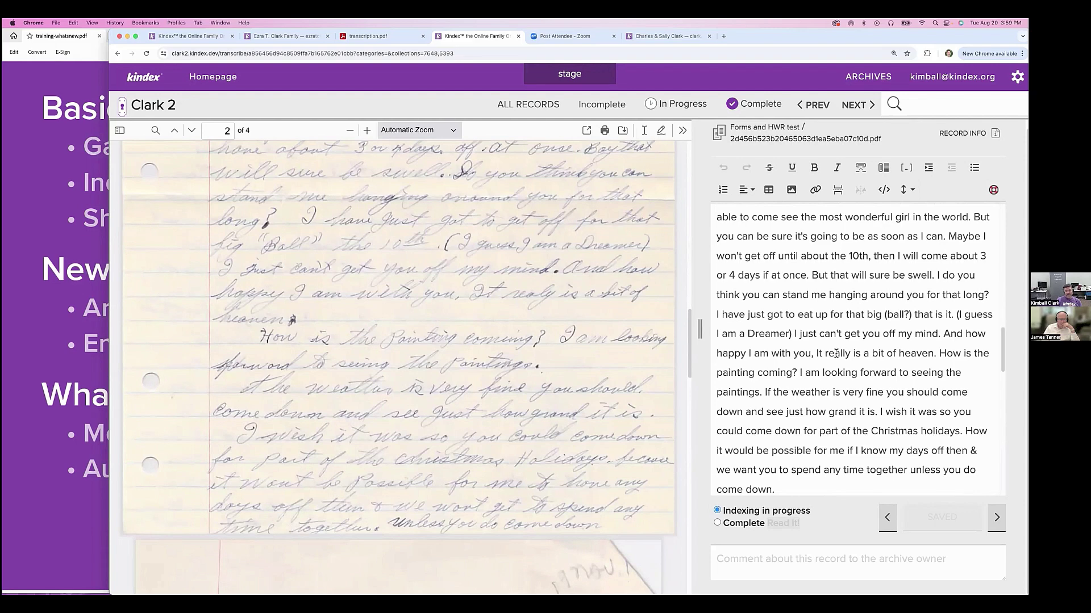
pyautogui.scroll(-2, 835, 354)
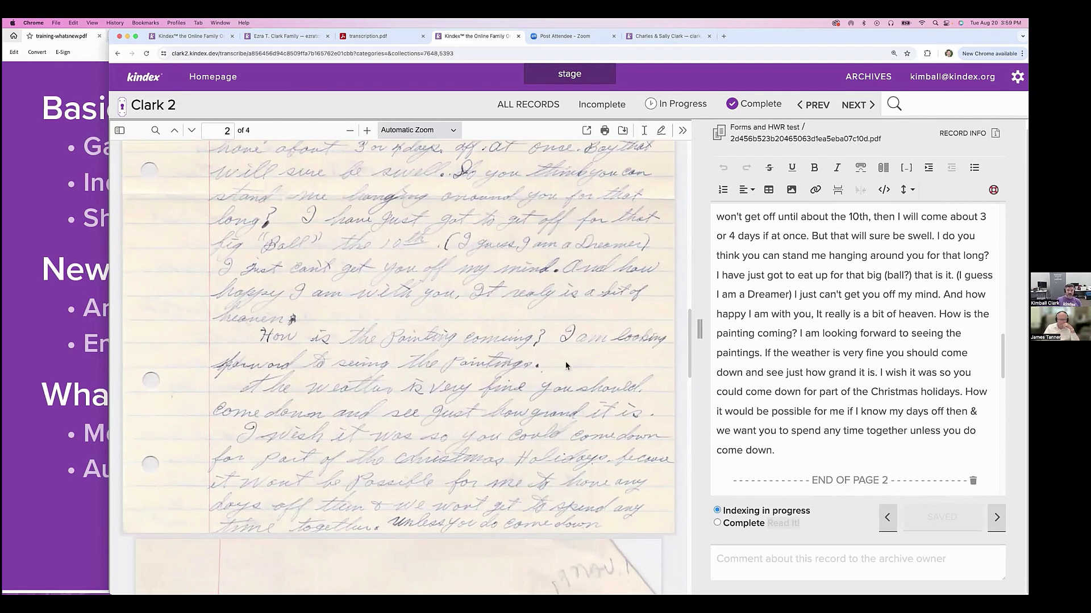
# Step: Compare the handwriting on pages 3 and 4 of the letter with the corresponding auto-indexed transcription
pyautogui.scroll(-10, 566, 384)
pyautogui.scroll(-10, 907, 361)
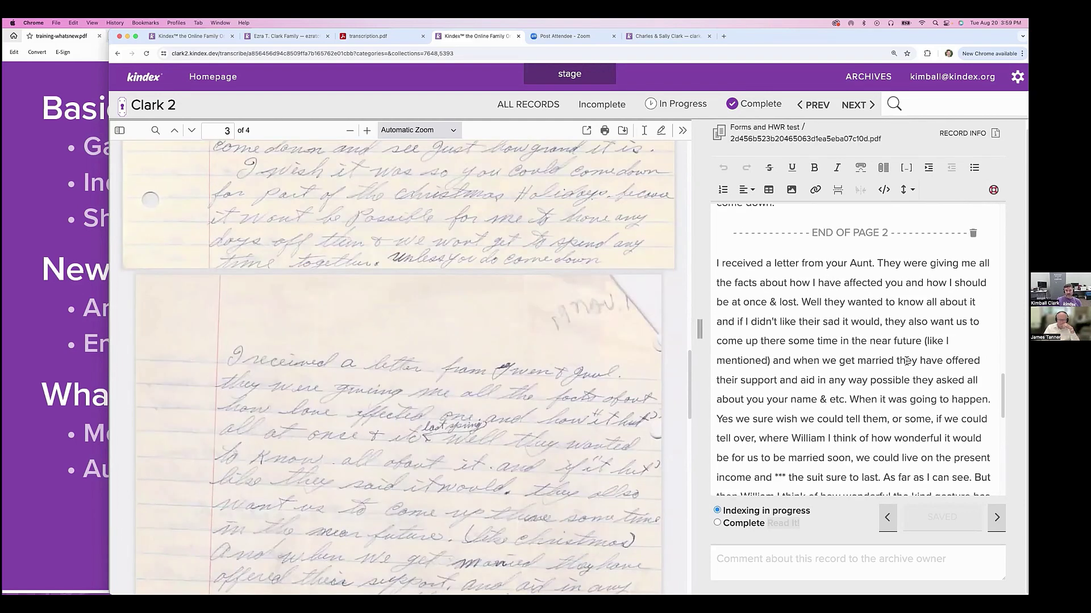
pyautogui.scroll(-5, 554, 385)
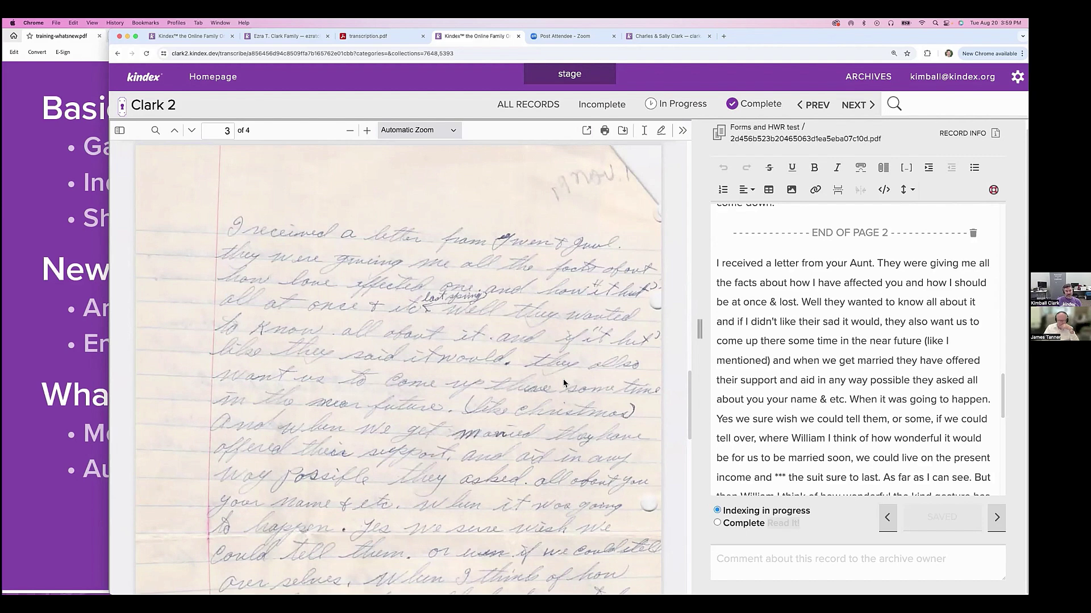
pyautogui.scroll(-10, 564, 379)
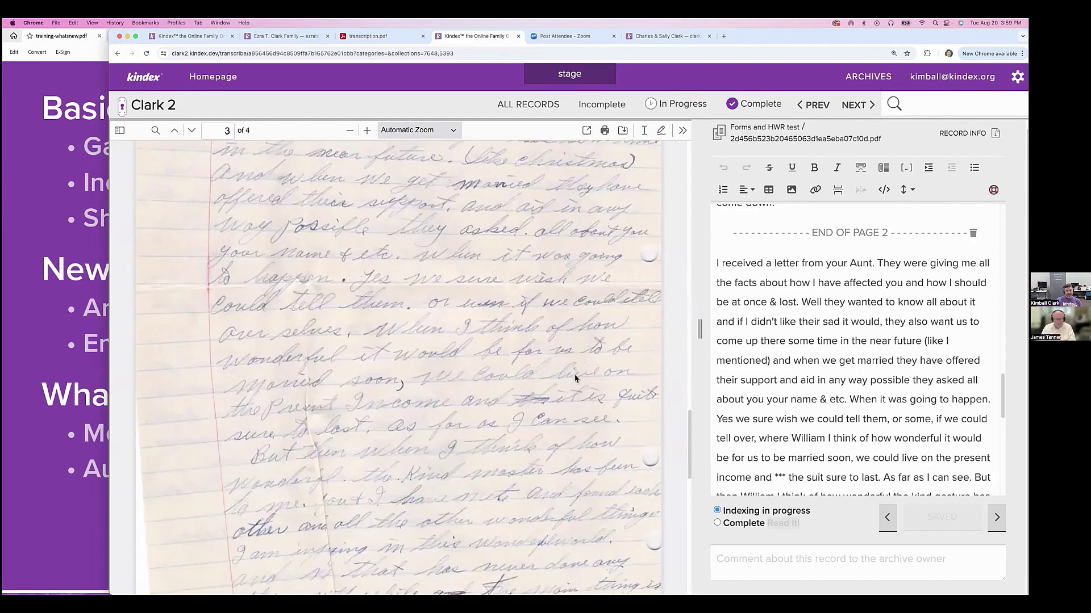
pyautogui.scroll(-12, 559, 379)
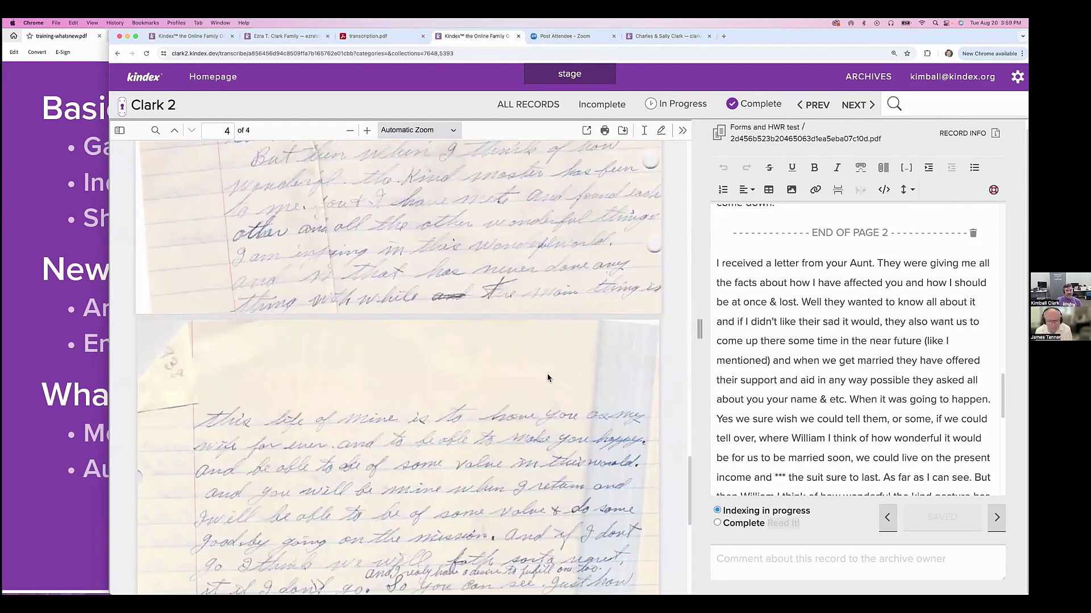
pyautogui.scroll(5, 548, 377)
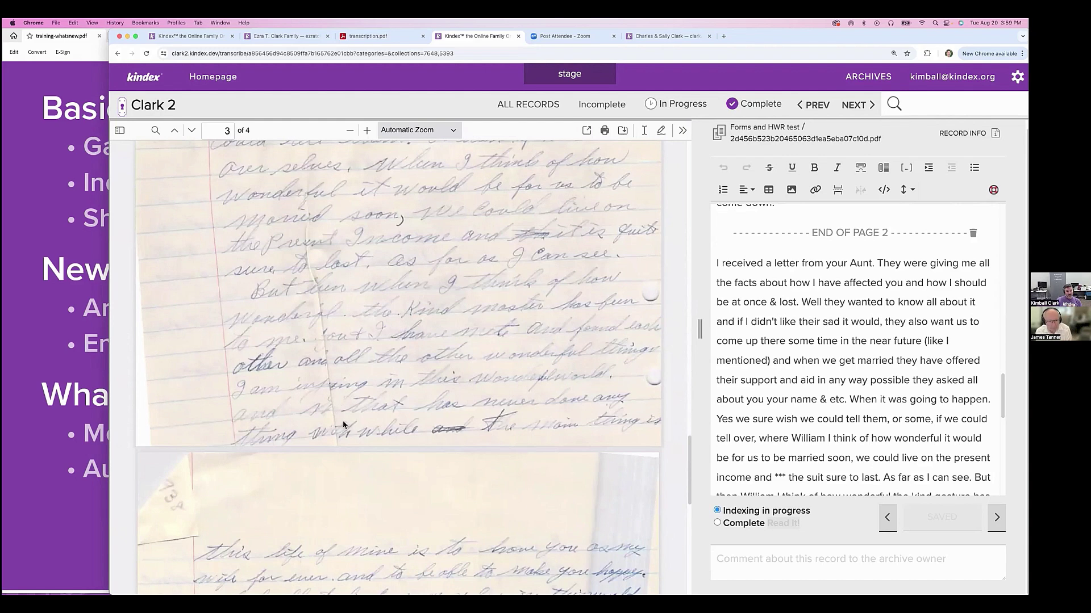
pyautogui.scroll(-5, 937, 375)
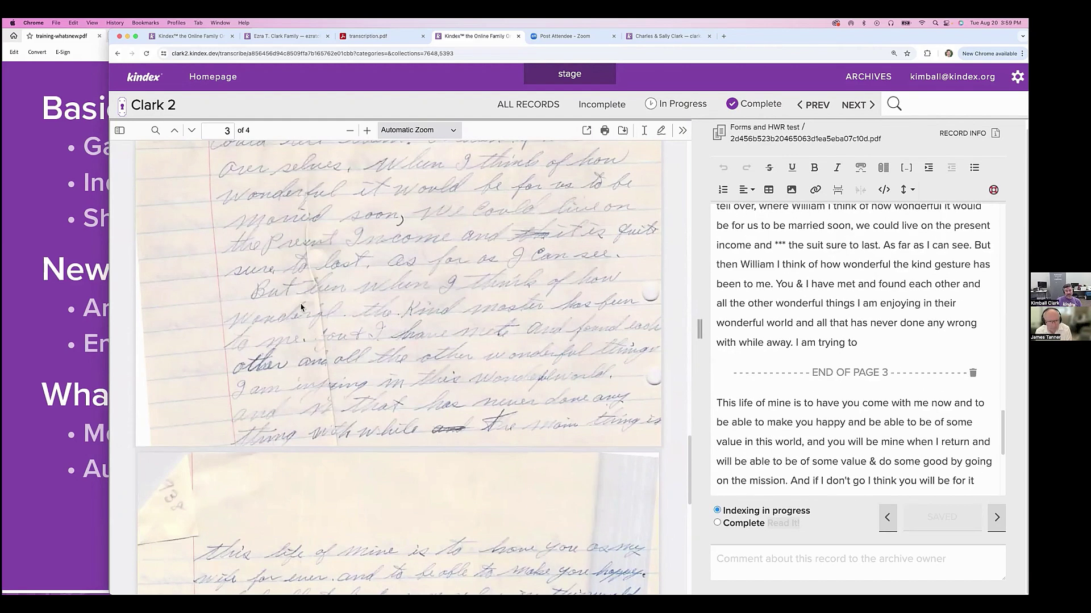
pyautogui.scroll(-10, 301, 307)
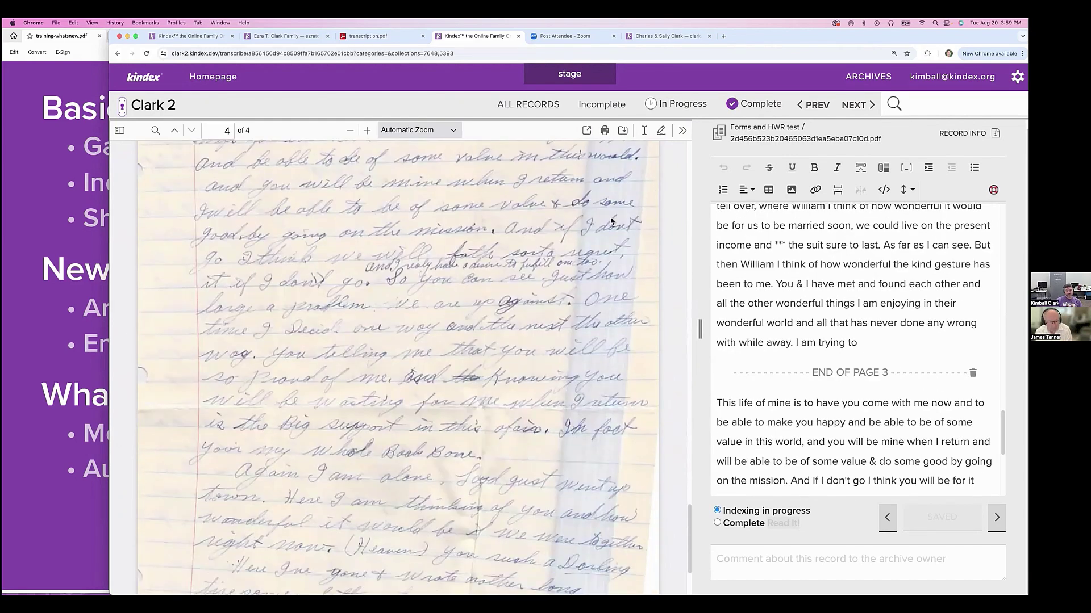
pyautogui.scroll(-4, 574, 290)
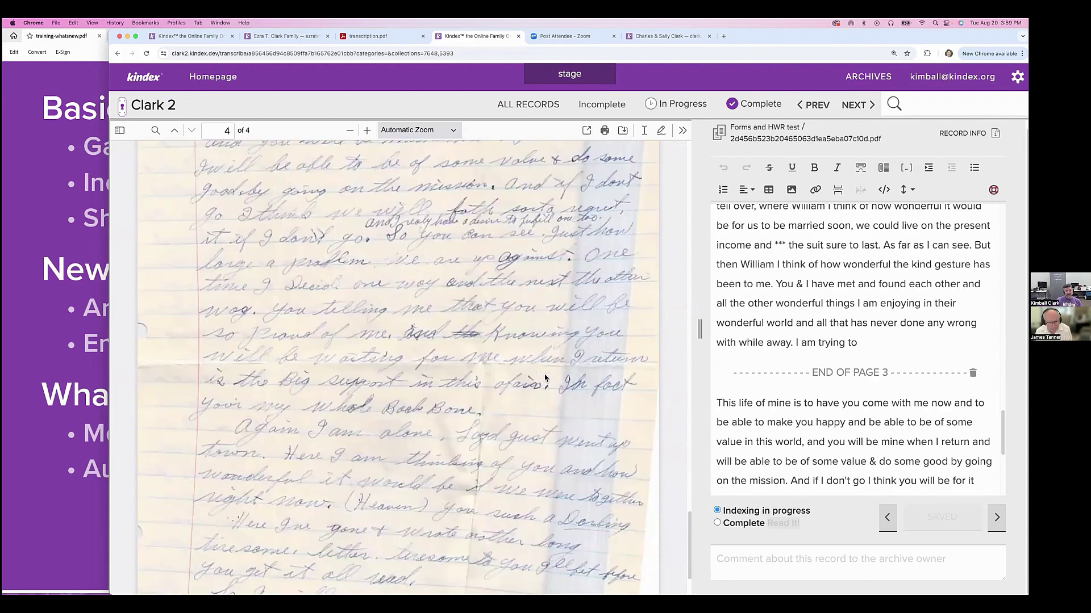
# Step: Go back to the letter's first page, then leave the letter for the archive's full list of records
pyautogui.scroll(4, 518, 327)
pyautogui.scroll(20, 518, 327)
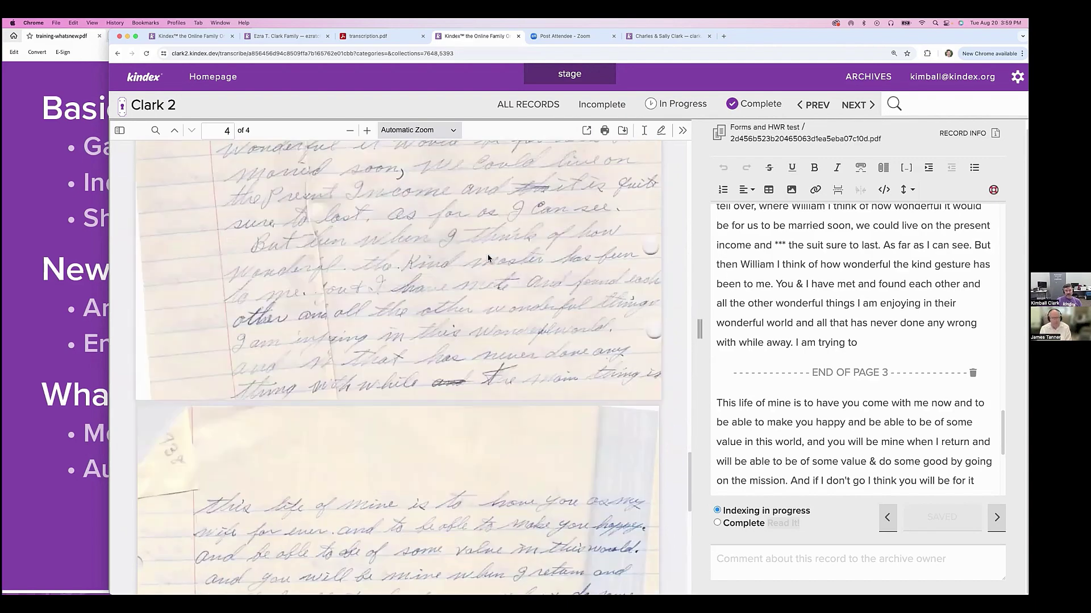
pyautogui.scroll(15, 518, 250)
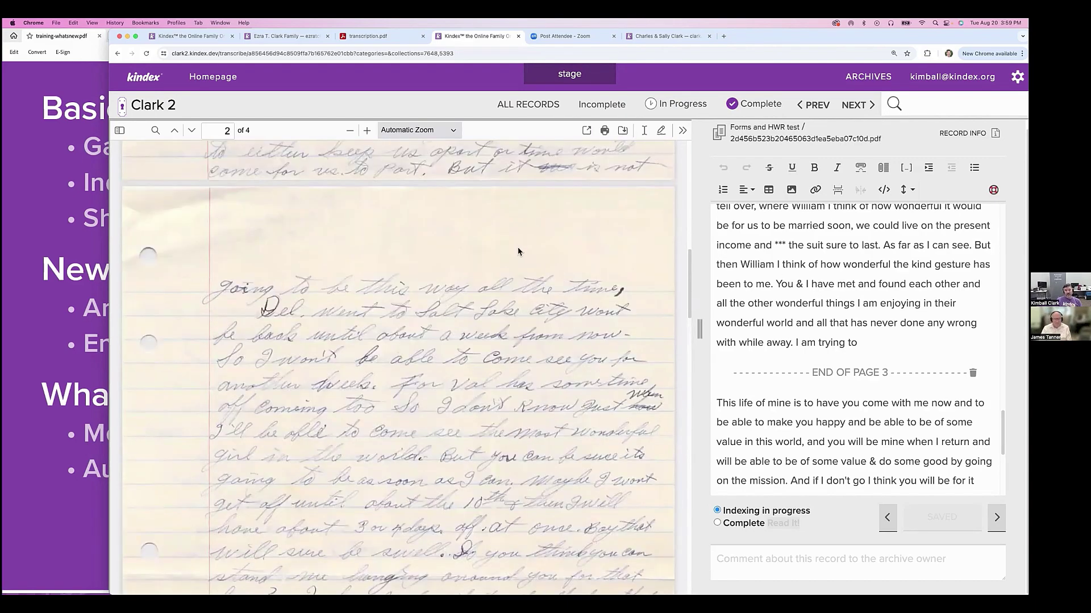
pyautogui.scroll(10, 745, 274)
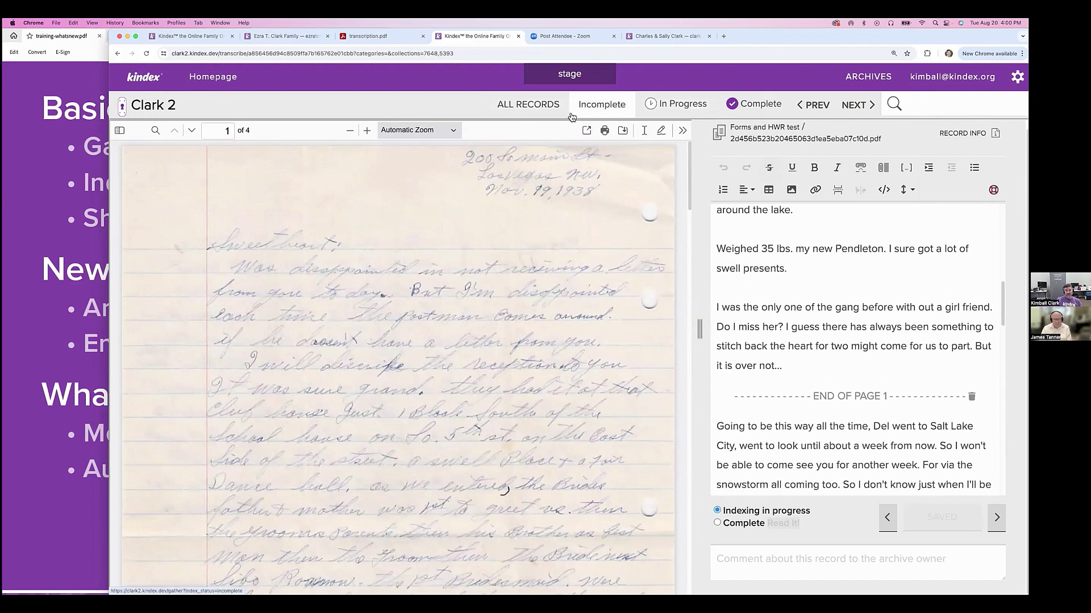
pyautogui.click(534, 113)
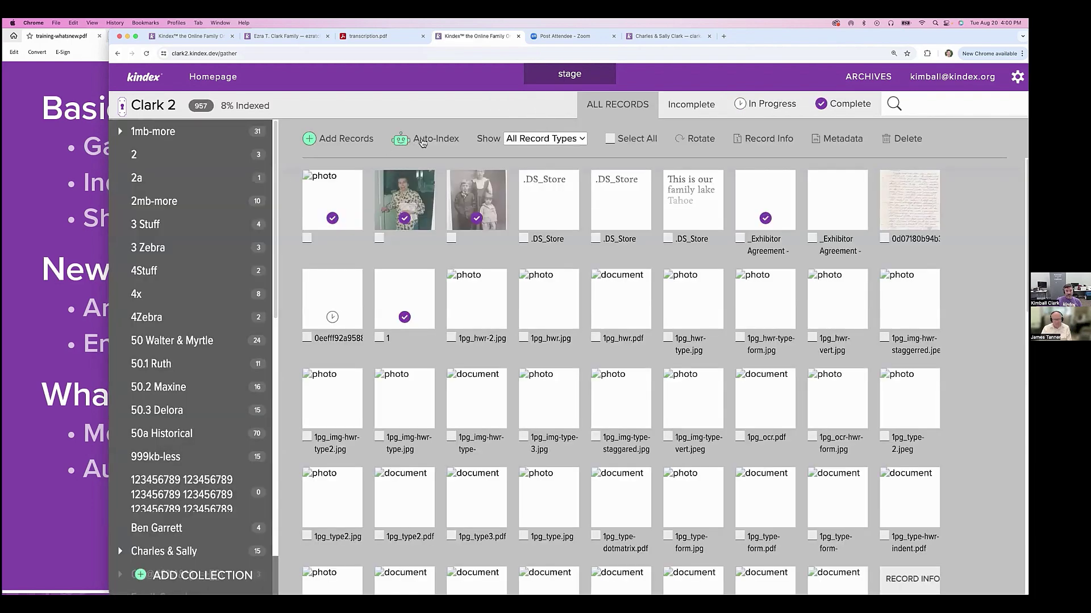
# Step: Review the Auto-Index service's speech-to-text description without ordering it, and filter the archive's records to Audio
pyautogui.click(423, 142)
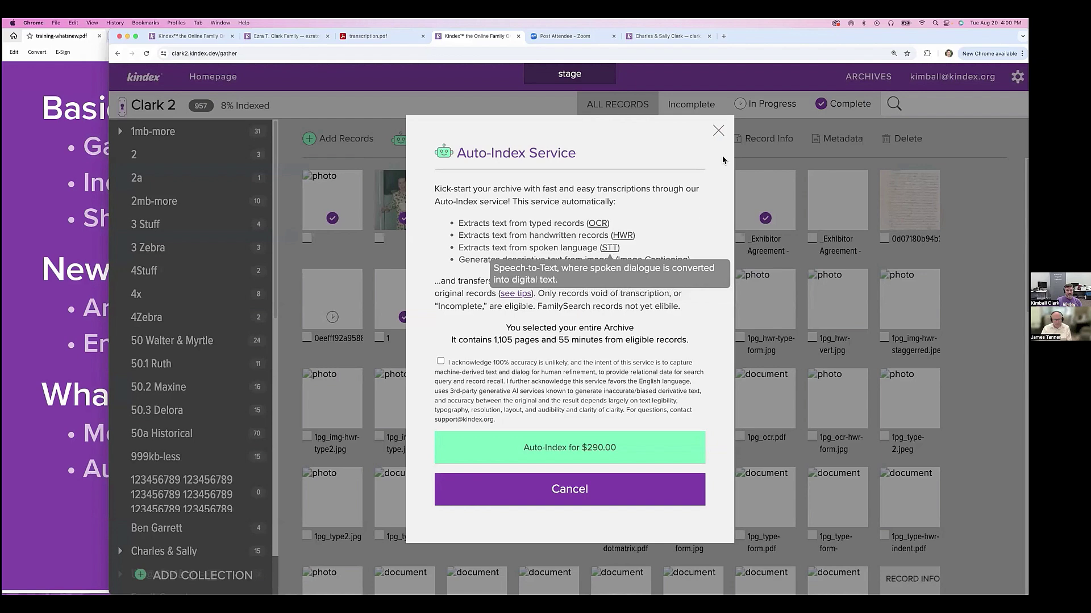
pyautogui.click(718, 131)
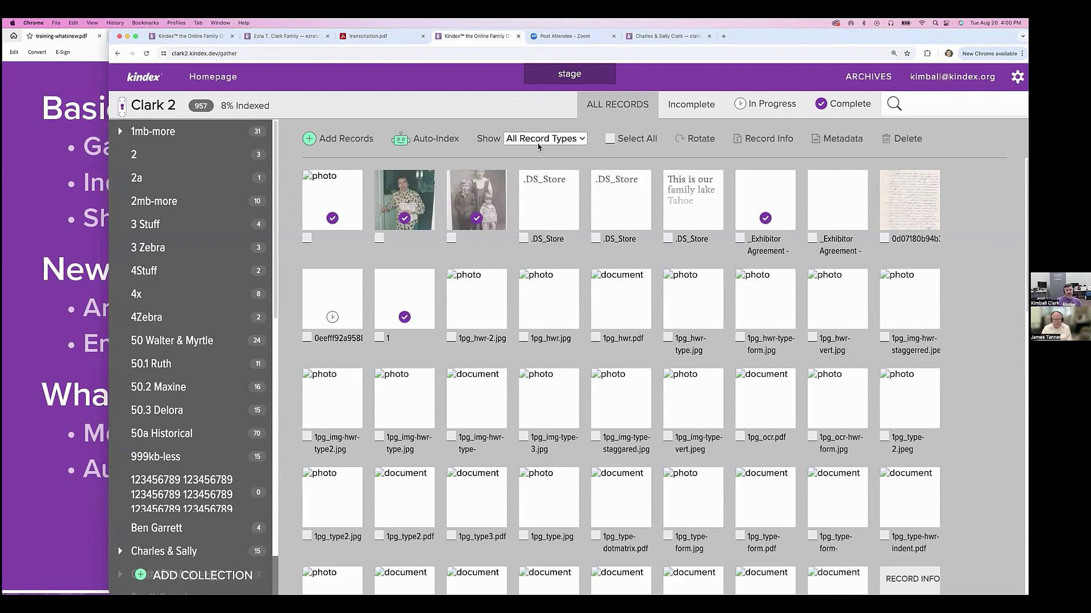
pyautogui.click(539, 142)
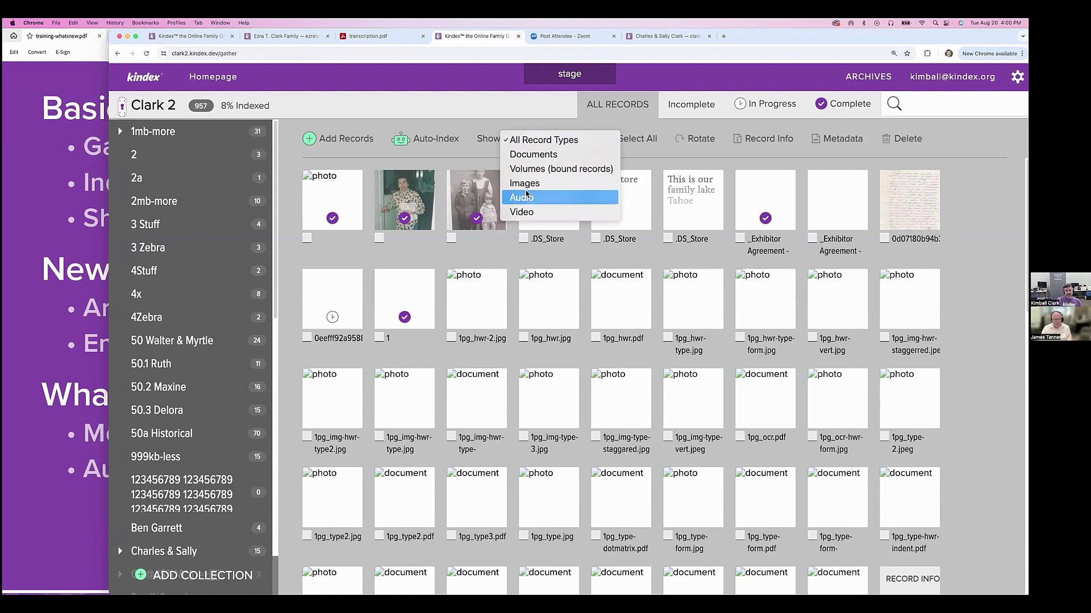
pyautogui.click(528, 198)
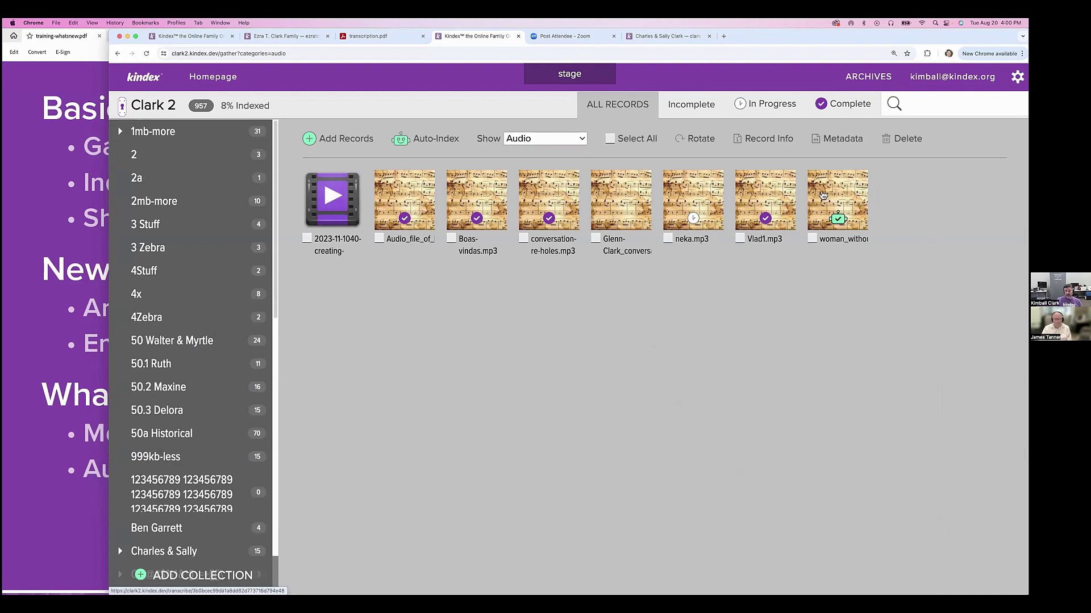
# Step: Open the auto-indexed audio record woman_withoutmusic.mp3 and read through its timestamped transcription from beginning to end
pyautogui.click(818, 210)
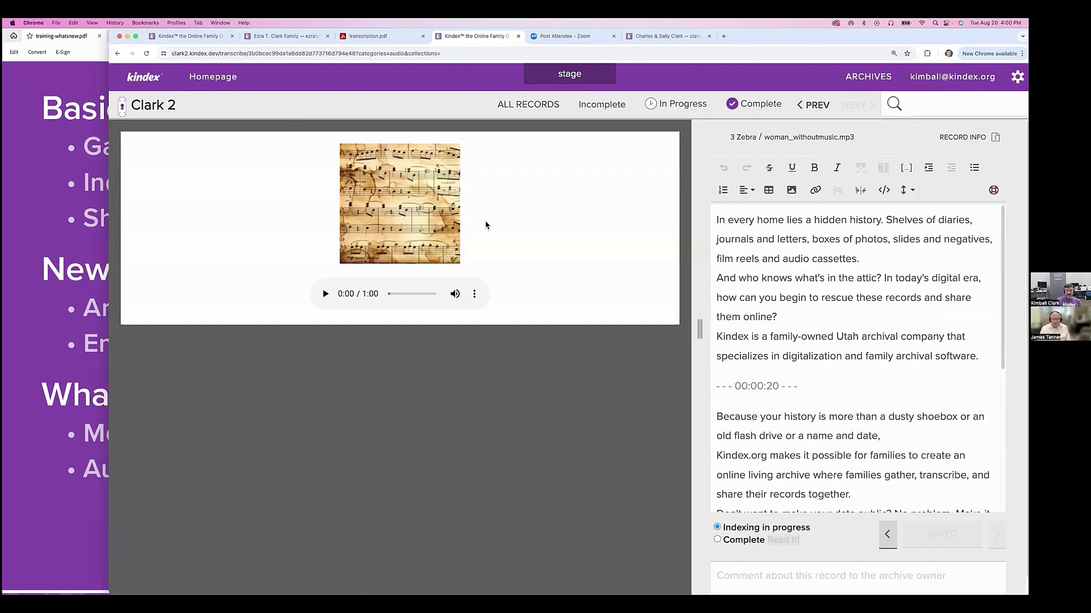
pyautogui.scroll(-5, 799, 340)
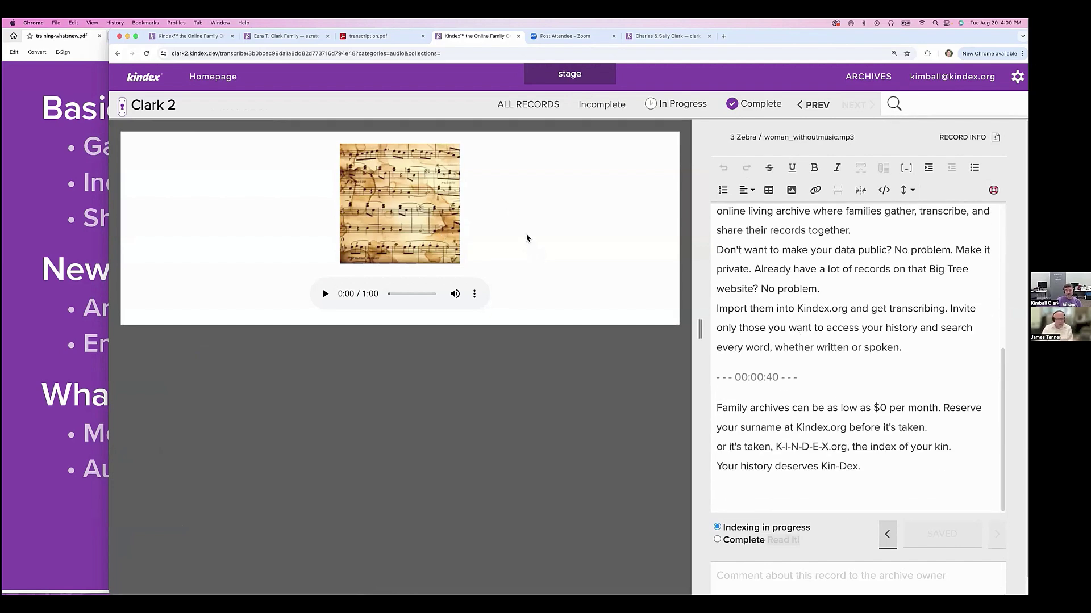
pyautogui.scroll(5, 862, 332)
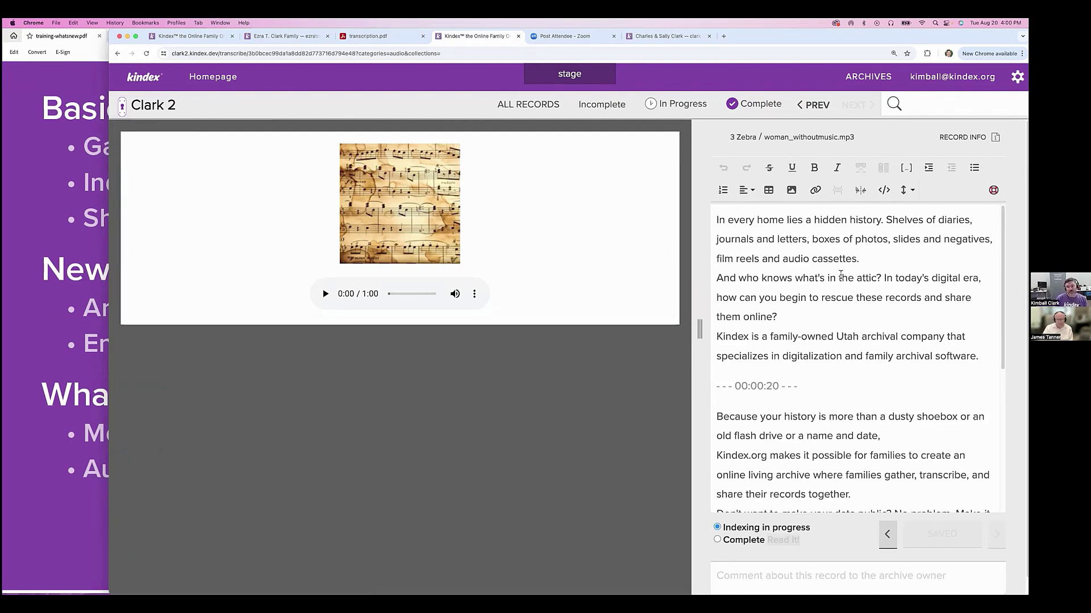
pyautogui.scroll(-5, 840, 274)
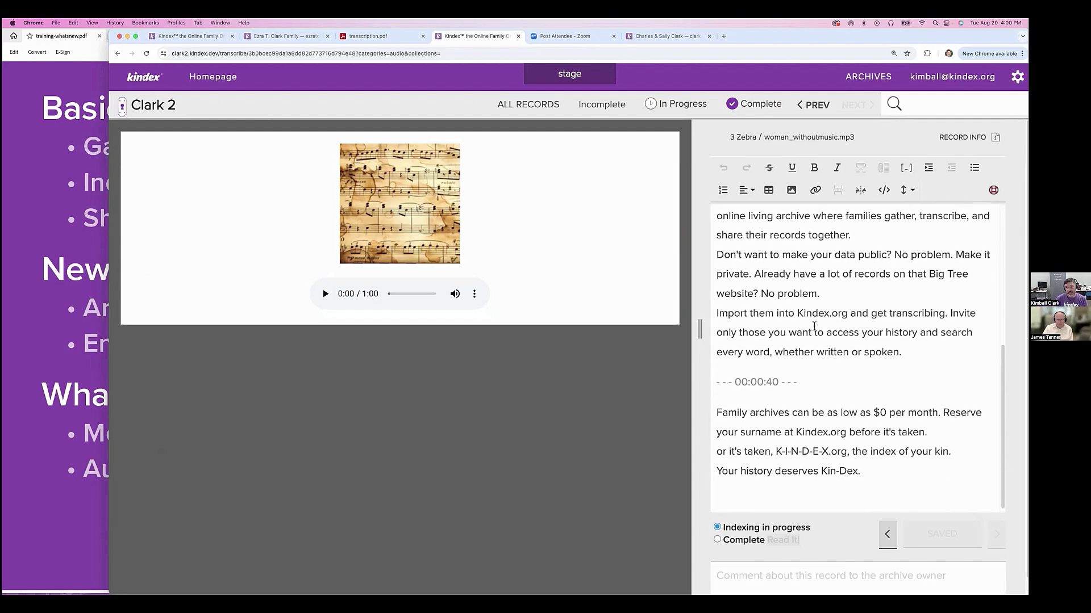
pyautogui.scroll(5, 814, 326)
pyautogui.scroll(-5, 751, 399)
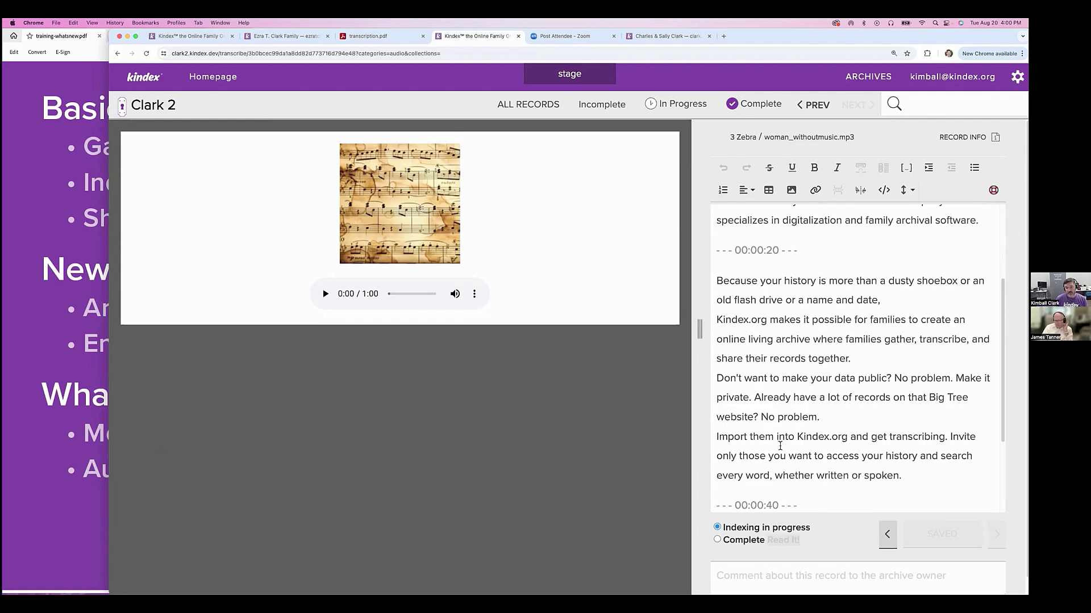
pyautogui.scroll(-2, 782, 461)
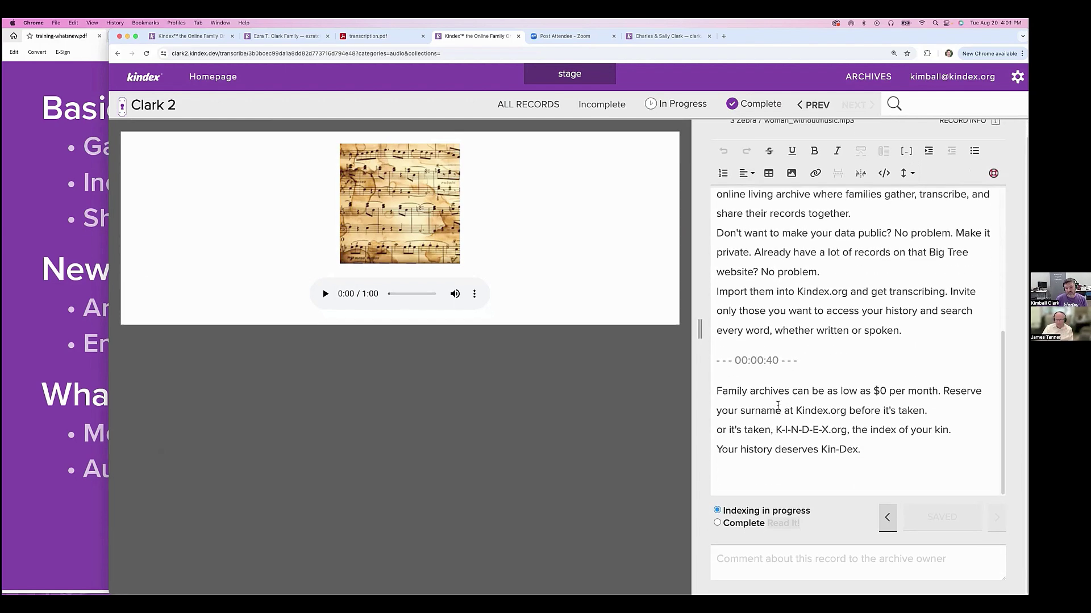
pyautogui.scroll(5, 790, 367)
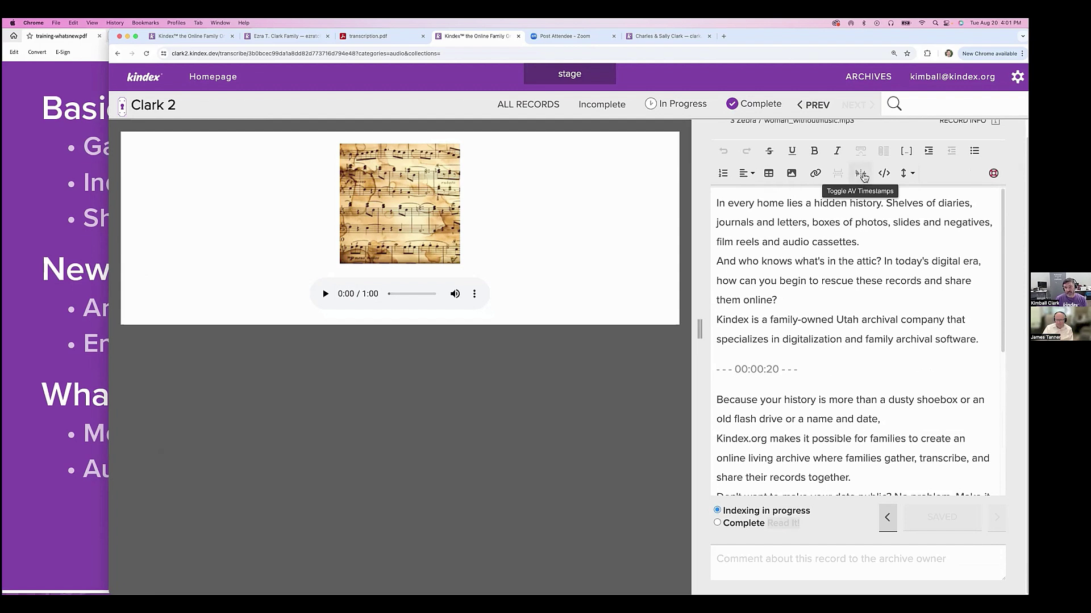
# Step: Toggle the transcription's AV timestamps off and back on, and return to all records without saving the changes
pyautogui.click(862, 176)
pyautogui.click(863, 175)
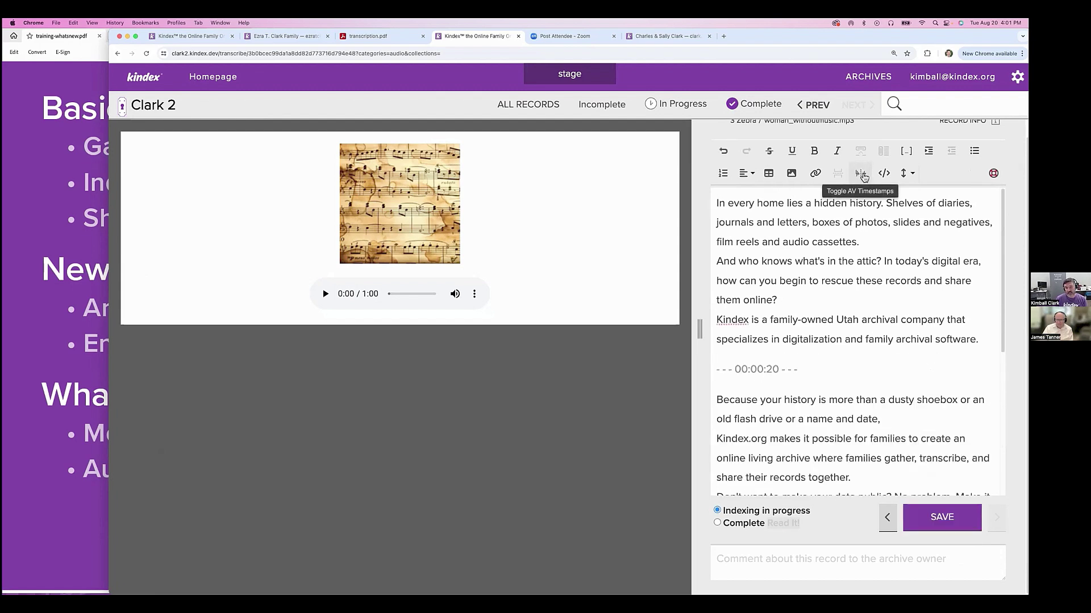
pyautogui.click(863, 176)
pyautogui.click(863, 175)
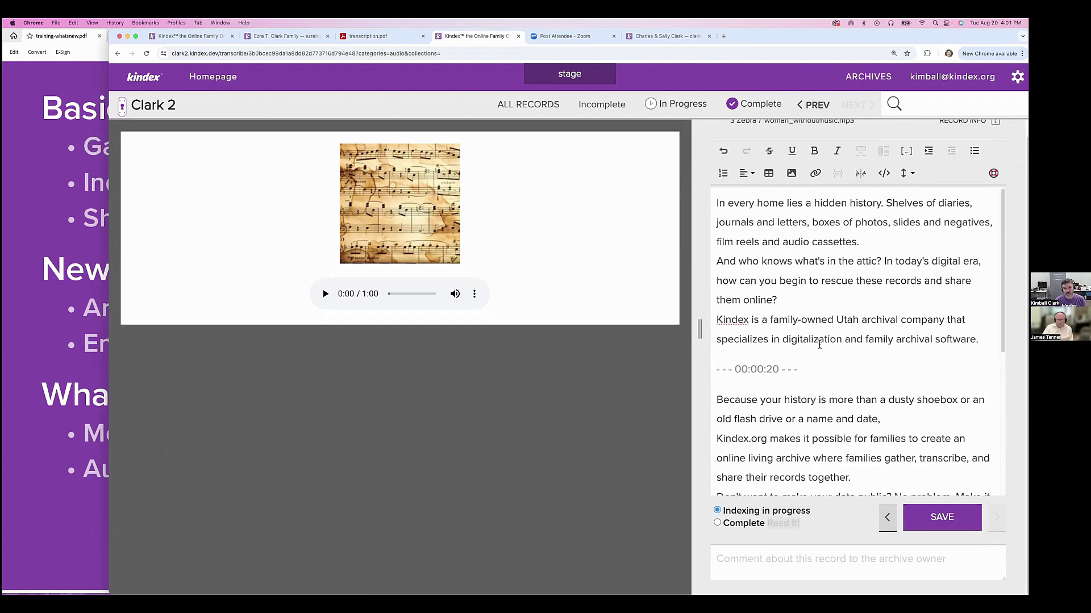
pyautogui.click(533, 106)
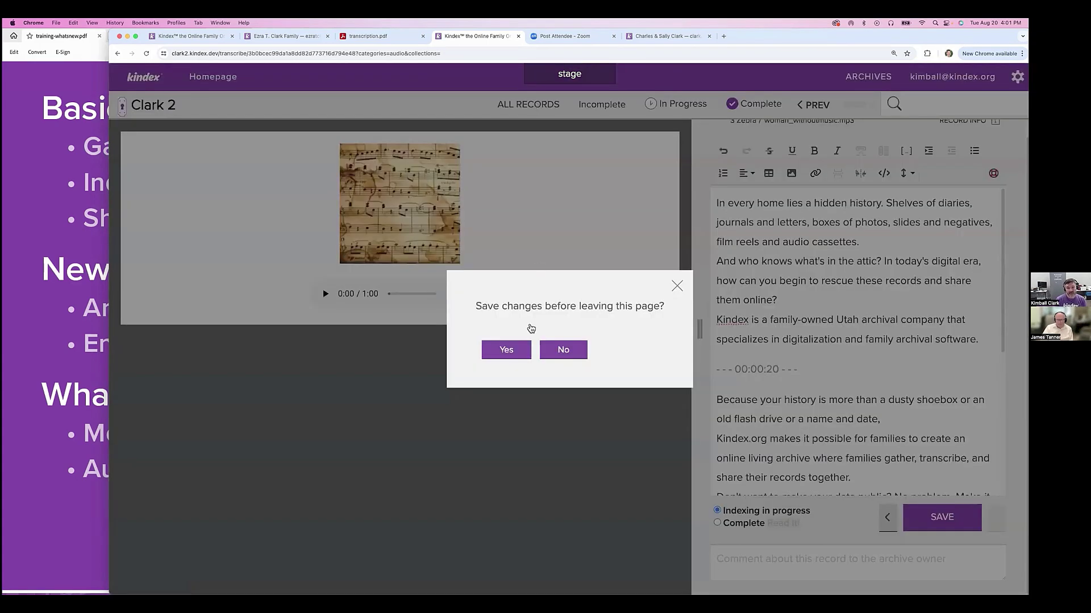
pyautogui.click(561, 349)
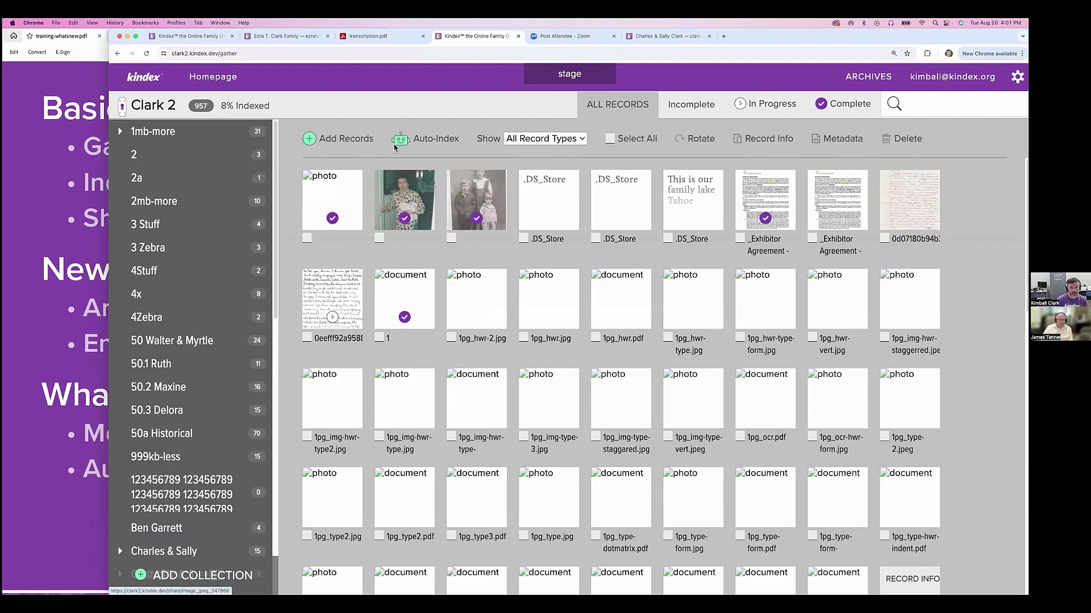
# Step: Review the Auto-Index service's terms and price for the entire archive, and close the offer without ordering
pyautogui.click(402, 144)
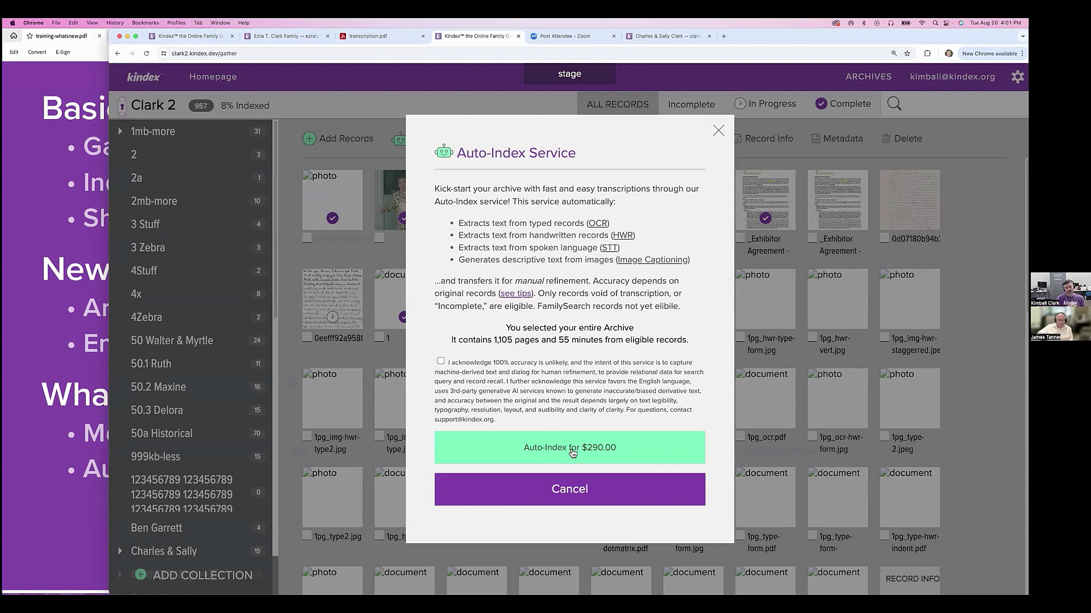
pyautogui.click(719, 132)
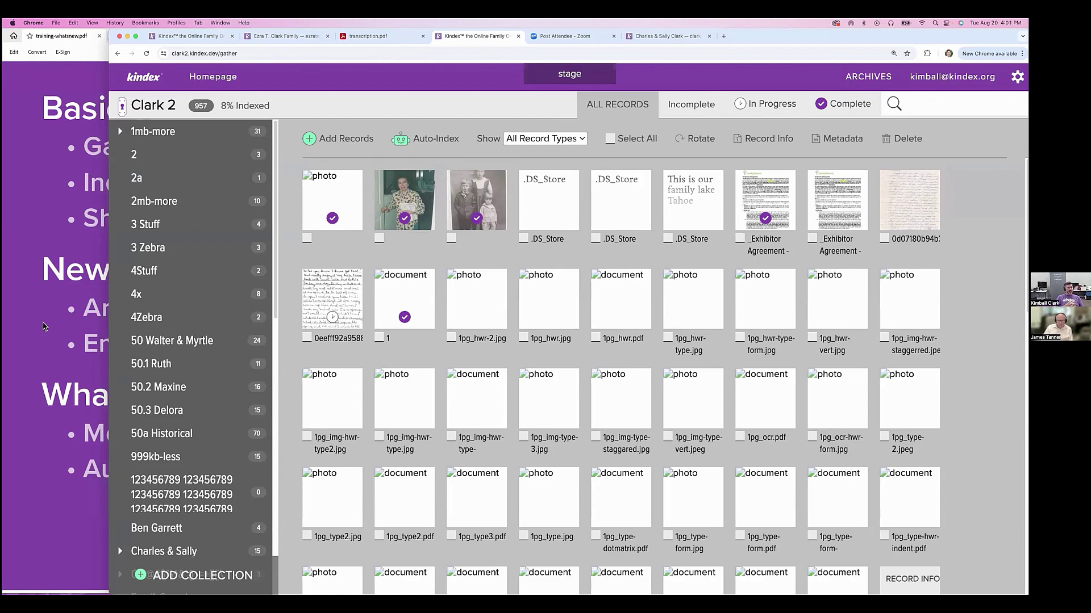
# Step: Narrow the browser window from its left side so that it no longer covers the training outline slide
pyautogui.click(47, 328)
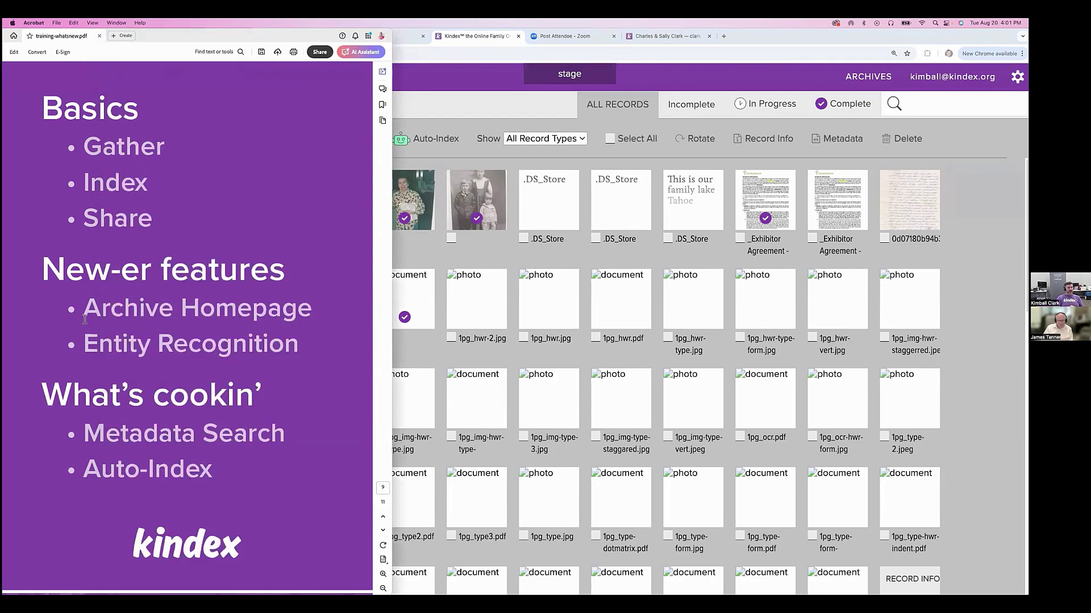
pyautogui.click(456, 264)
pyautogui.moveTo(109, 332); pyautogui.dragTo(354, 328)
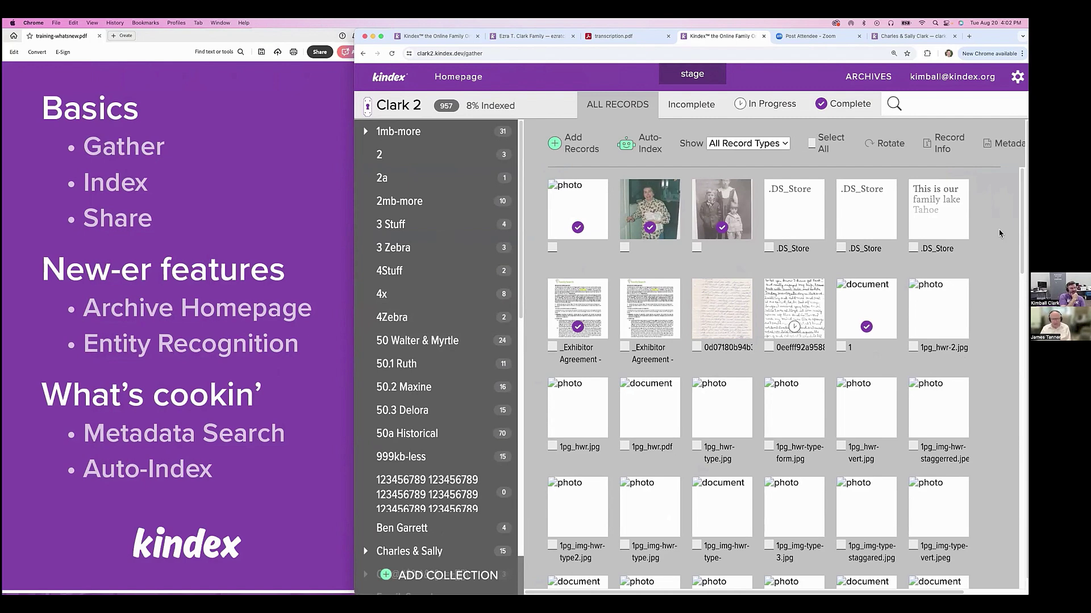
# Step: Switch to training-whatsnew.pdf in Acrobat and move from the outline past "So, what's next?" to the Contact Us page
pyautogui.click(186, 151)
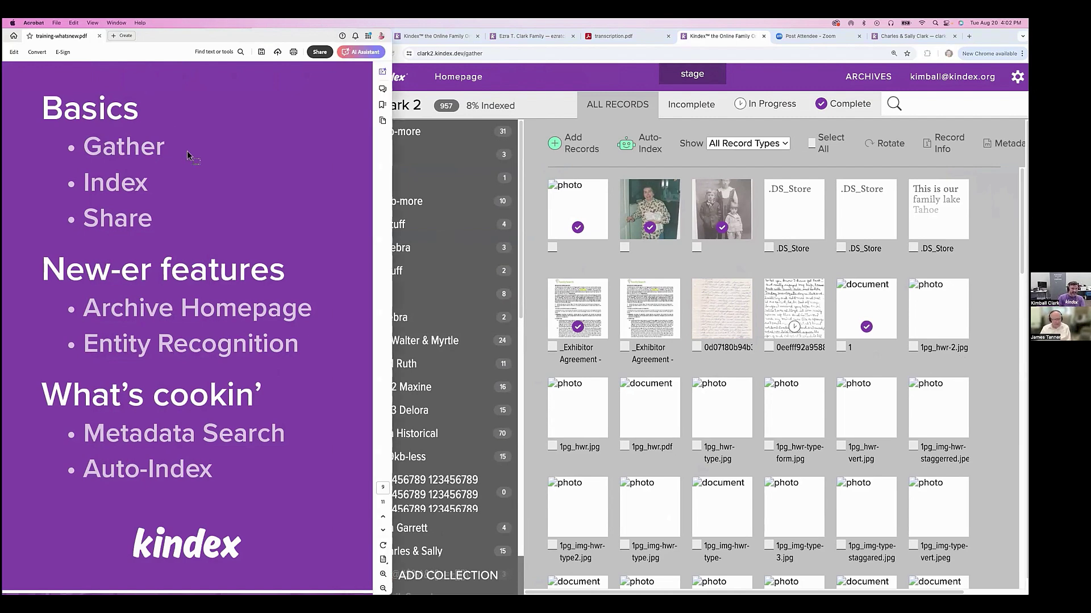
pyautogui.scroll(-3, 188, 155)
pyautogui.scroll(-10, 189, 155)
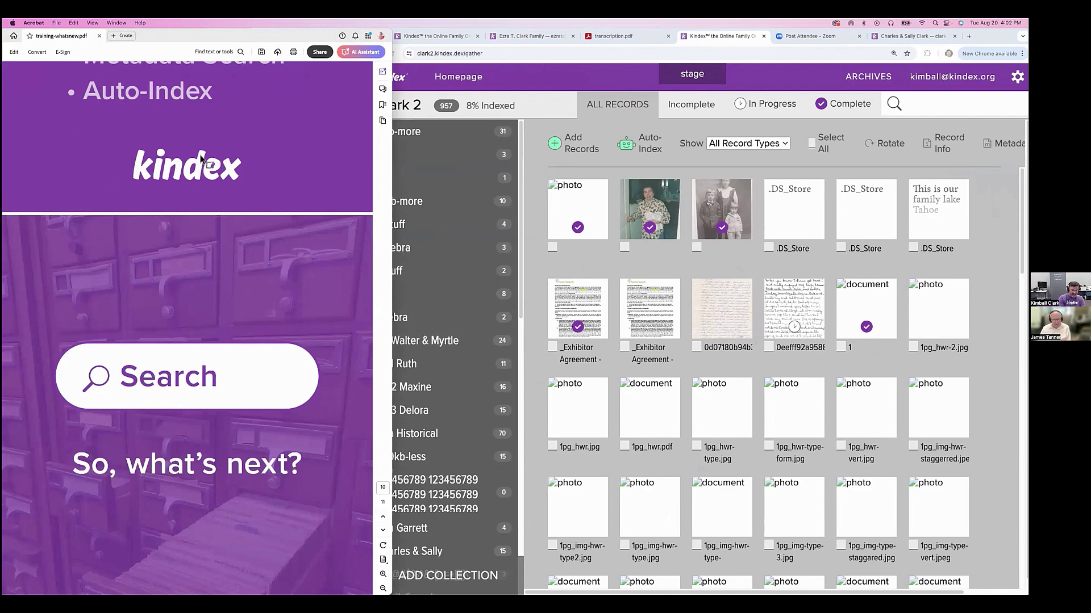
pyautogui.scroll(-10, 200, 156)
pyautogui.scroll(-5, 200, 155)
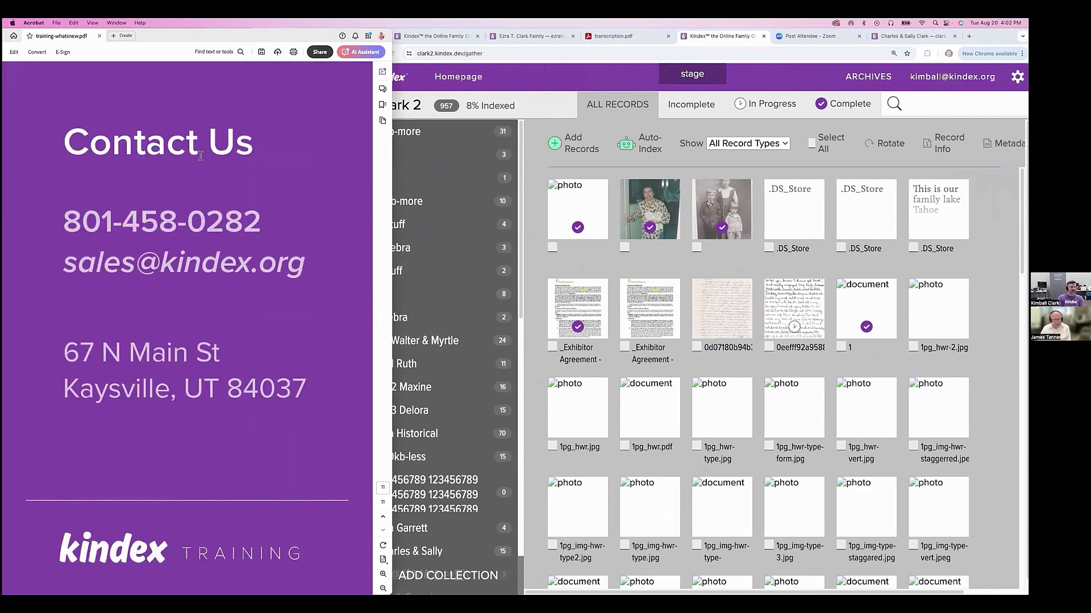